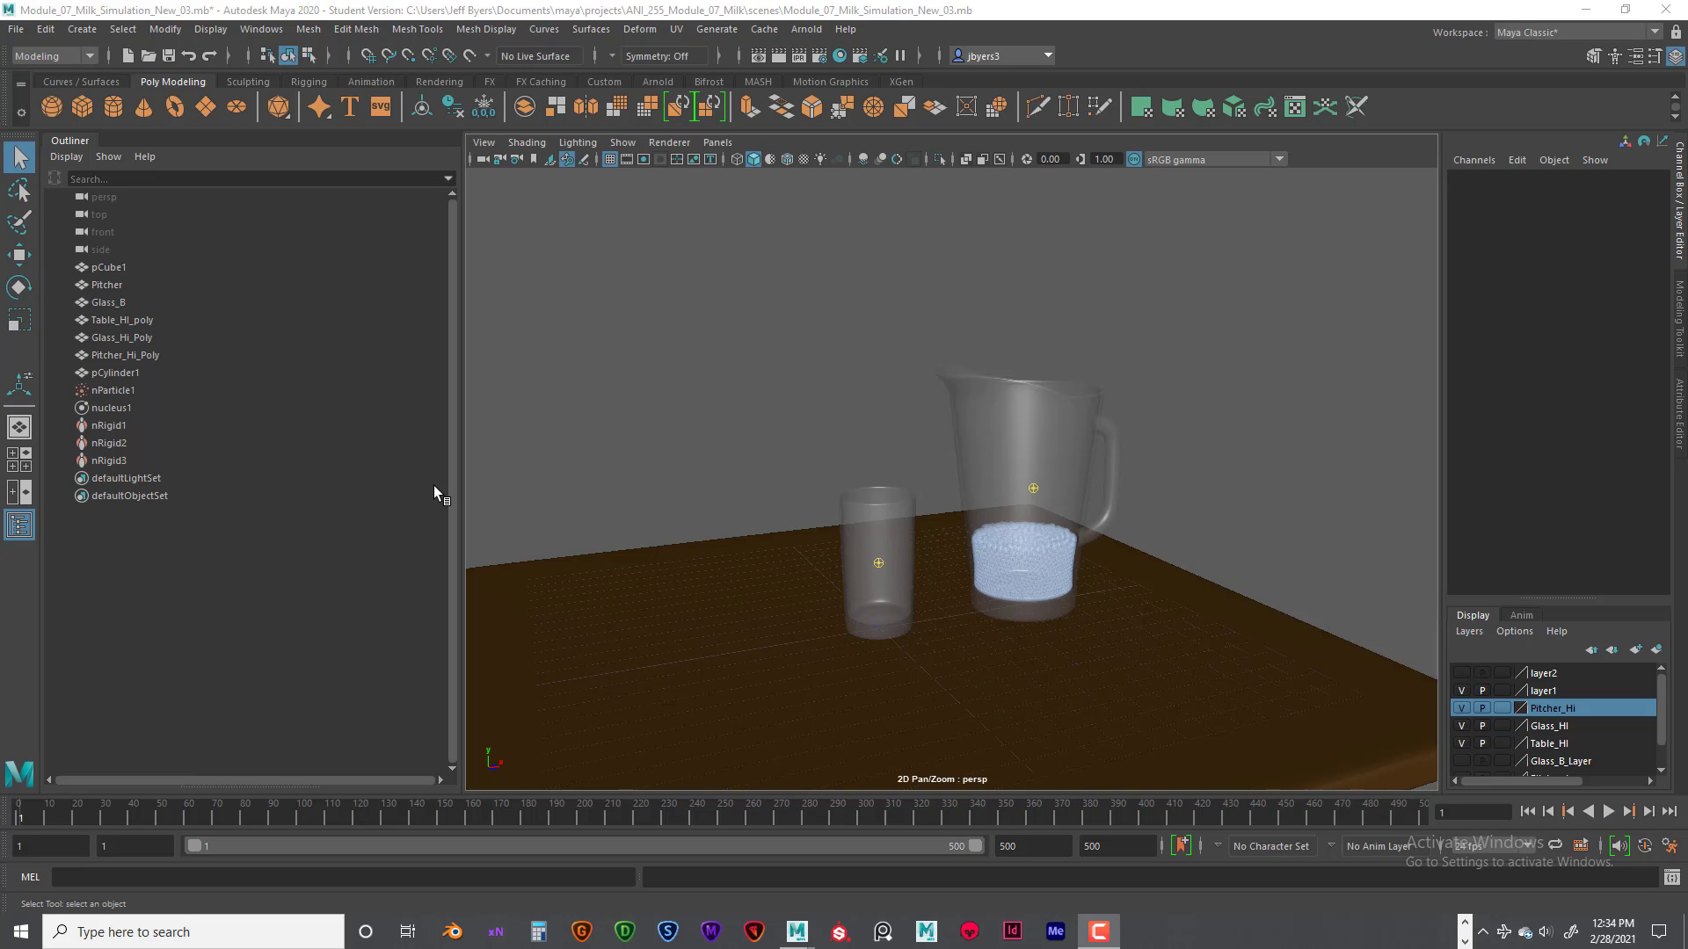
- Open the options for creating a new nObject nCache for nParticle1
{"action": "left_click", "coordinate": [115, 392]}
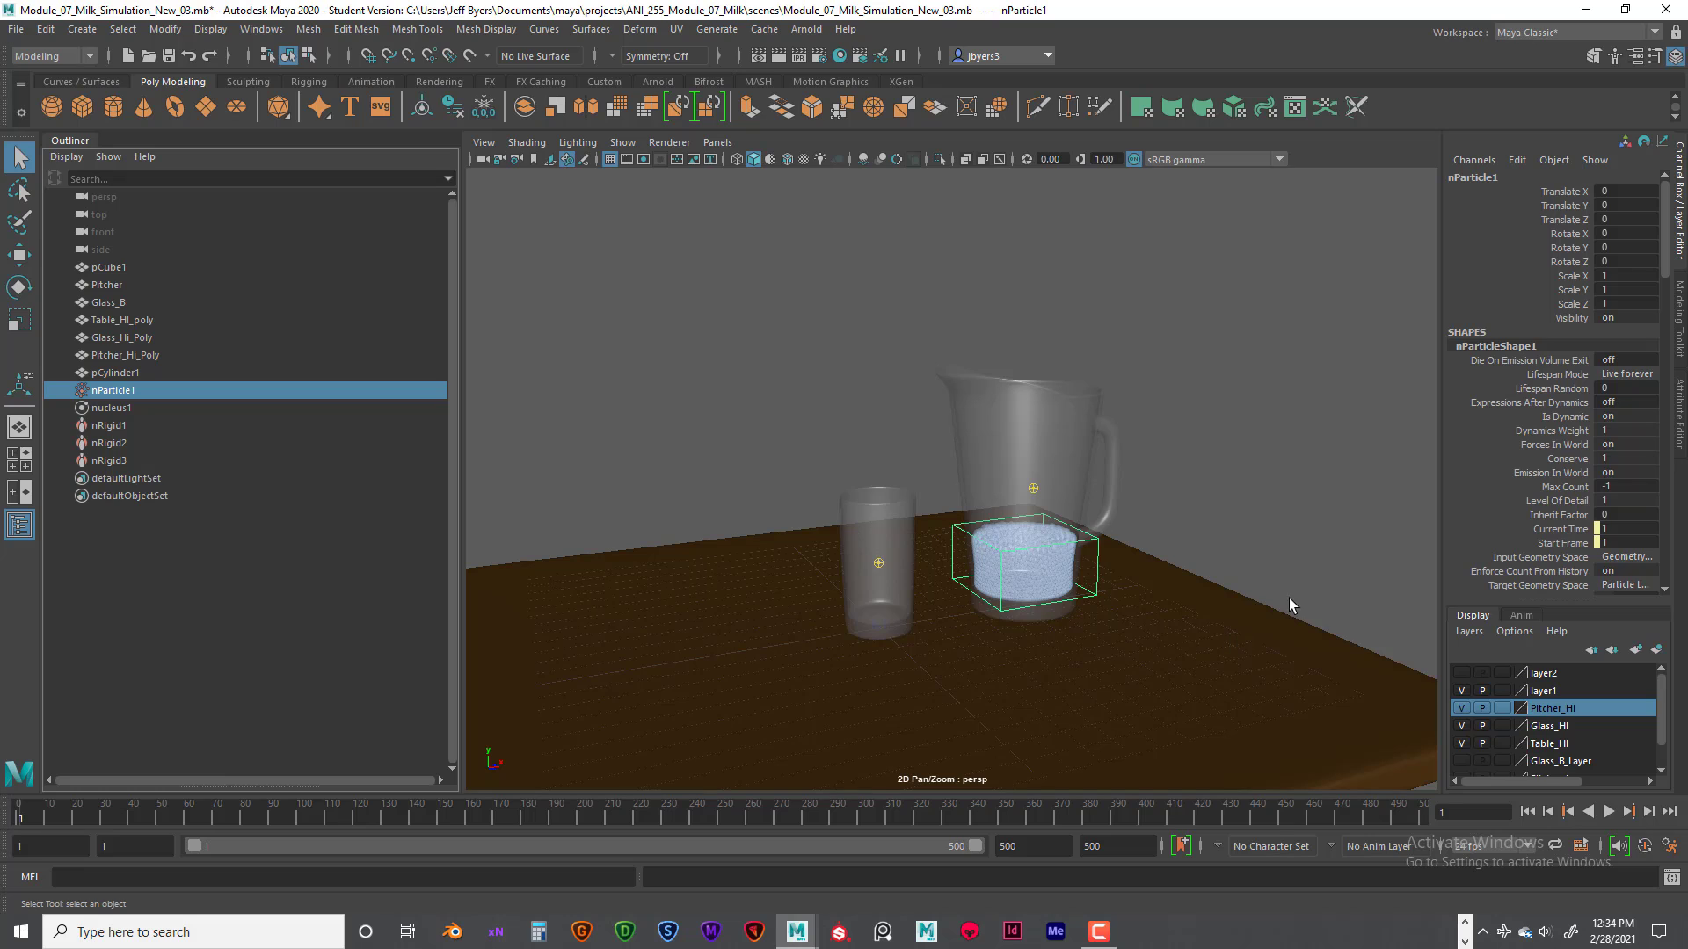
{"action": "key", "text": "space"}
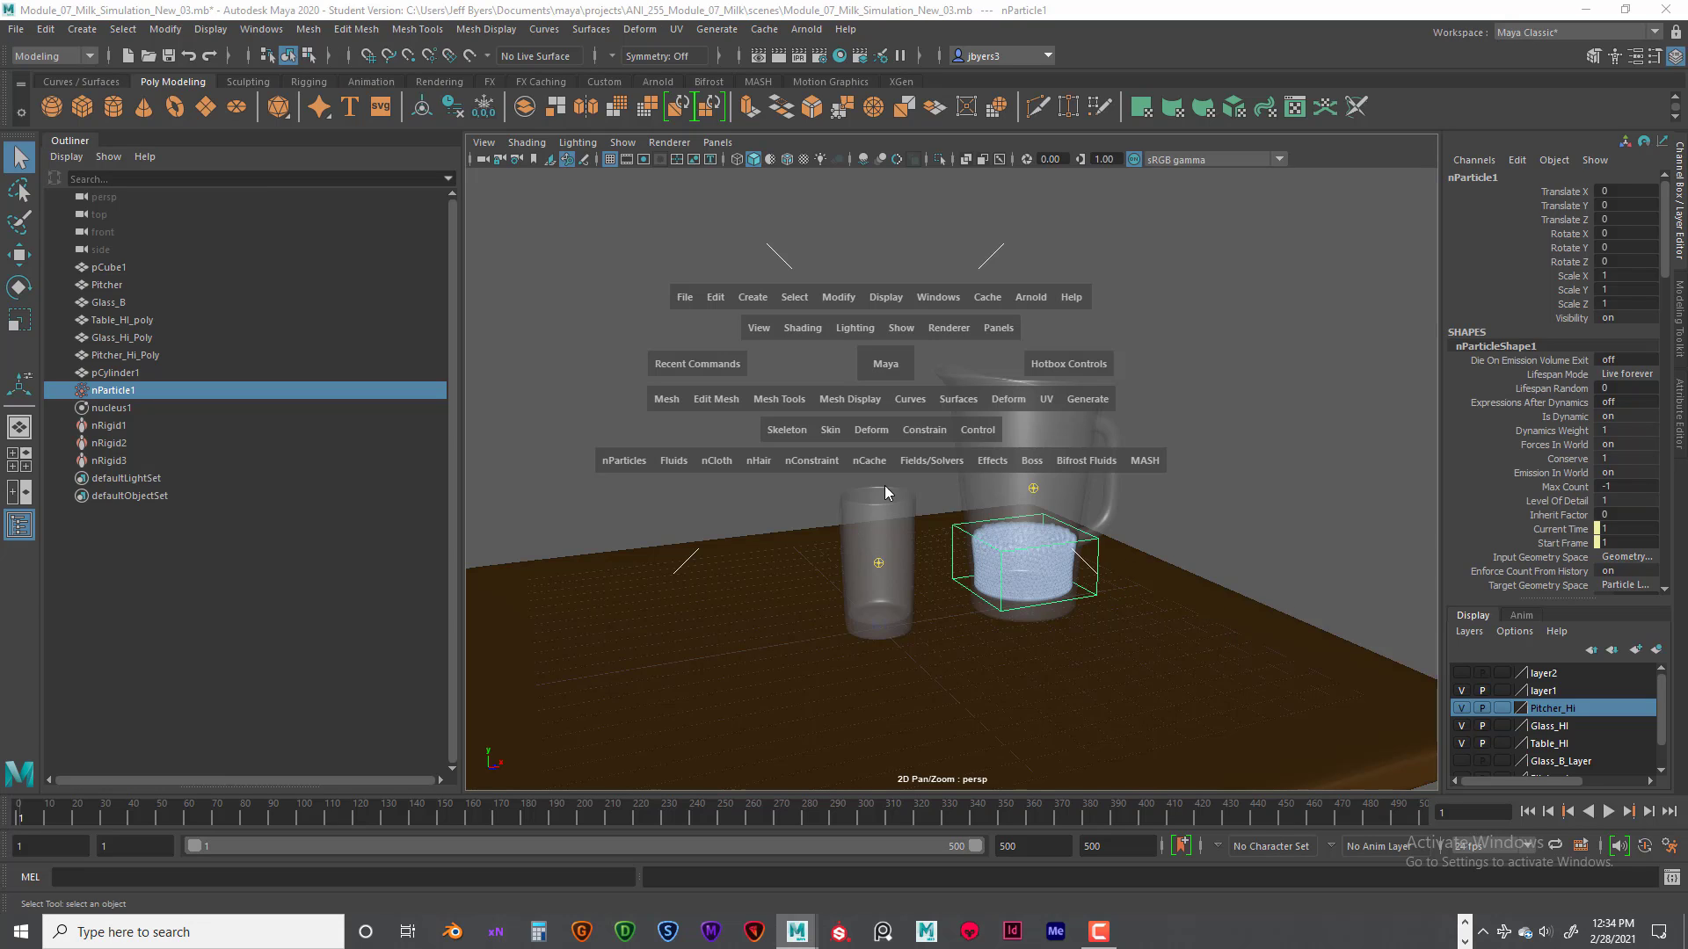
{"action": "left_click", "coordinate": [871, 459]}
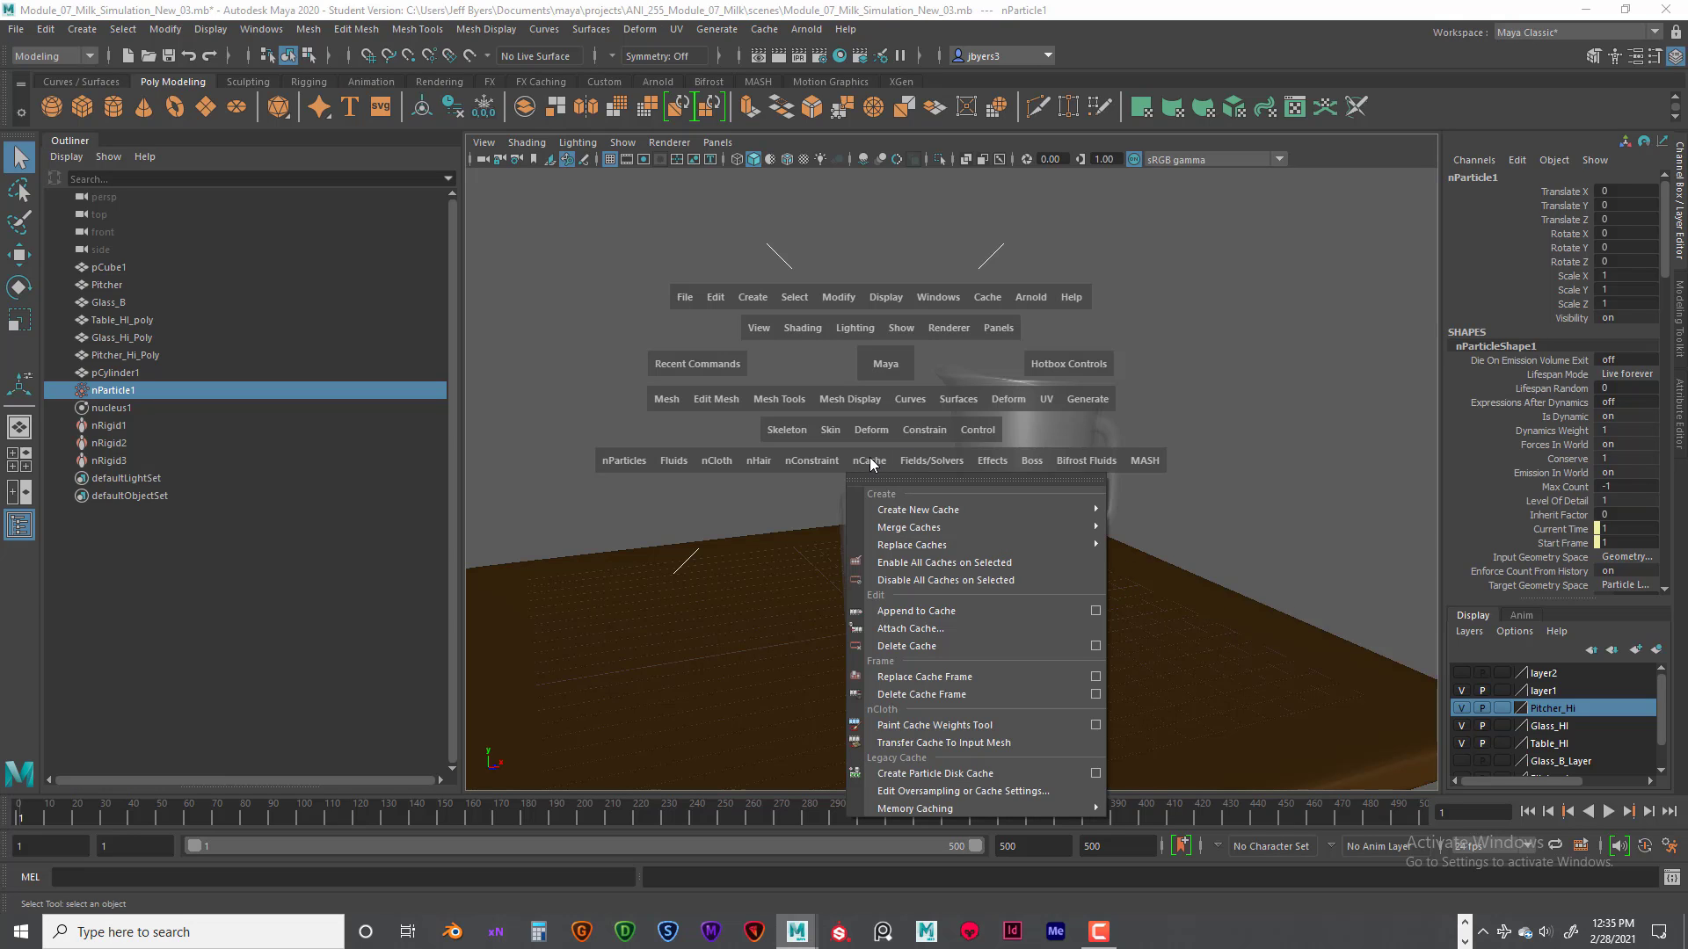
{"action": "mouse_move", "coordinate": [888, 512]}
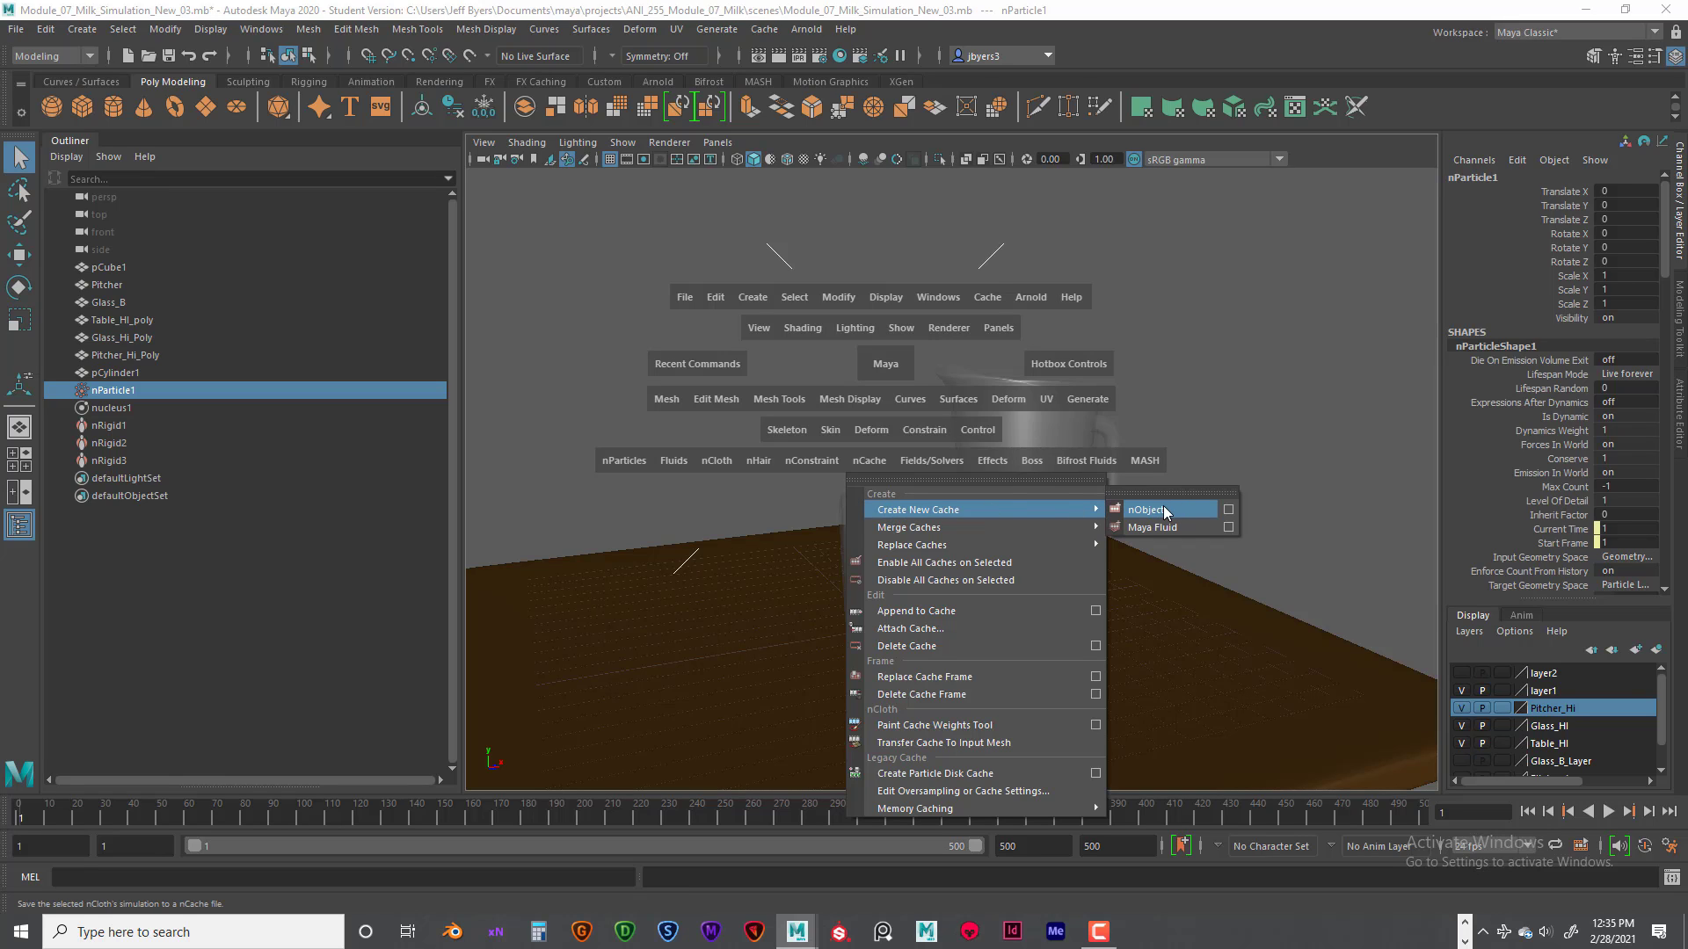
{"action": "left_click", "coordinate": [1228, 510]}
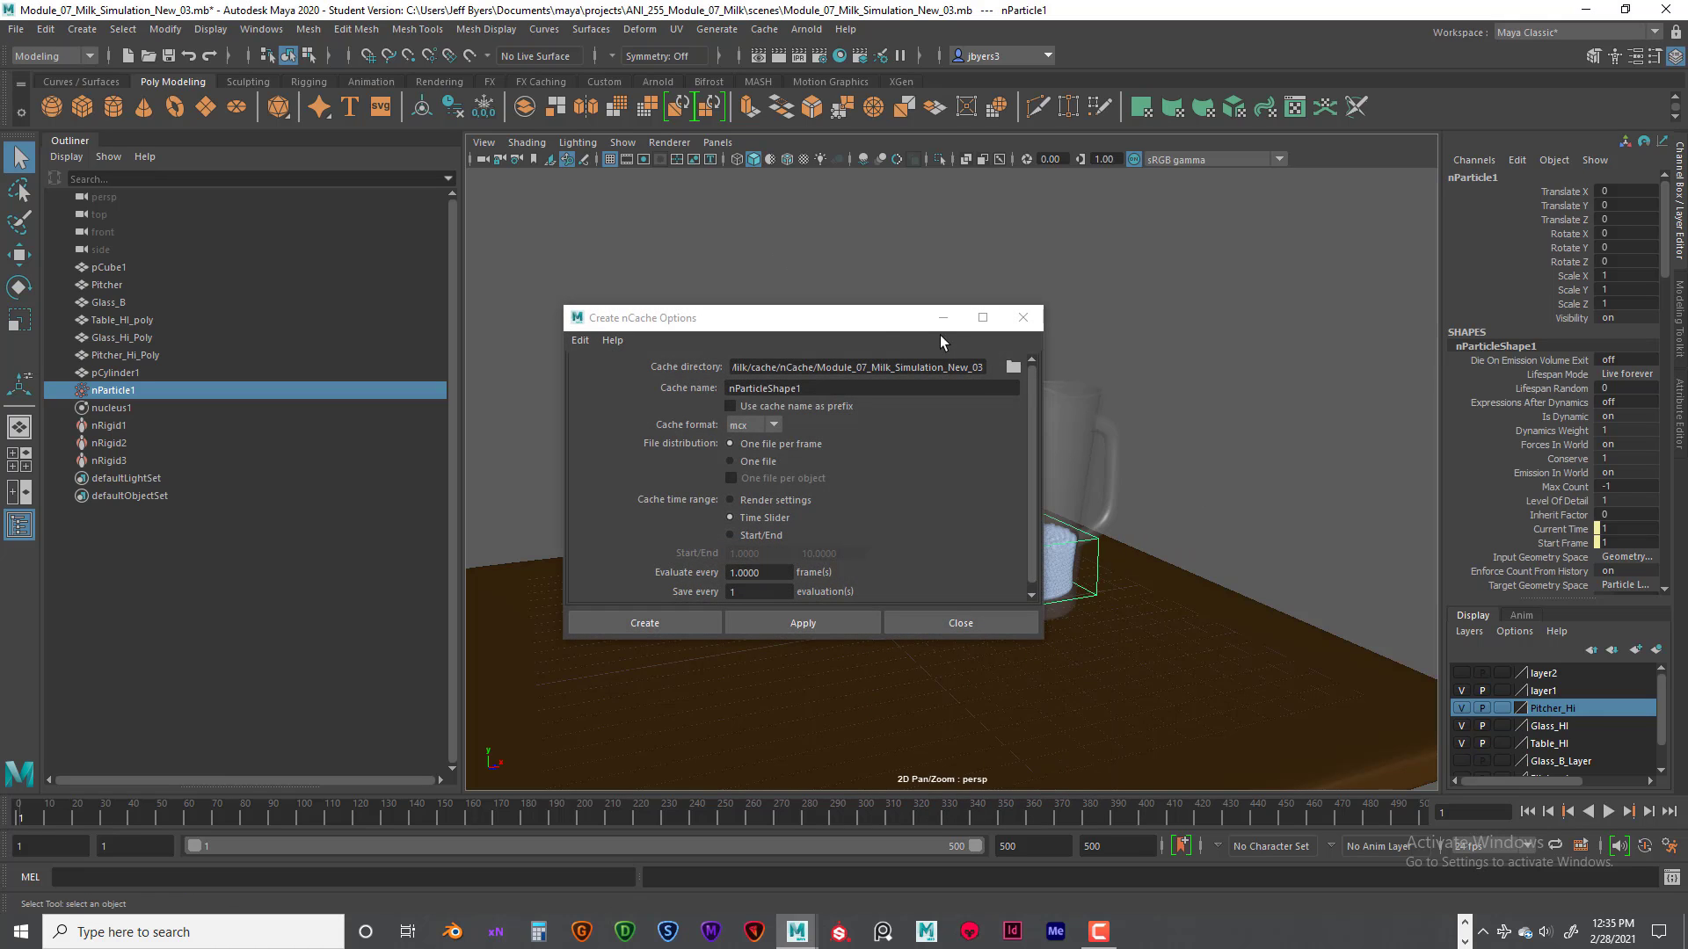
{"action": "left_click_drag", "start_coordinate": [890, 320], "coordinate": [958, 267]}
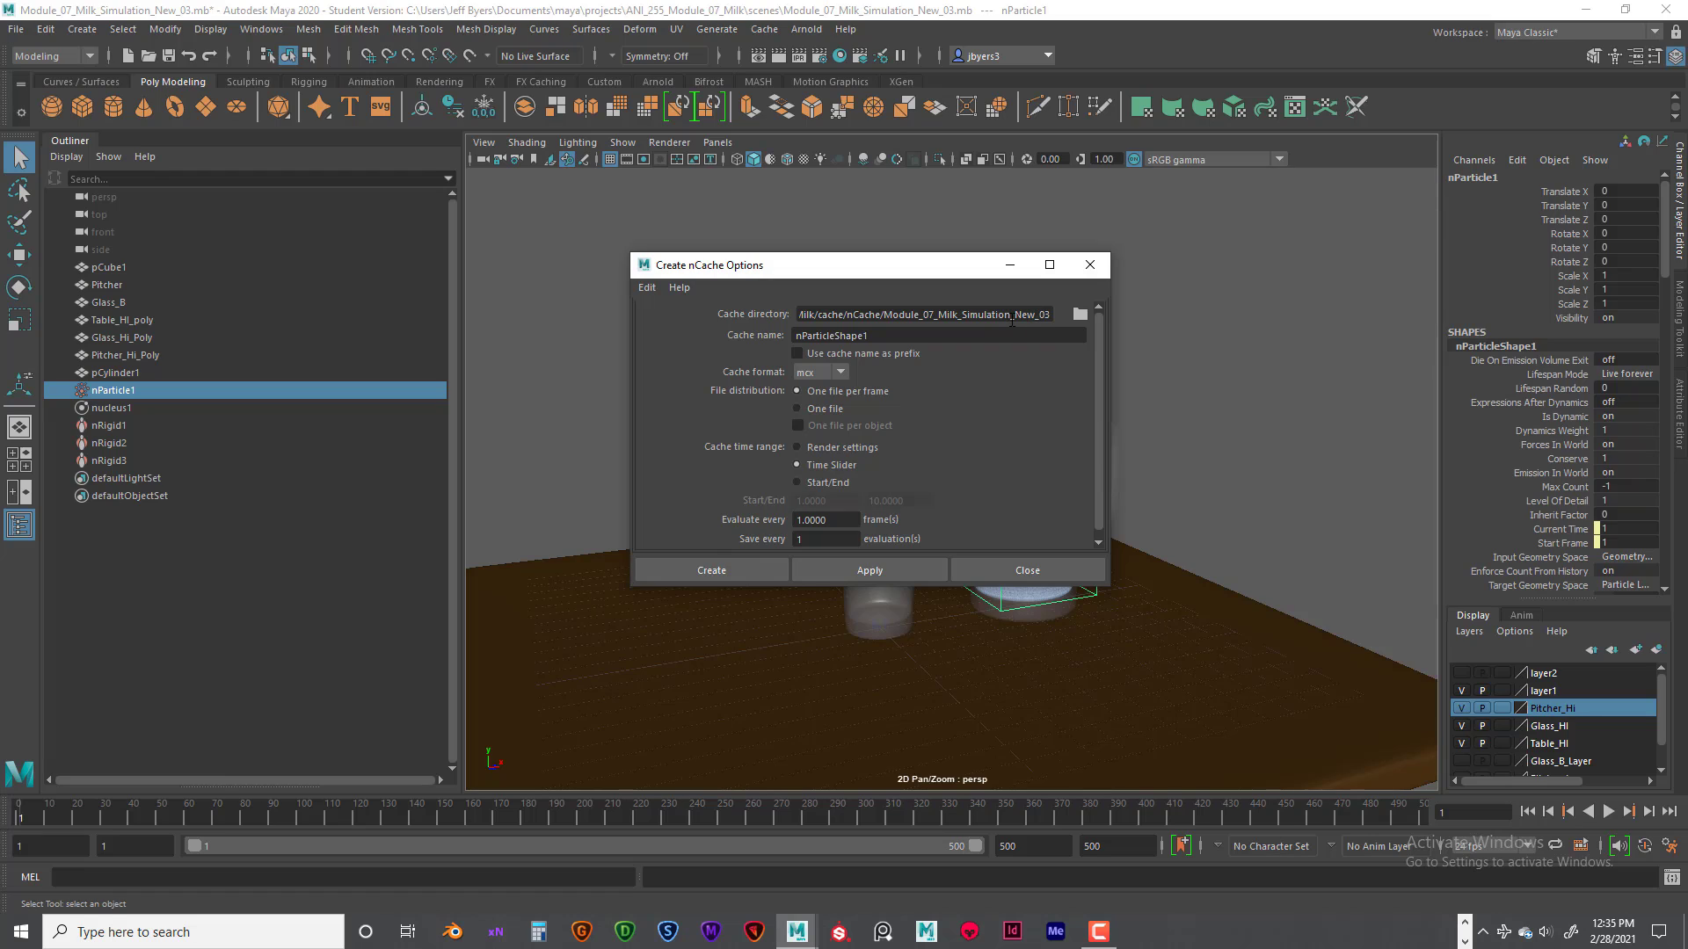
- Change the last folder of the cache directory to Module_07_Milk_Simulation_New_FIN
{"action": "left_click_drag", "start_coordinate": [845, 314], "coordinate": [881, 314]}
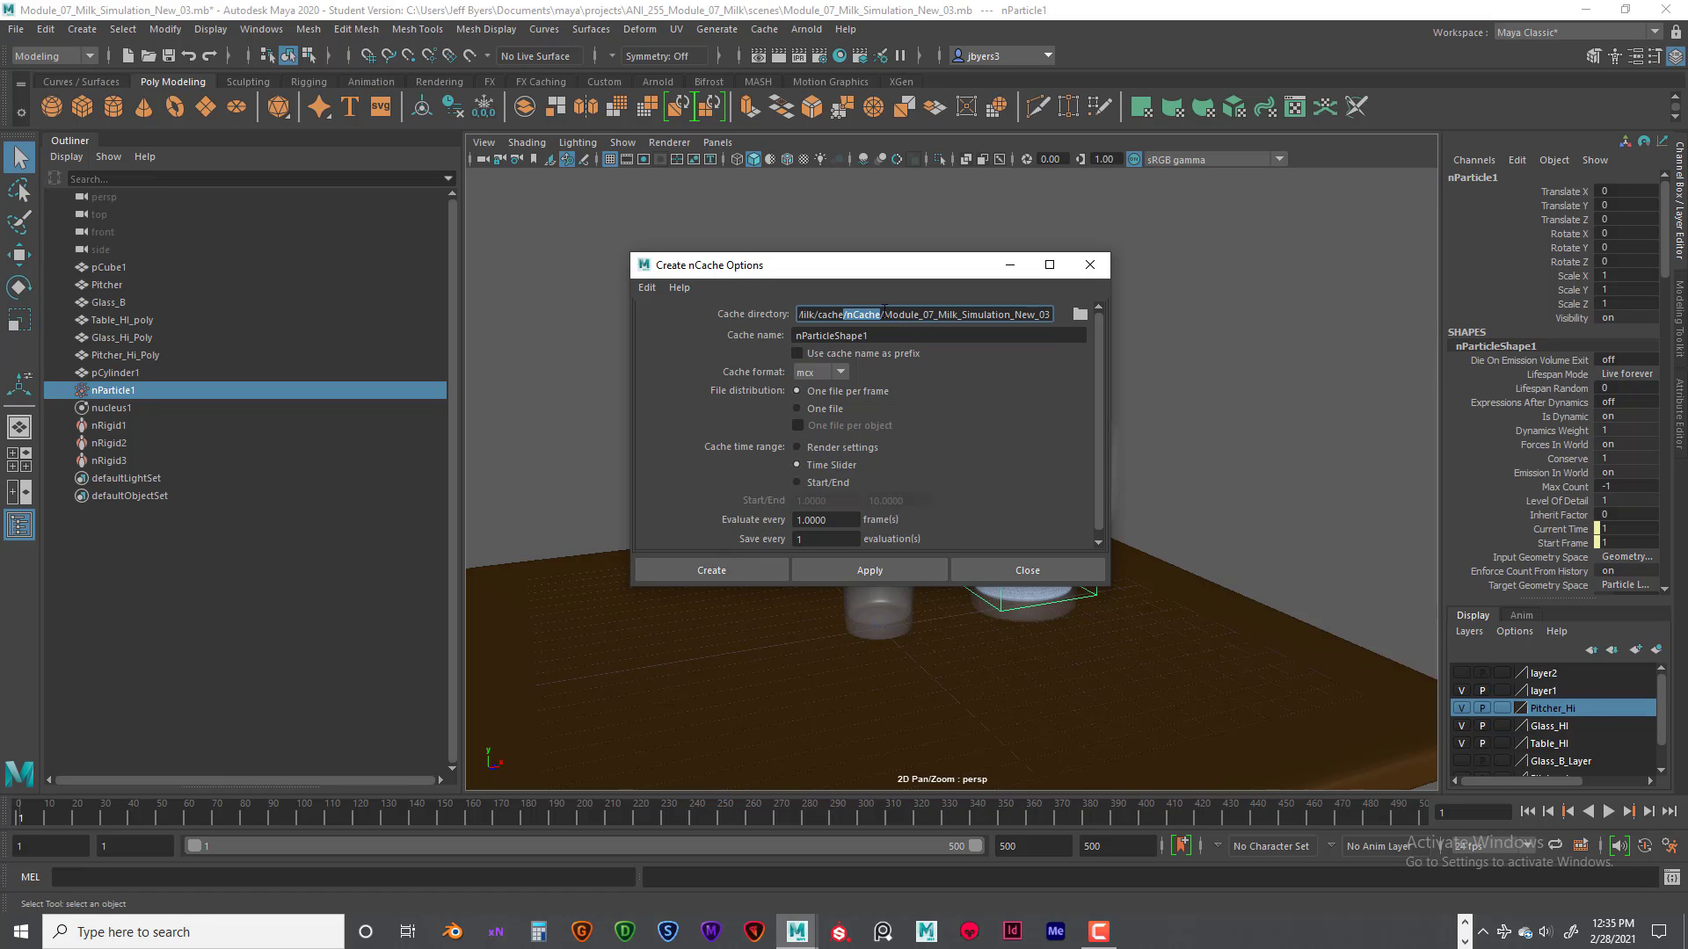
{"action": "left_click_drag", "start_coordinate": [882, 314], "coordinate": [1060, 313]}
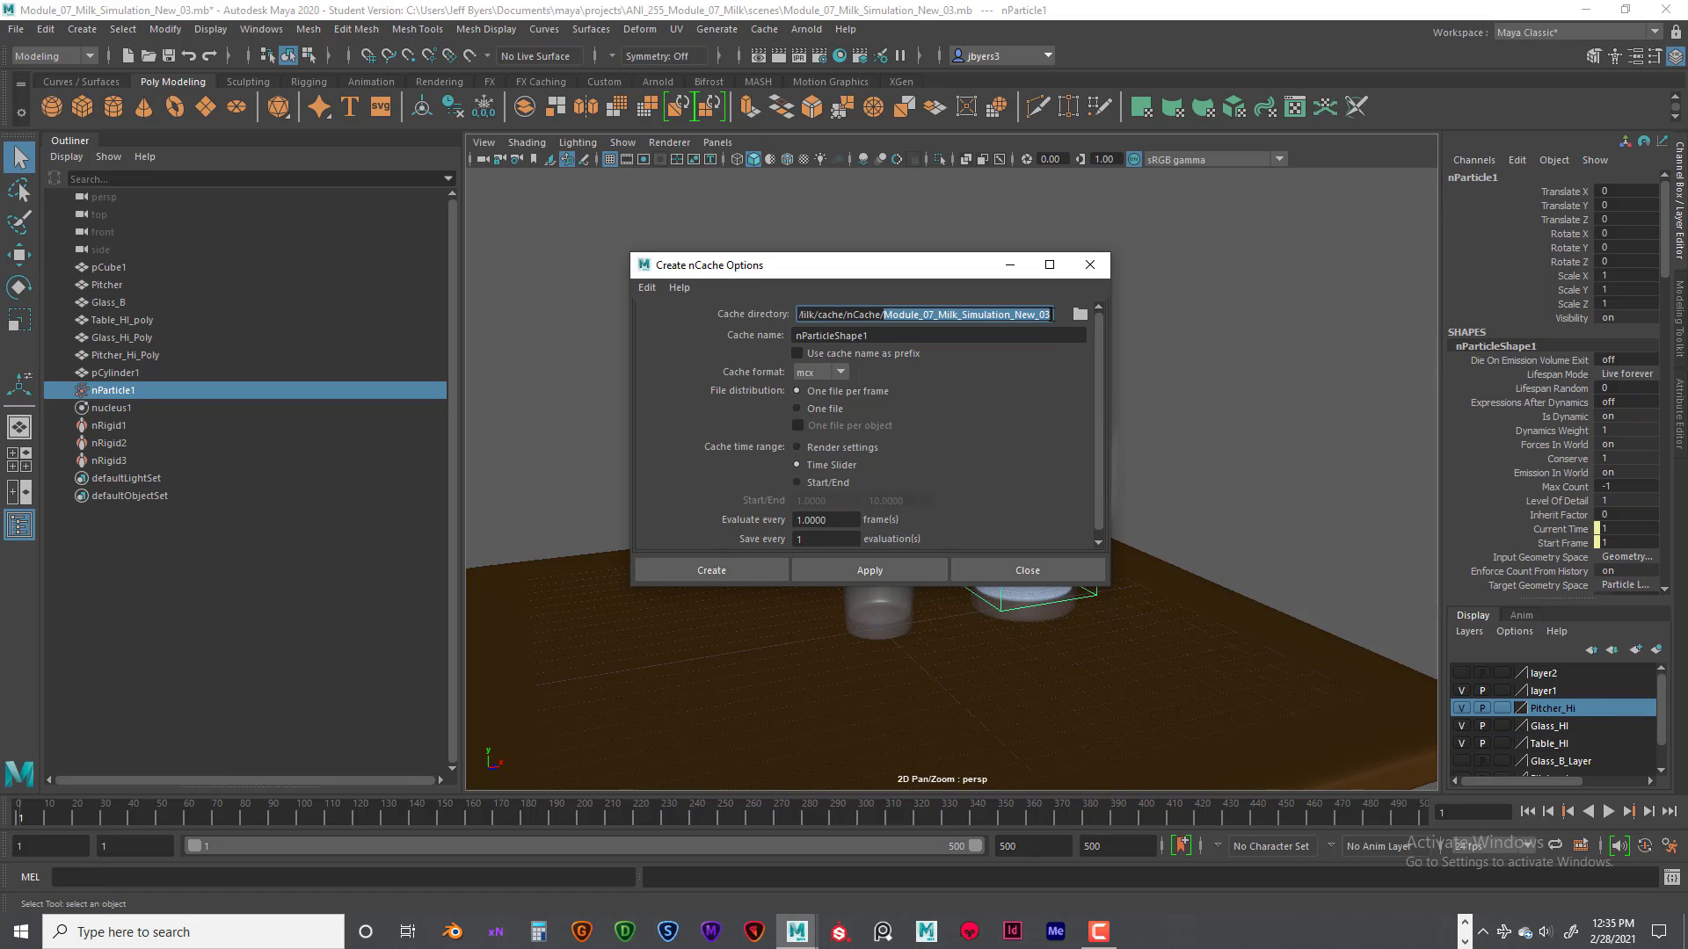
{"action": "left_click", "coordinate": [1051, 314]}
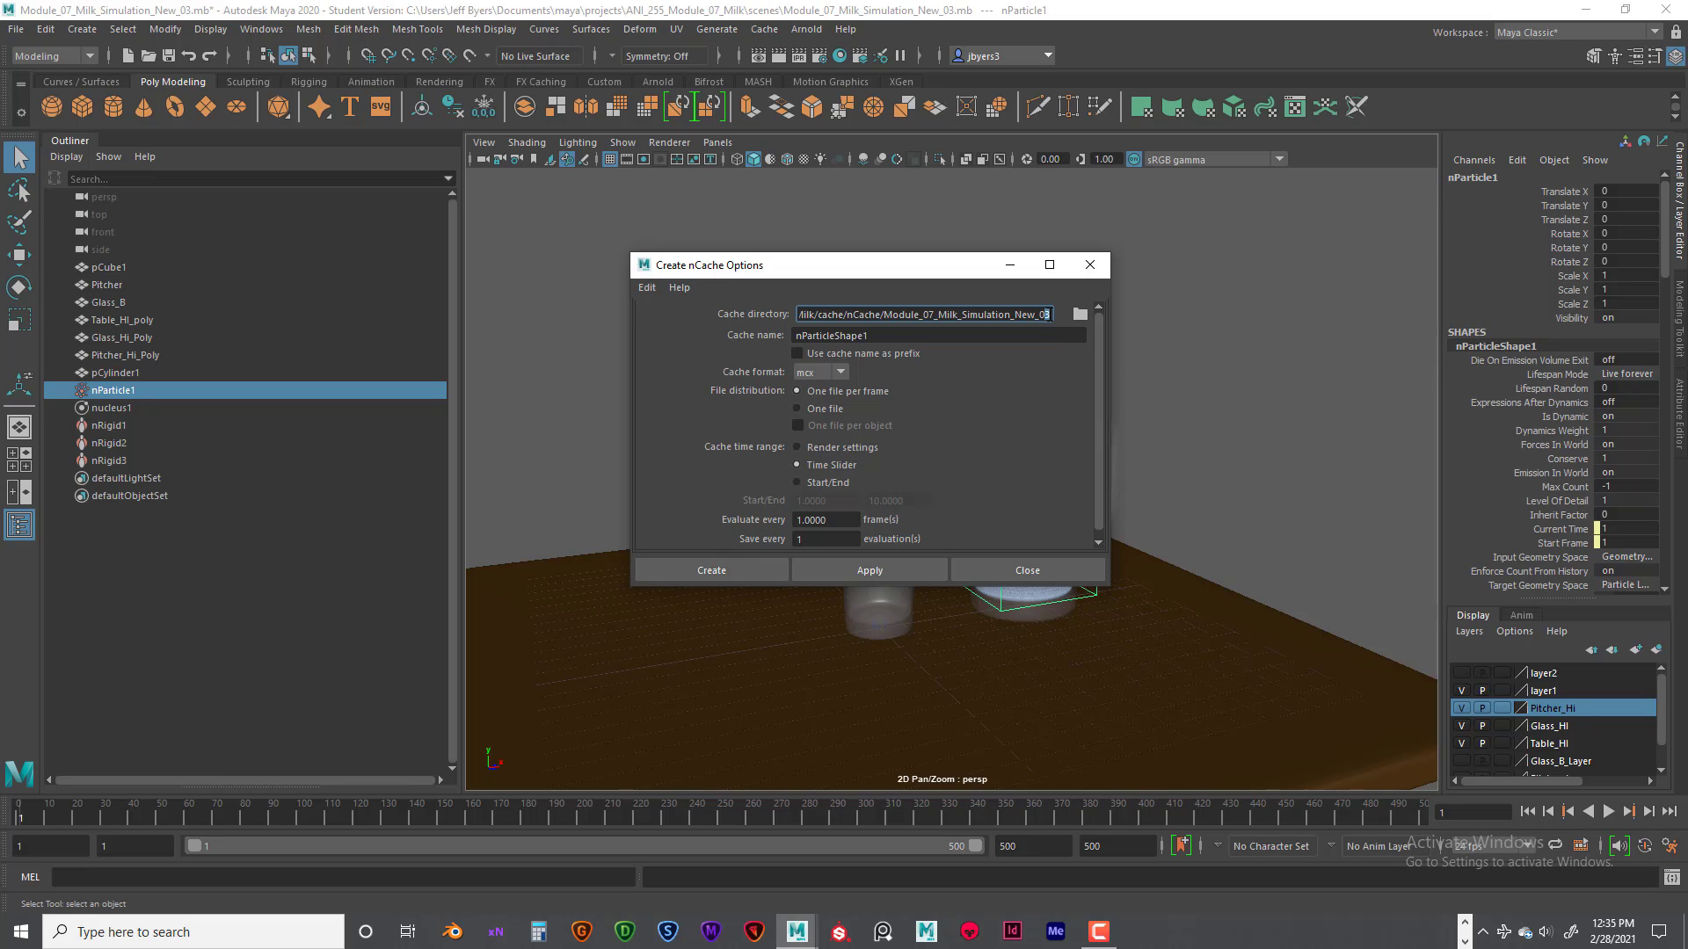
{"action": "left_click_drag", "start_coordinate": [1039, 314], "coordinate": [1052, 314]}
{"action": "type", "text": "FIN"}
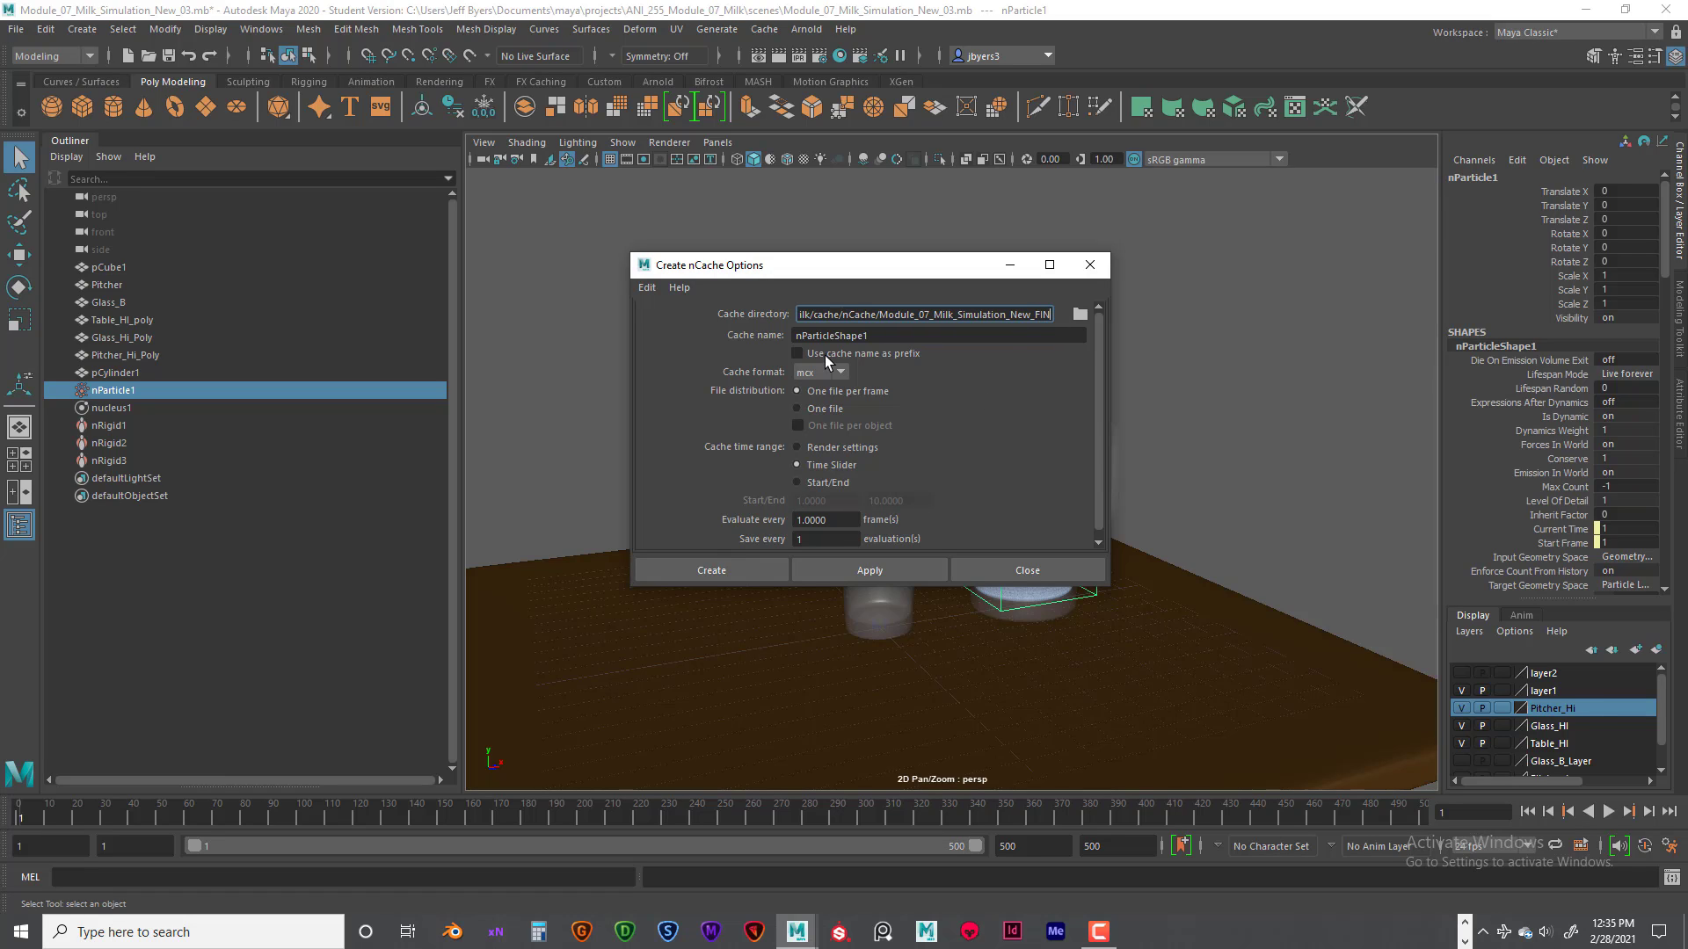
- Keep mcx as the cache format and create the nCache with one file per frame over the time slider range
{"action": "left_click", "coordinate": [842, 371]}
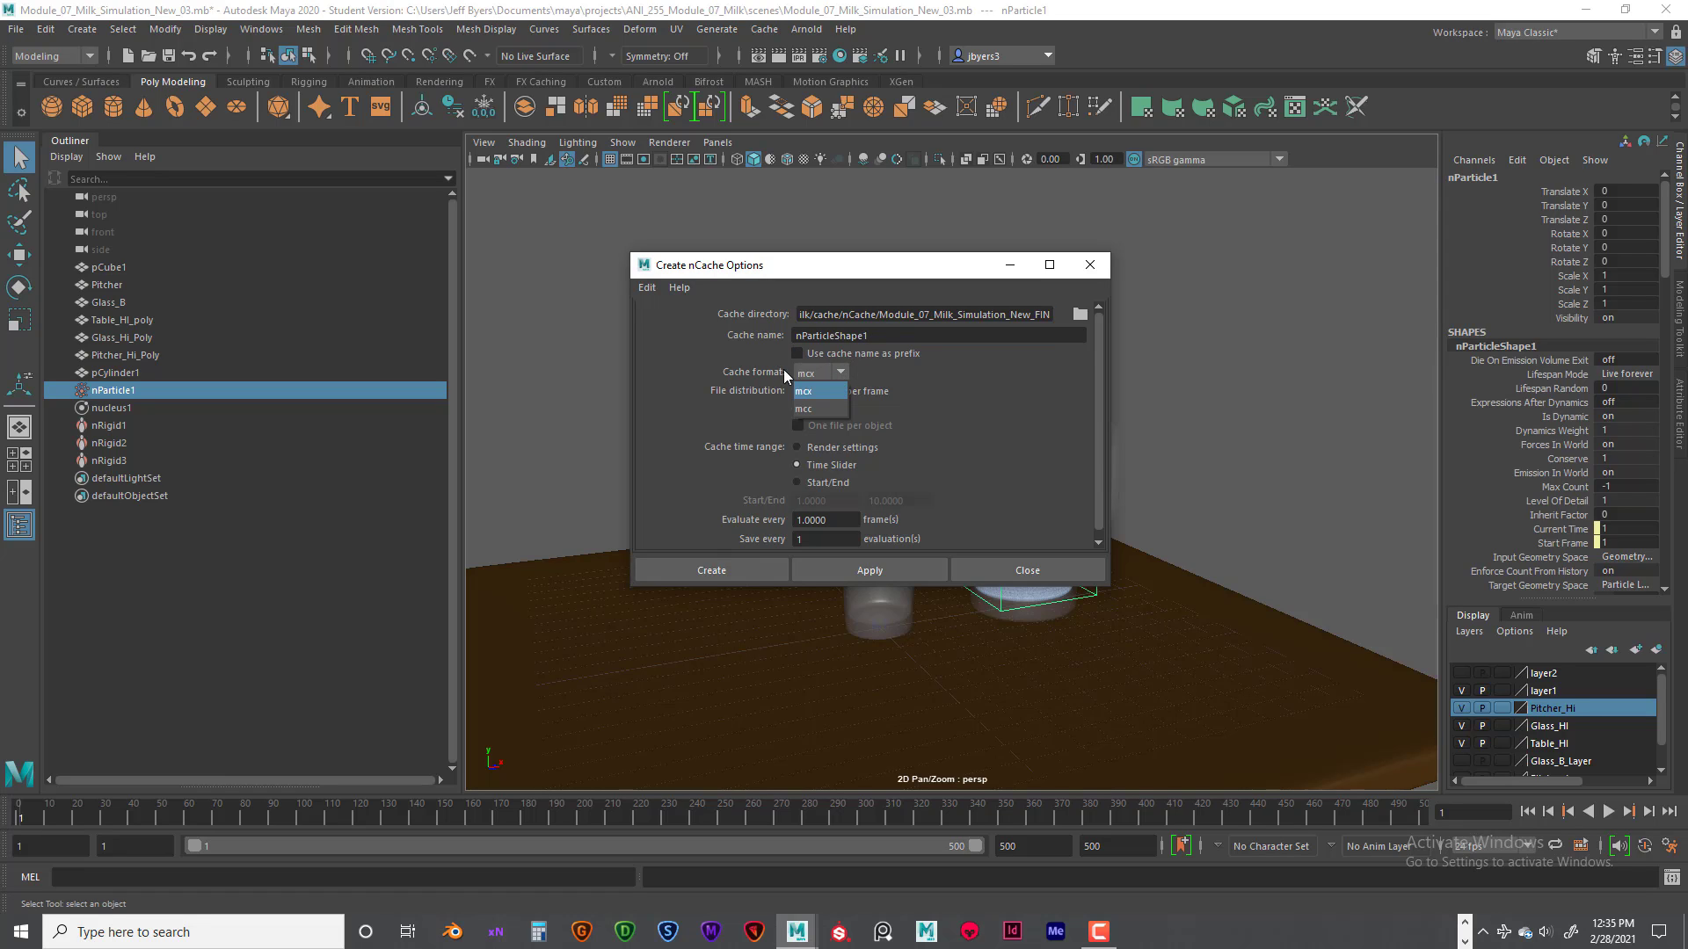
{"action": "left_click", "coordinate": [820, 376]}
{"action": "left_click", "coordinate": [754, 568]}
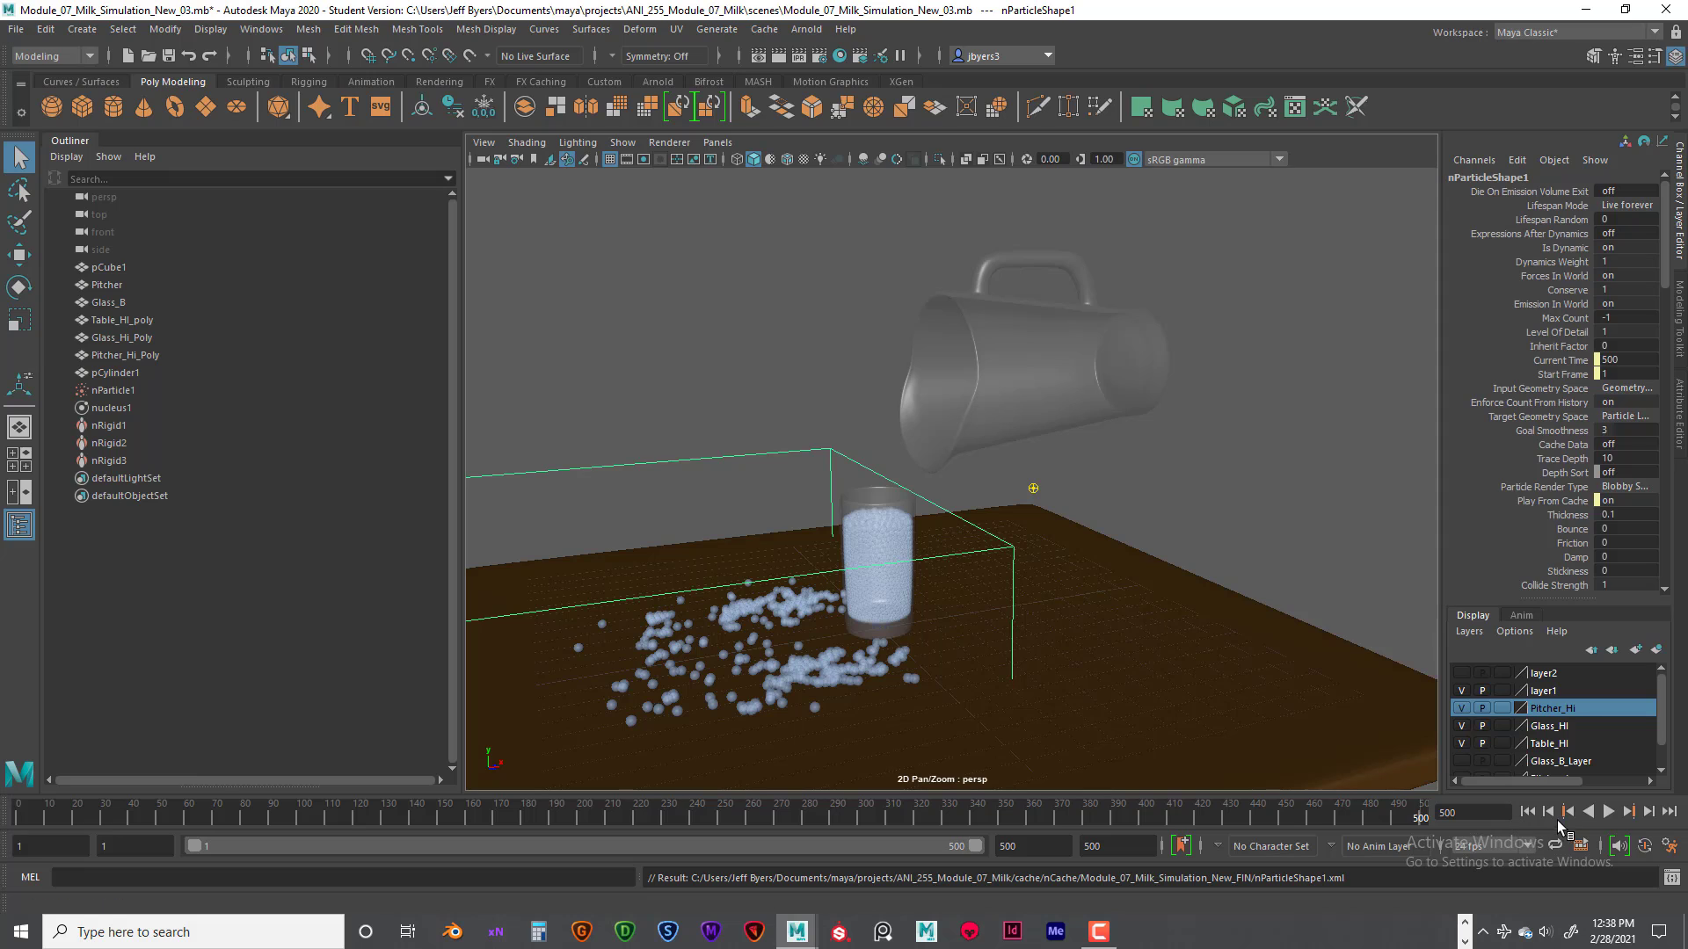
- Deselect the particles, play the cached simulation briefly from frame 1, and return to the start
{"action": "left_click", "coordinate": [1528, 813]}
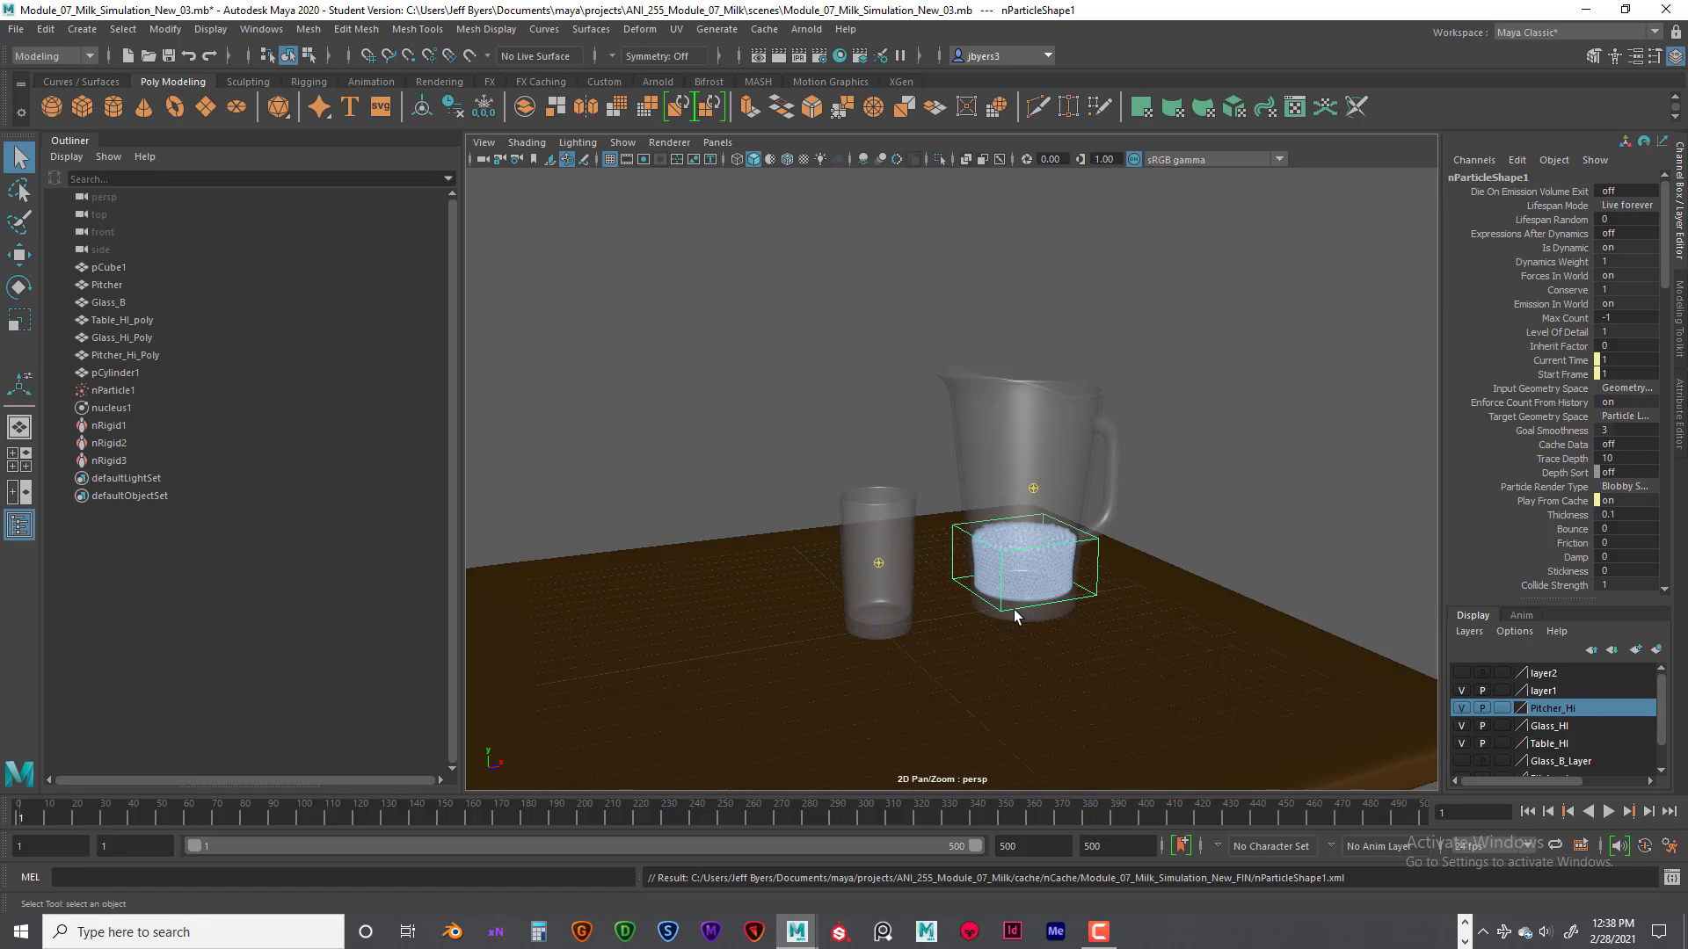
{"action": "left_click", "coordinate": [1196, 510]}
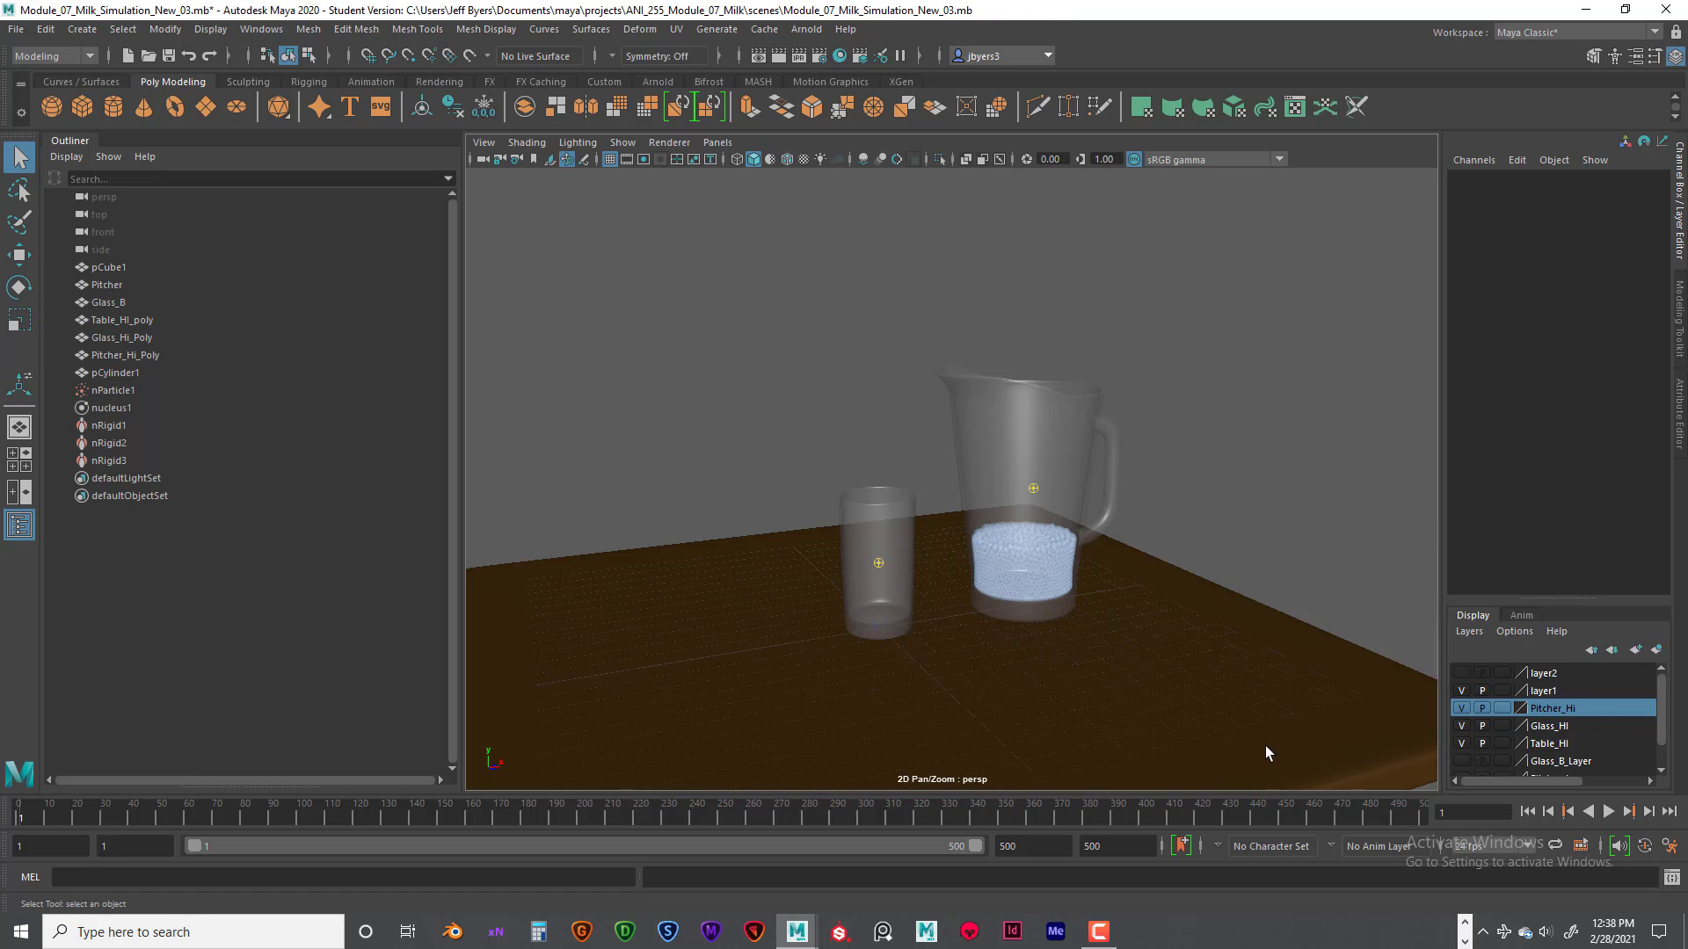
{"action": "left_click", "coordinate": [1609, 812]}
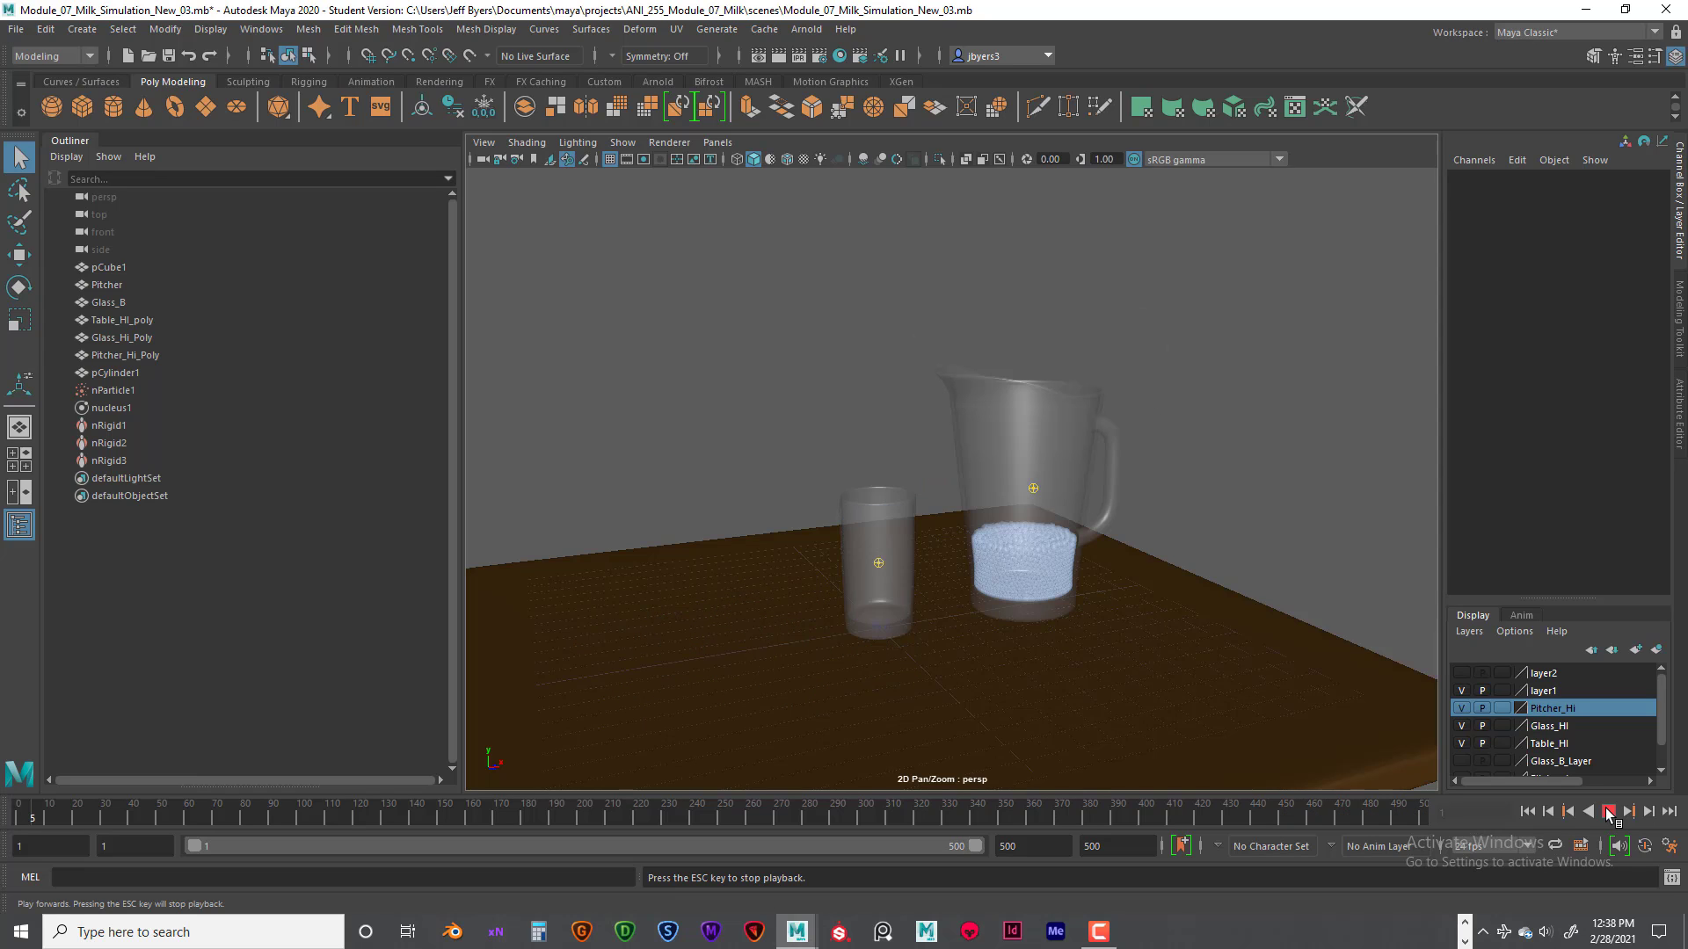
{"action": "left_click", "coordinate": [1608, 812]}
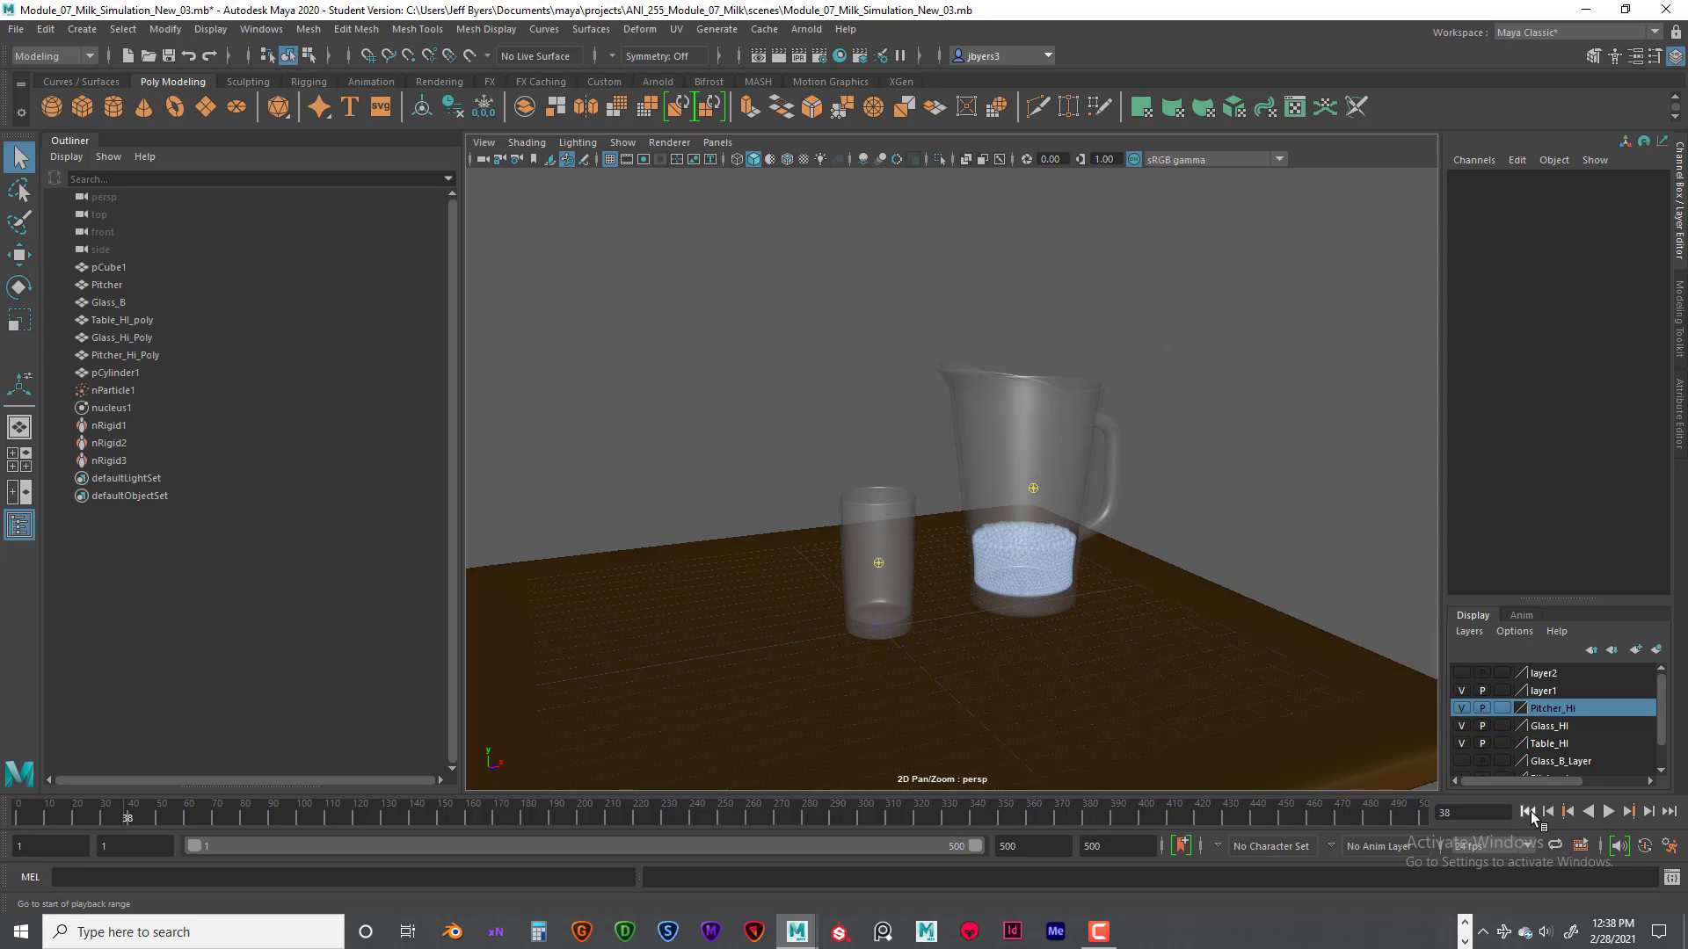
{"action": "left_click", "coordinate": [1528, 812]}
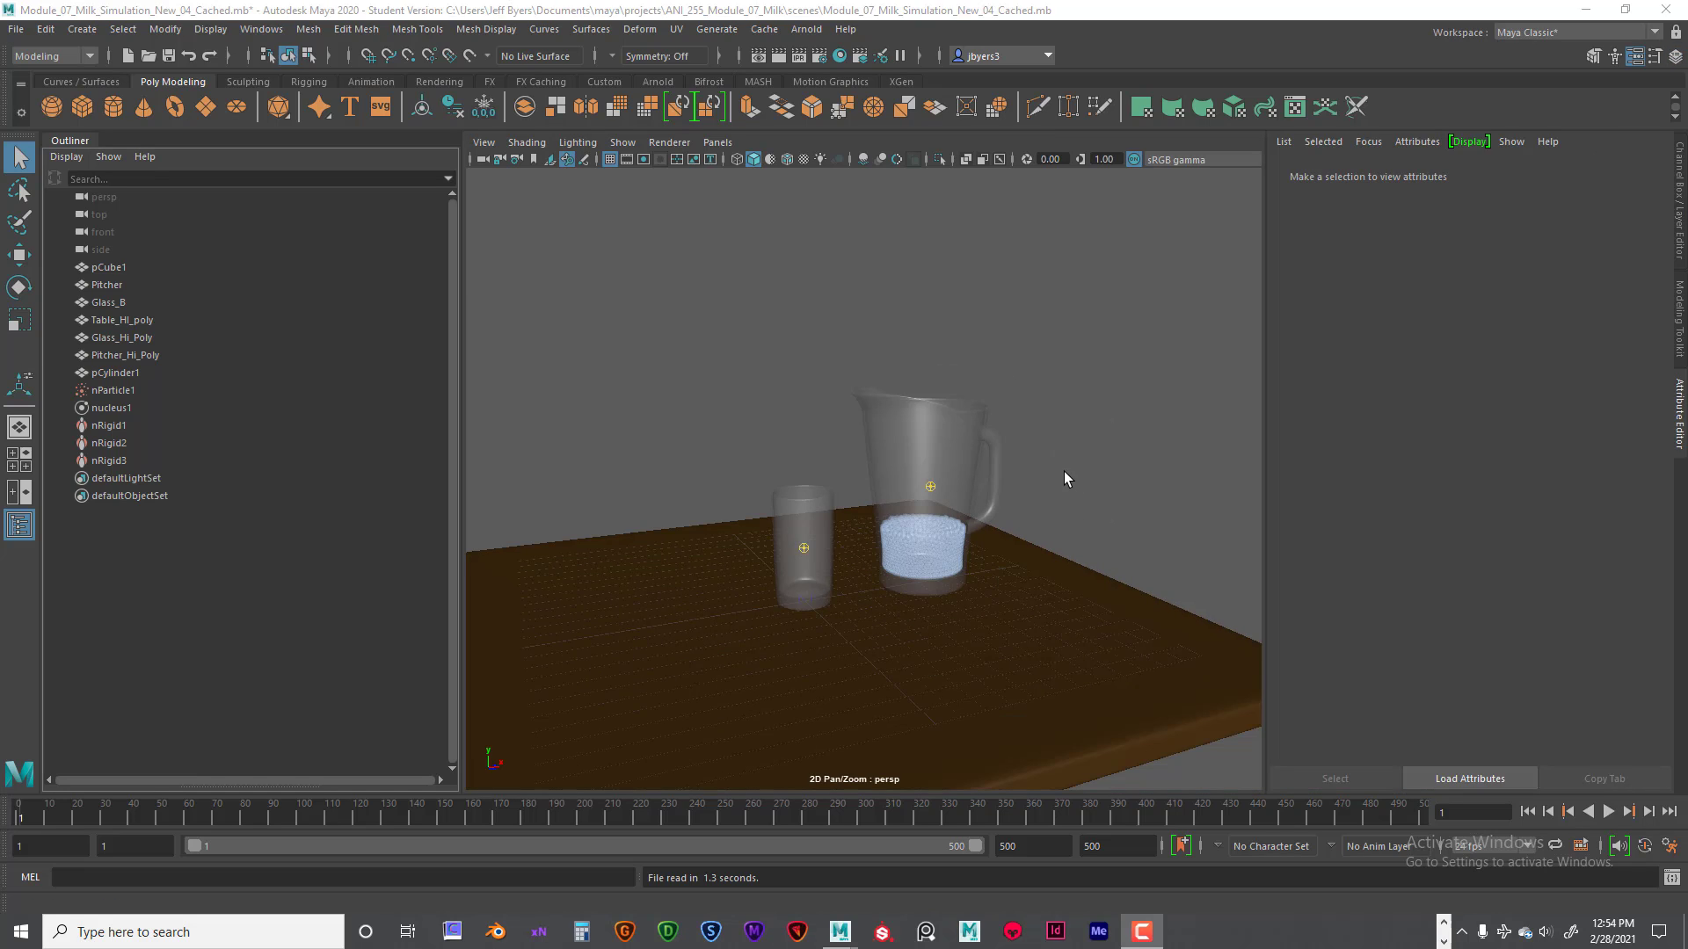
- Convert nParticle1 to a polygon mesh
{"action": "left_click_drag", "start_coordinate": [1025, 458], "coordinate": [969, 503], "text": "alt"}
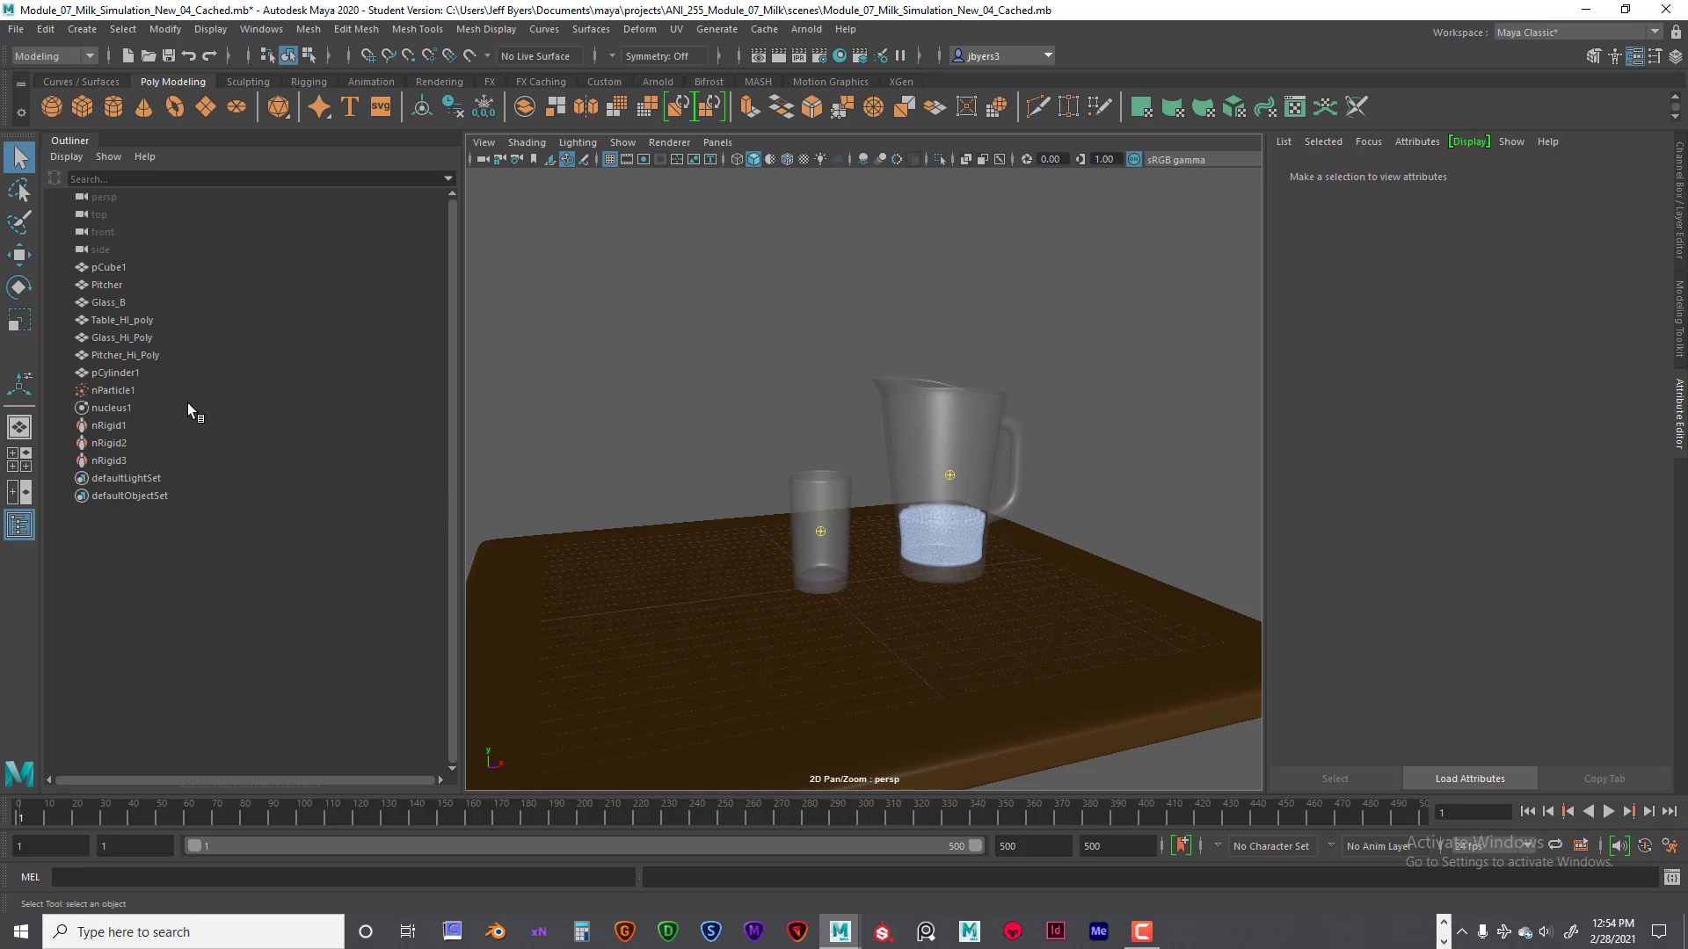
{"action": "left_click", "coordinate": [108, 389]}
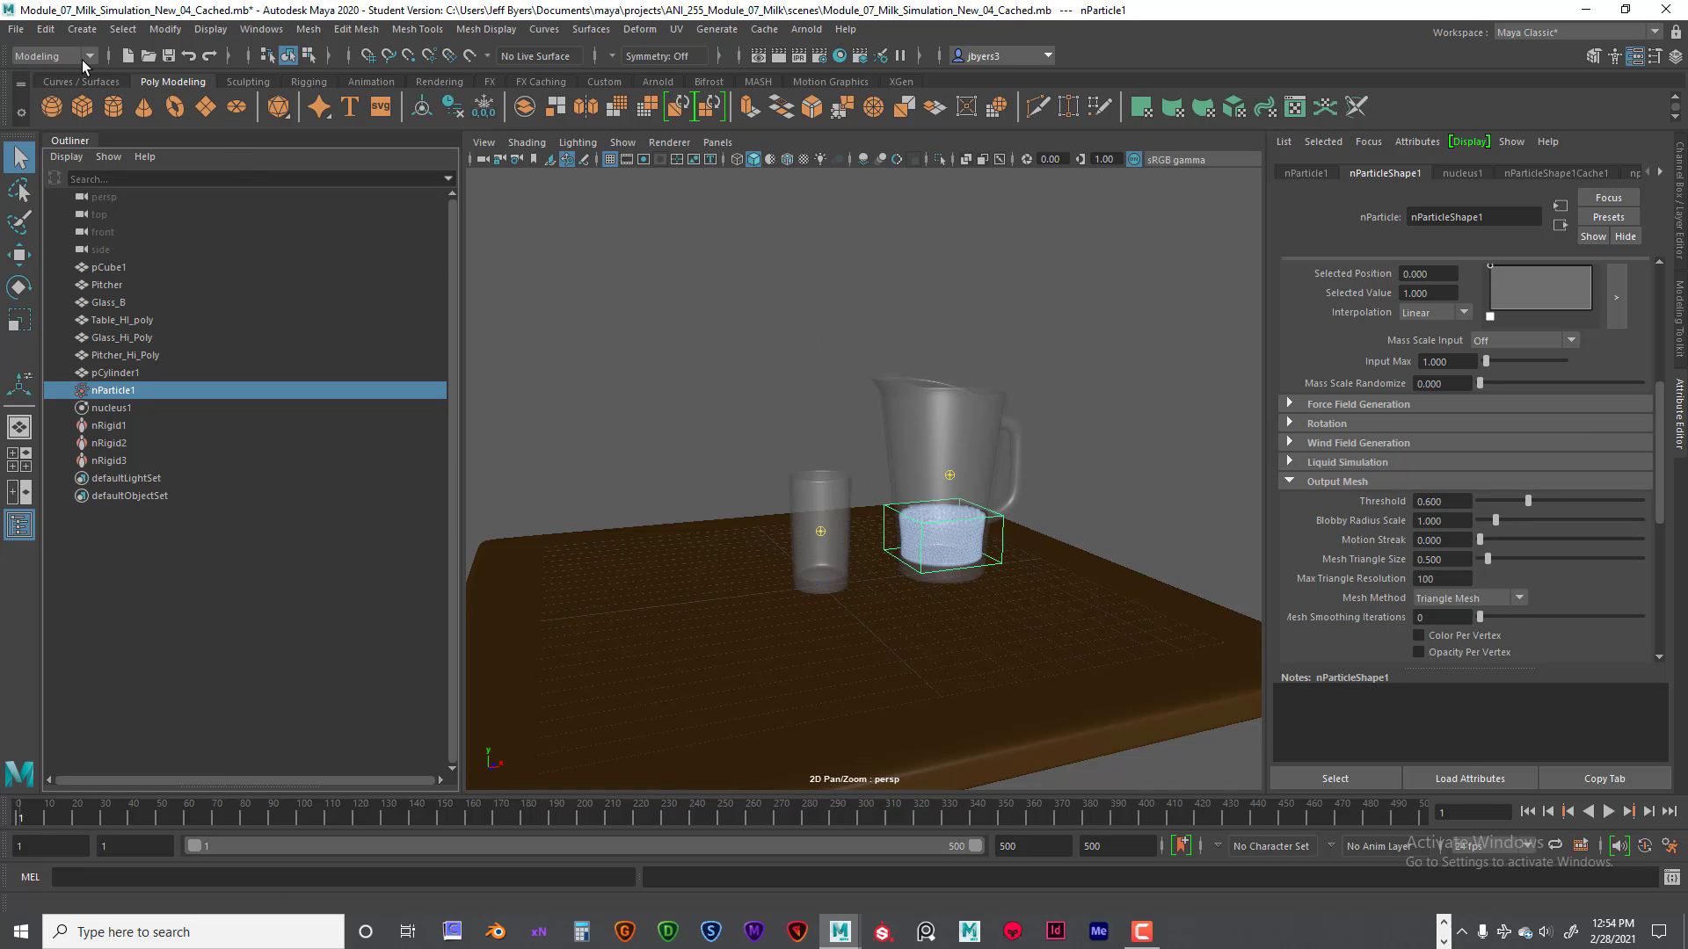
{"action": "left_click", "coordinate": [160, 33]}
{"action": "mouse_move", "coordinate": [219, 455]}
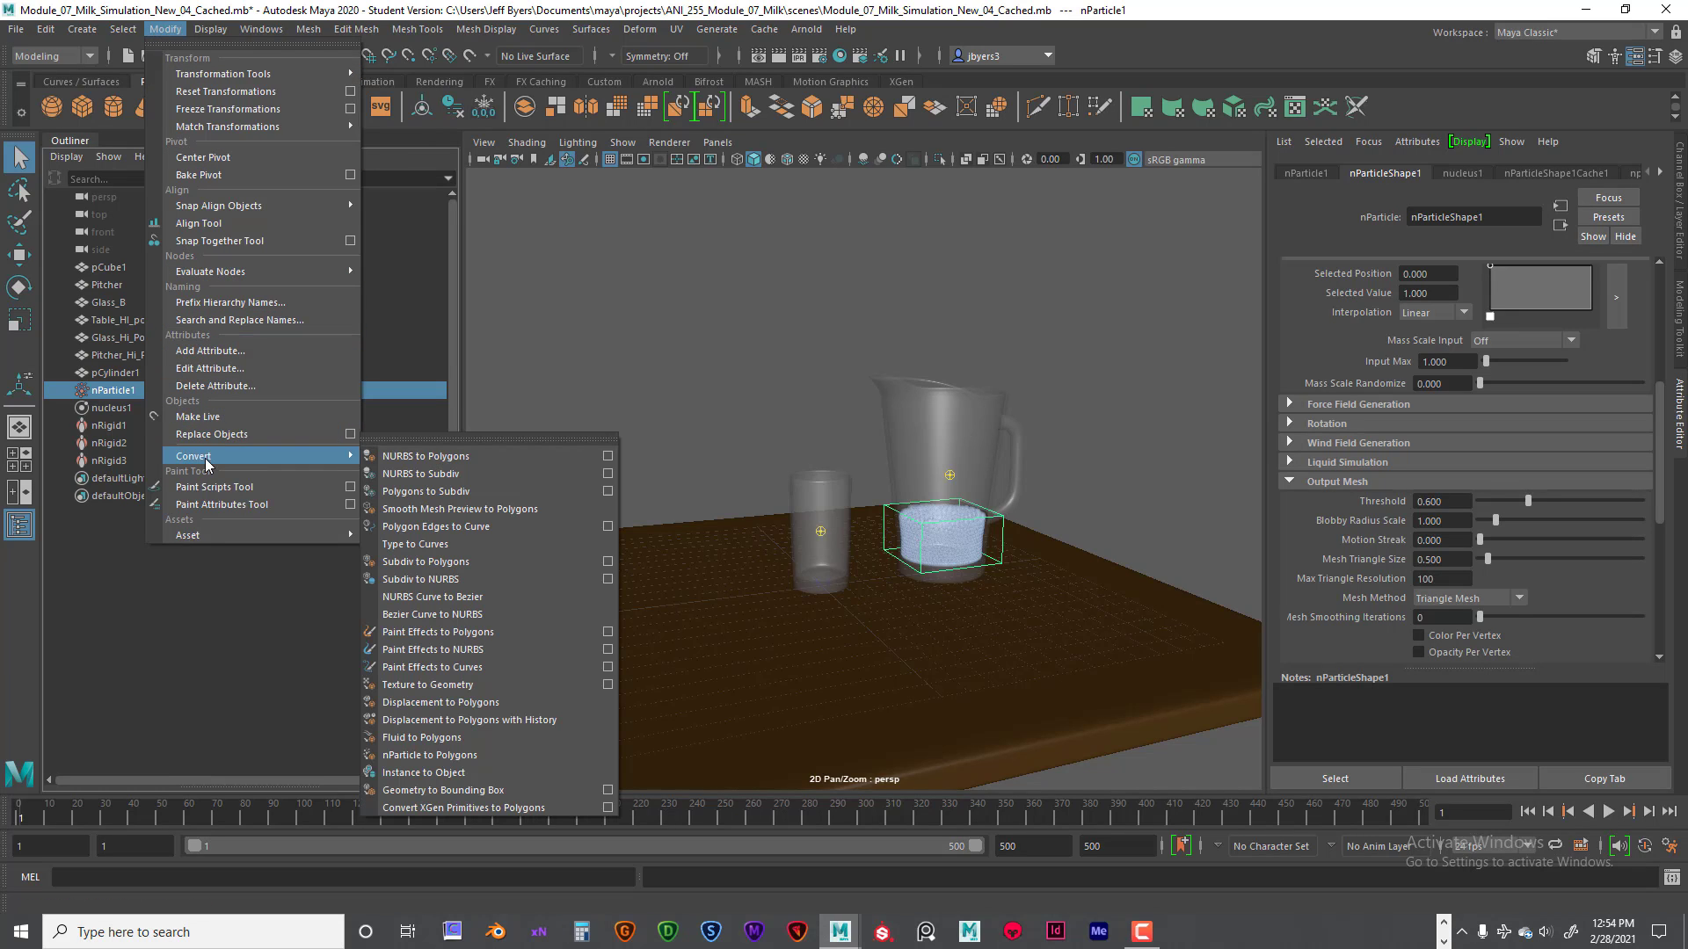
{"action": "left_click", "coordinate": [450, 757]}
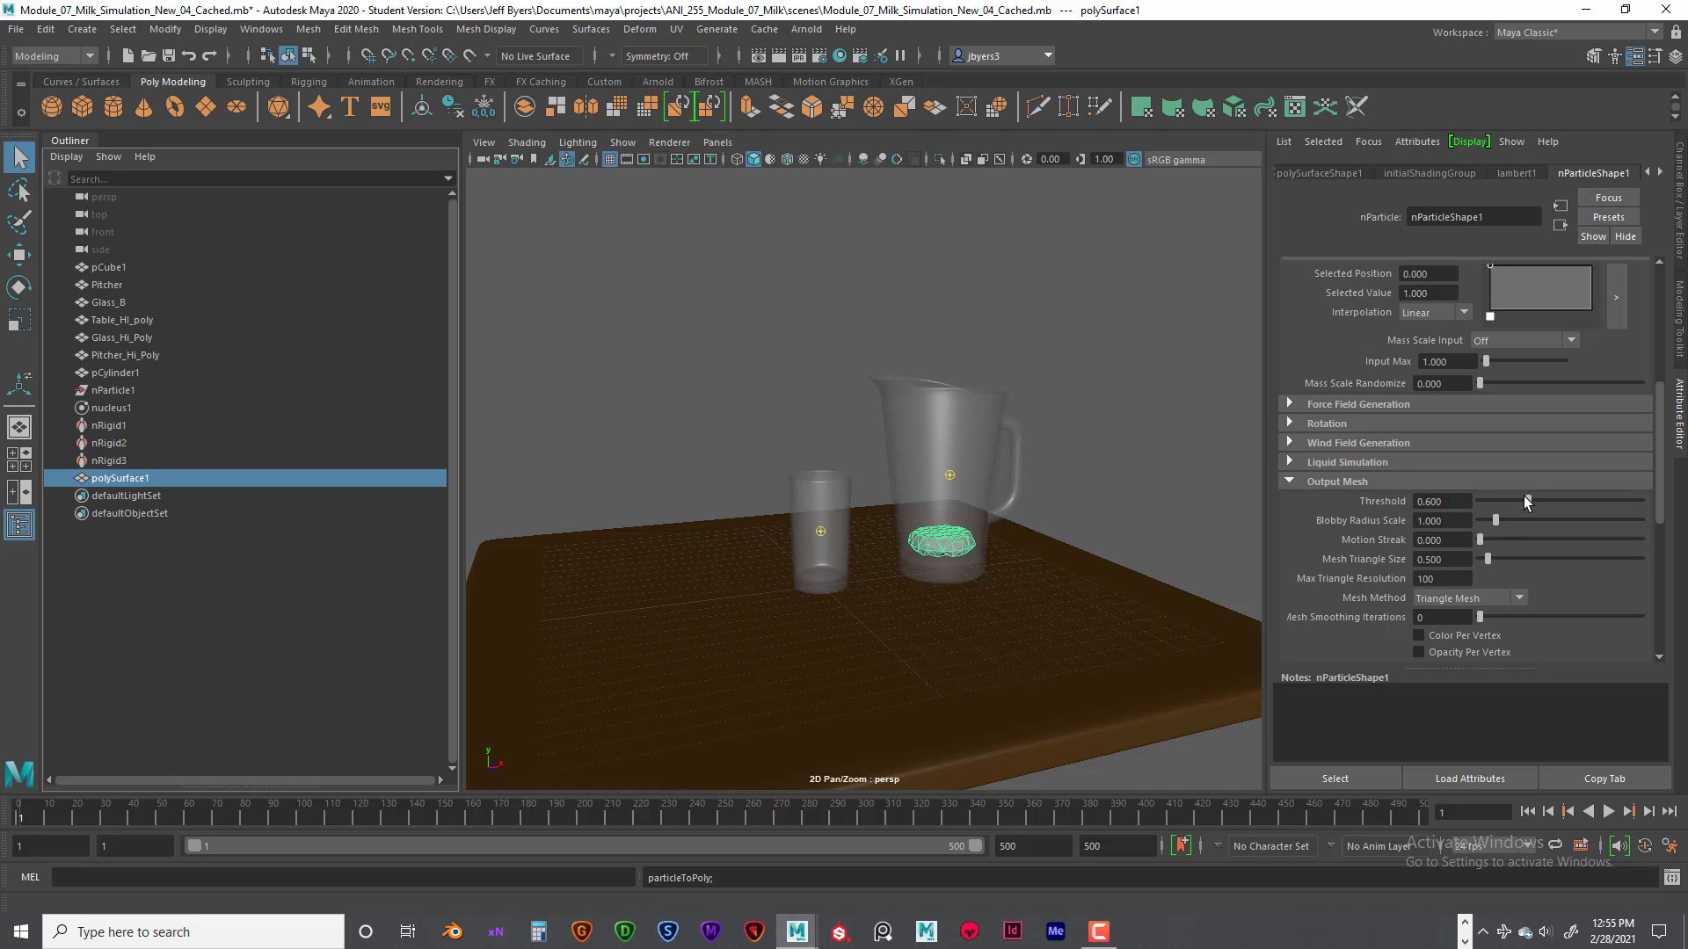
- Set the output mesh Threshold to 0.200 and the Blobby Radius Scale to 0.879
{"action": "mouse_move", "coordinate": [1526, 499]}
{"action": "left_mouse_down"}
{"action": "mouse_move", "coordinate": [1483, 514]}
{"action": "mouse_move", "coordinate": [1499, 508]}
{"action": "left_mouse_up"}
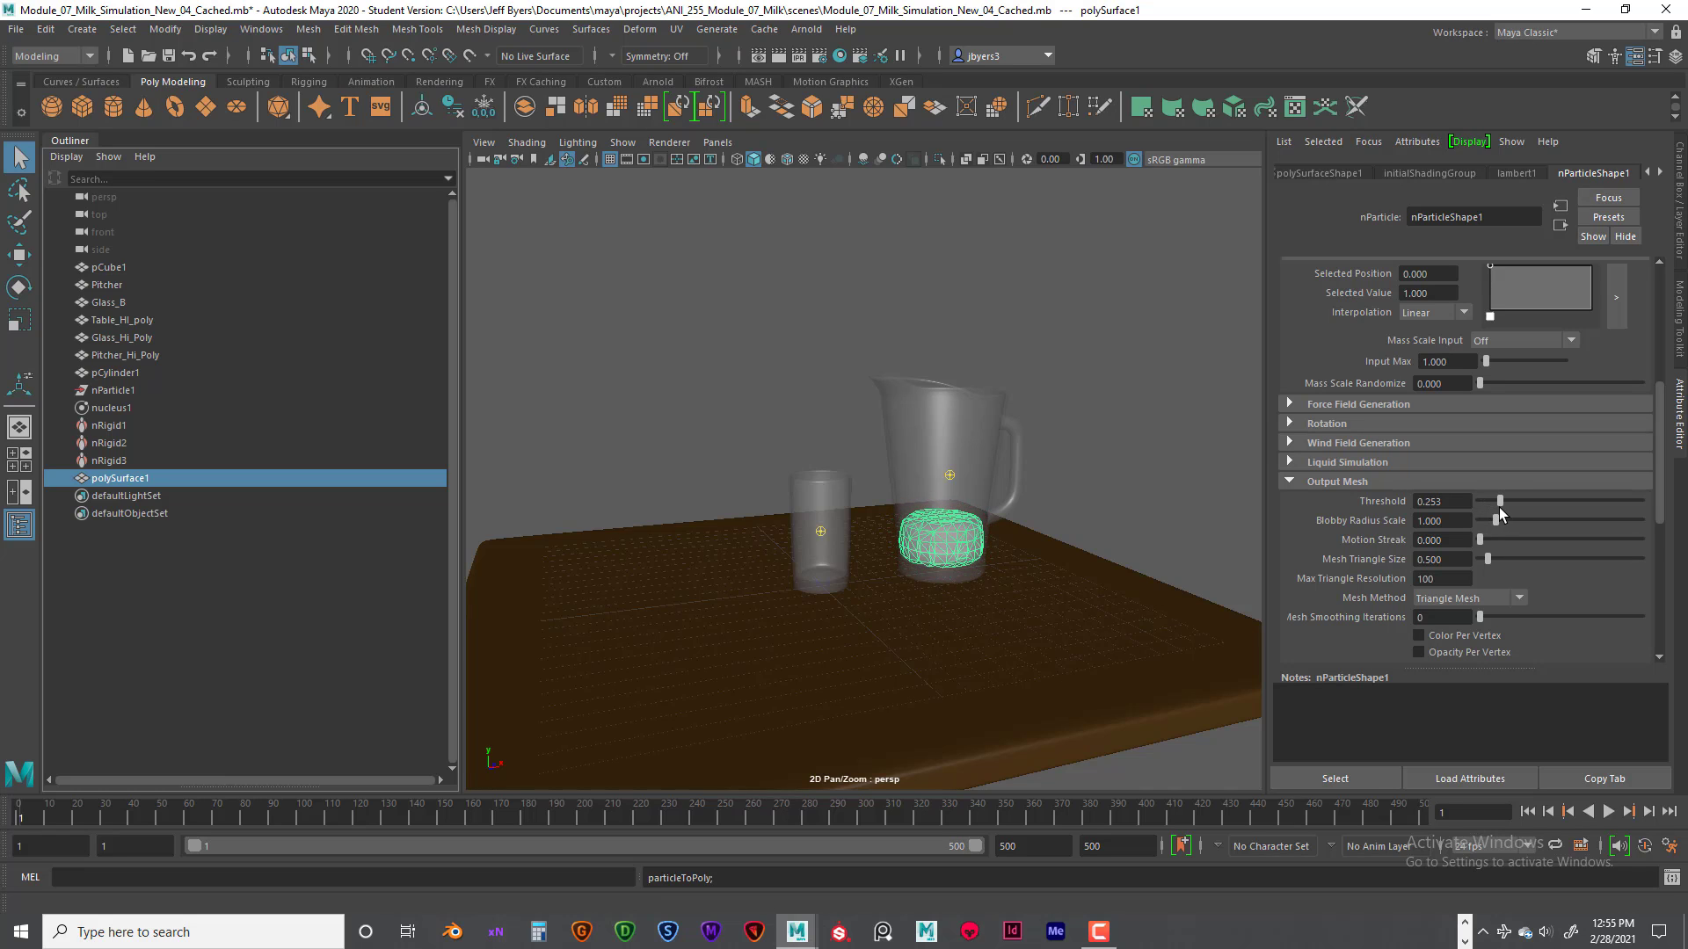
{"action": "left_click_drag", "start_coordinate": [1485, 525], "coordinate": [1492, 525]}
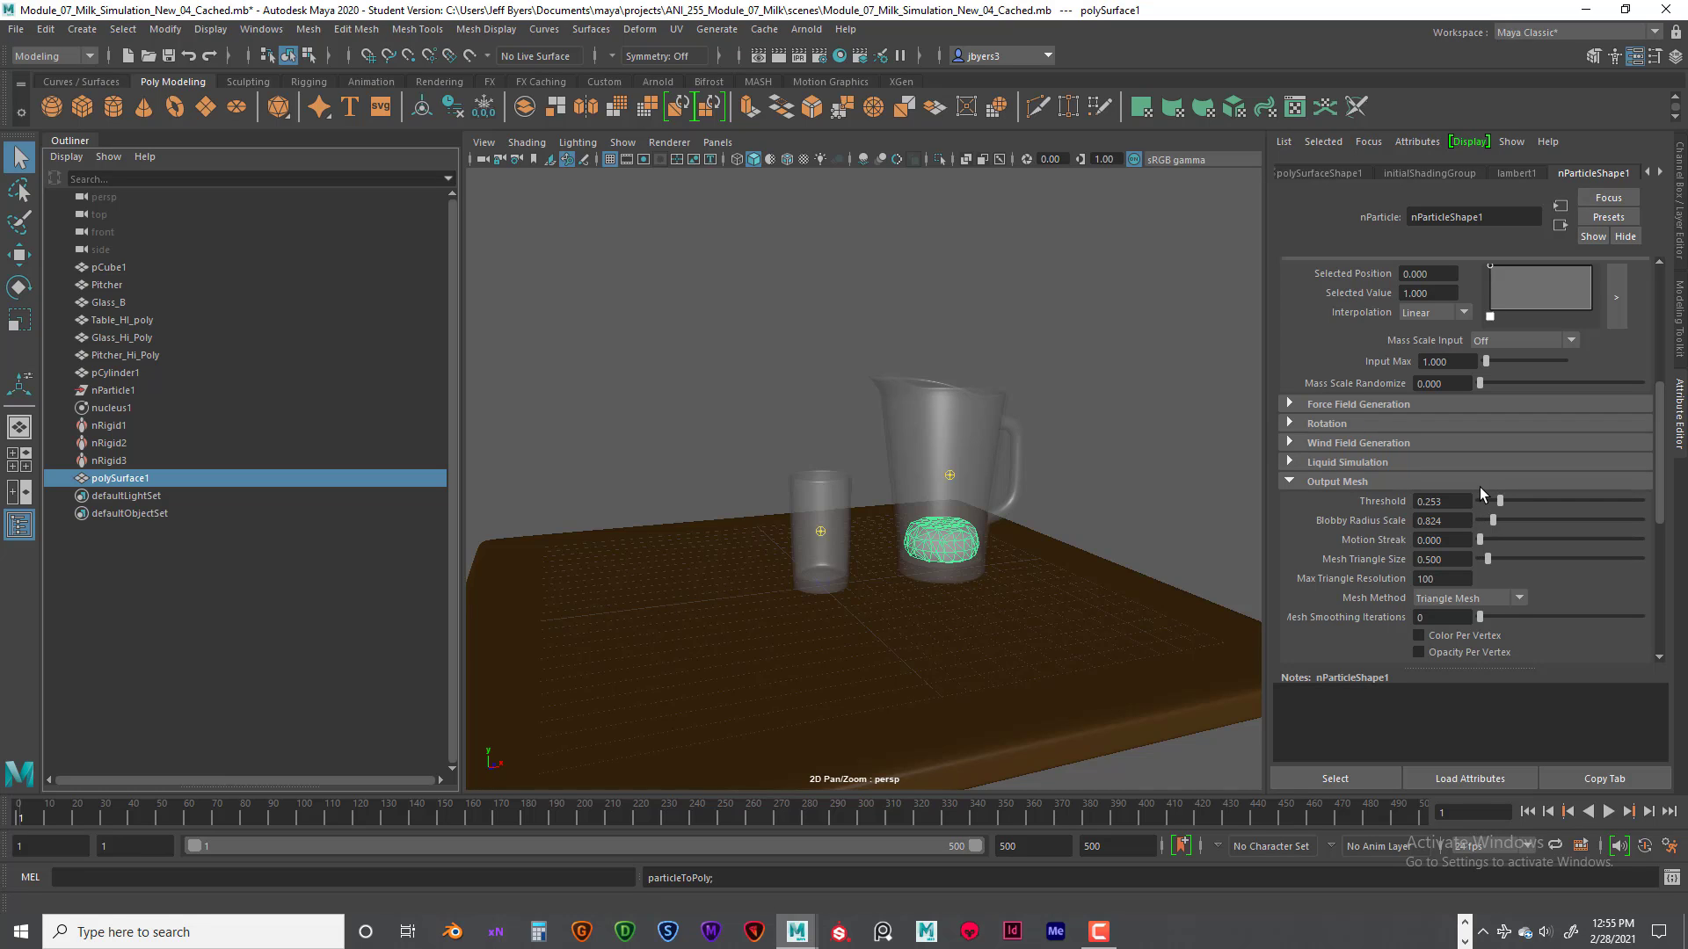
{"action": "left_click_drag", "start_coordinate": [1445, 501], "coordinate": [1426, 501]}
{"action": "type", "text": "2"}
{"action": "key", "text": "Return"}
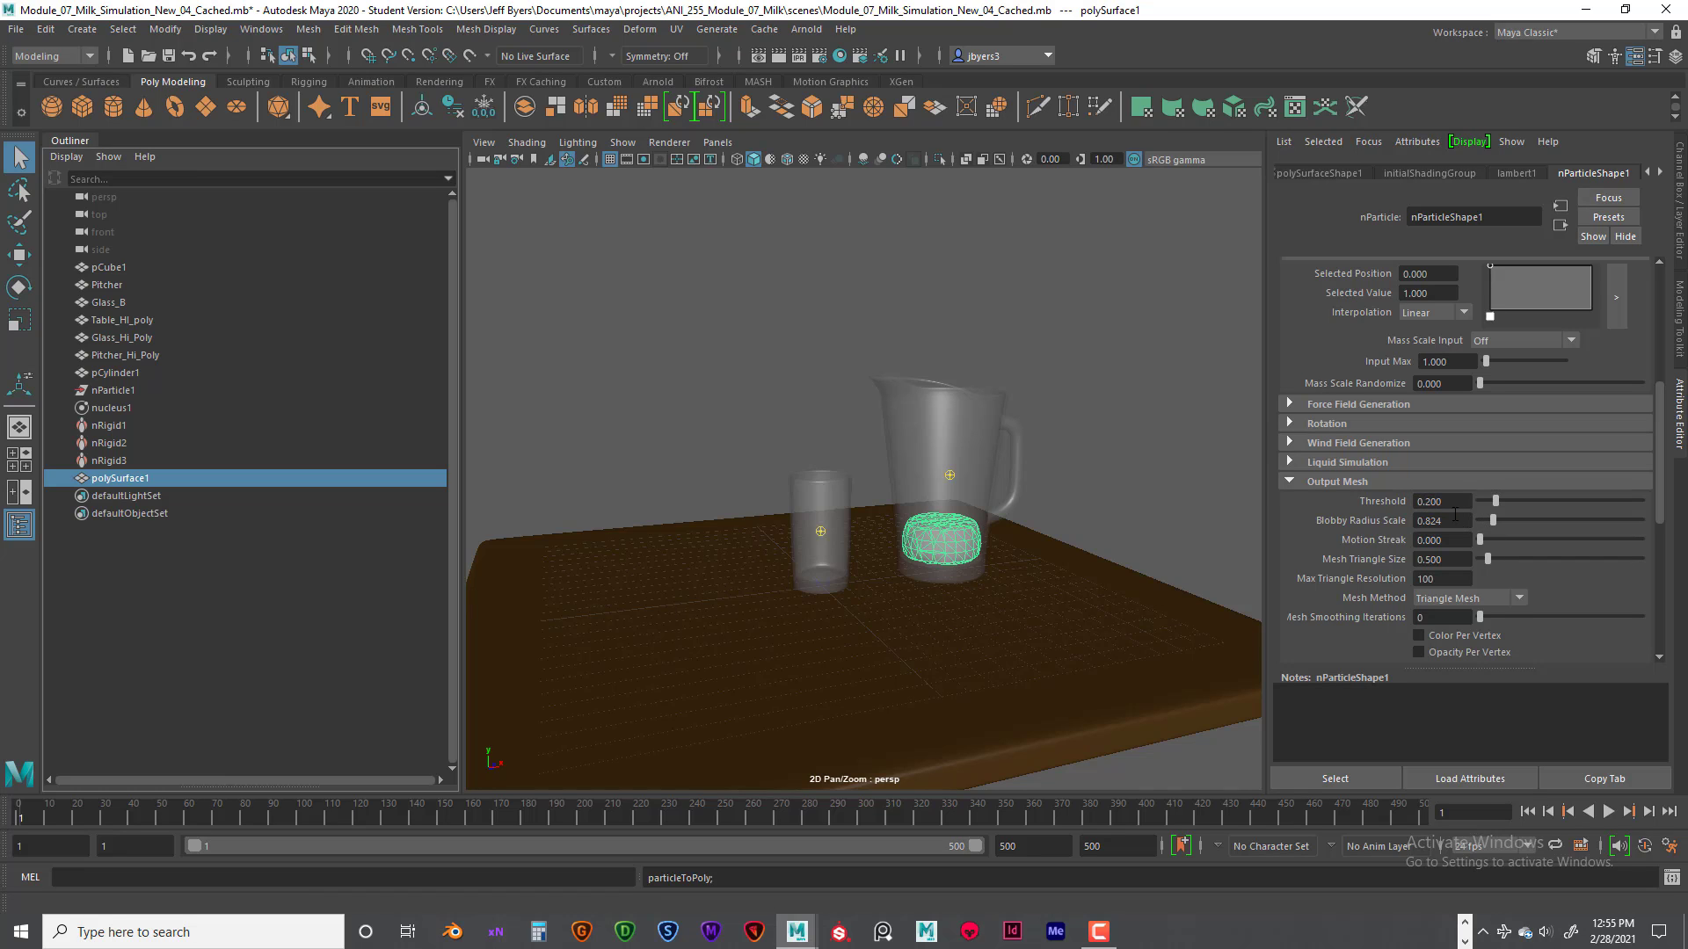
{"action": "left_click_drag", "start_coordinate": [1446, 520], "coordinate": [1422, 520]}
{"action": "type", "text": "79"}
{"action": "key", "text": "Return"}
- Set the output mesh's Mesh Triangle Size to 0.125
{"action": "left_click_drag", "start_coordinate": [1446, 559], "coordinate": [1427, 559]}
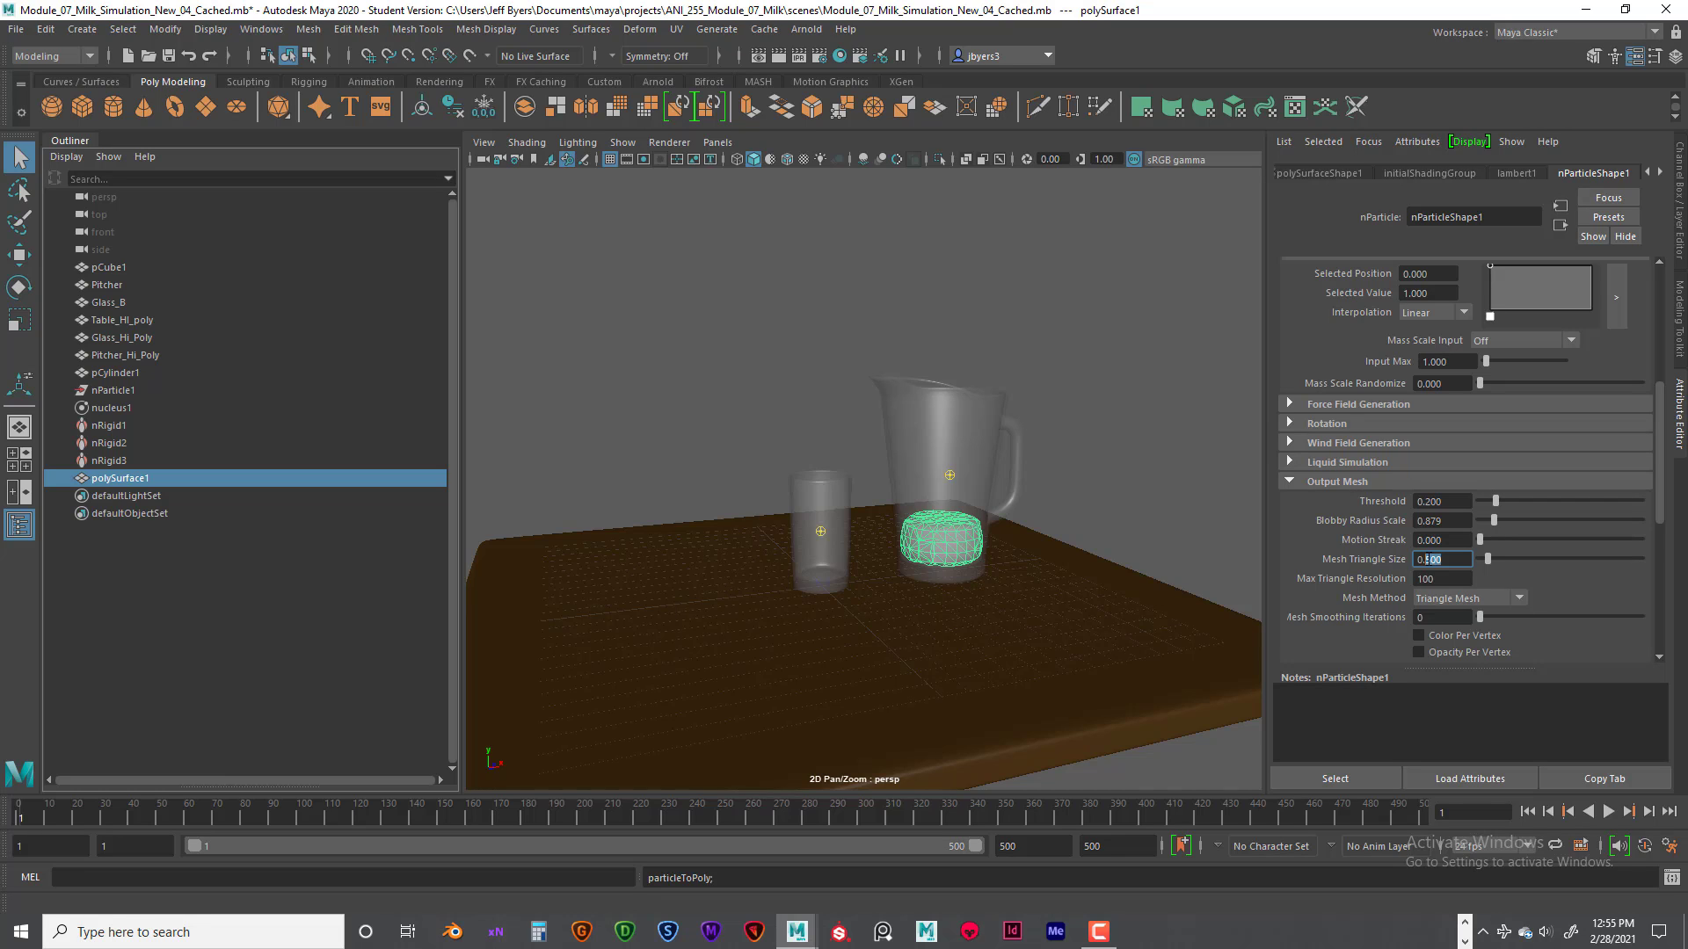
{"action": "type", "text": "125"}
{"action": "key", "text": "Return"}
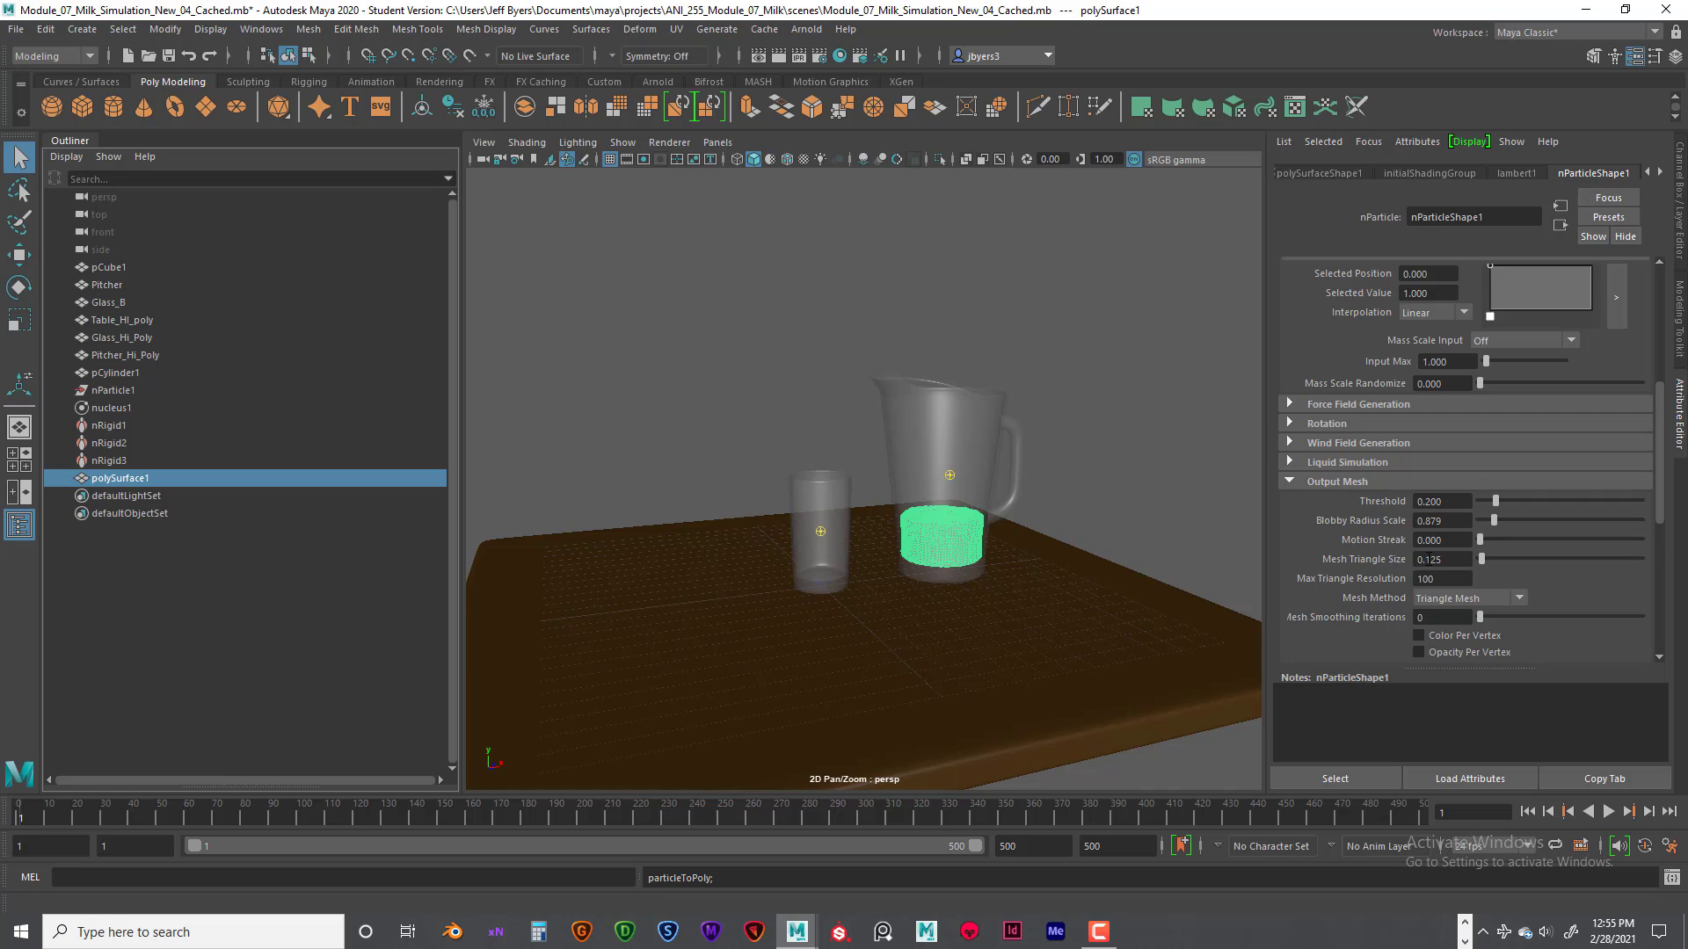
{"action": "double_click", "coordinate": [1446, 578]}
{"action": "left_click", "coordinate": [1461, 579]}
- Deselect the milk mesh, play the pouring animation to examine the mesh, and return to frame 1
{"action": "left_click", "coordinate": [1067, 495]}
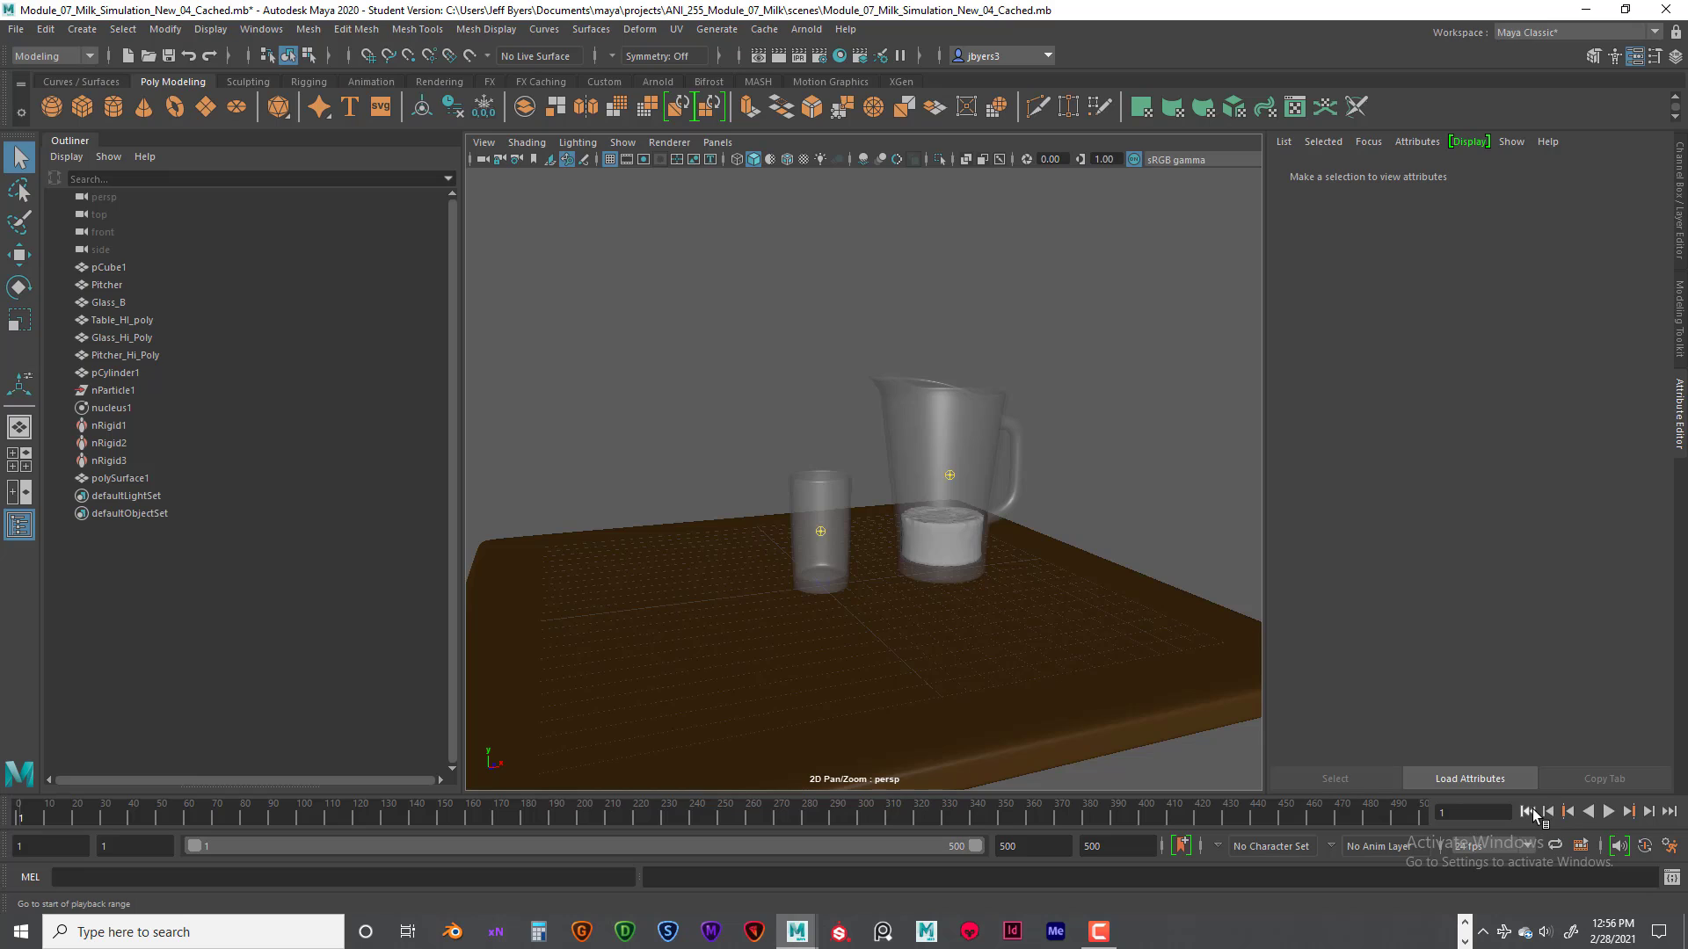
{"action": "left_click", "coordinate": [1608, 811]}
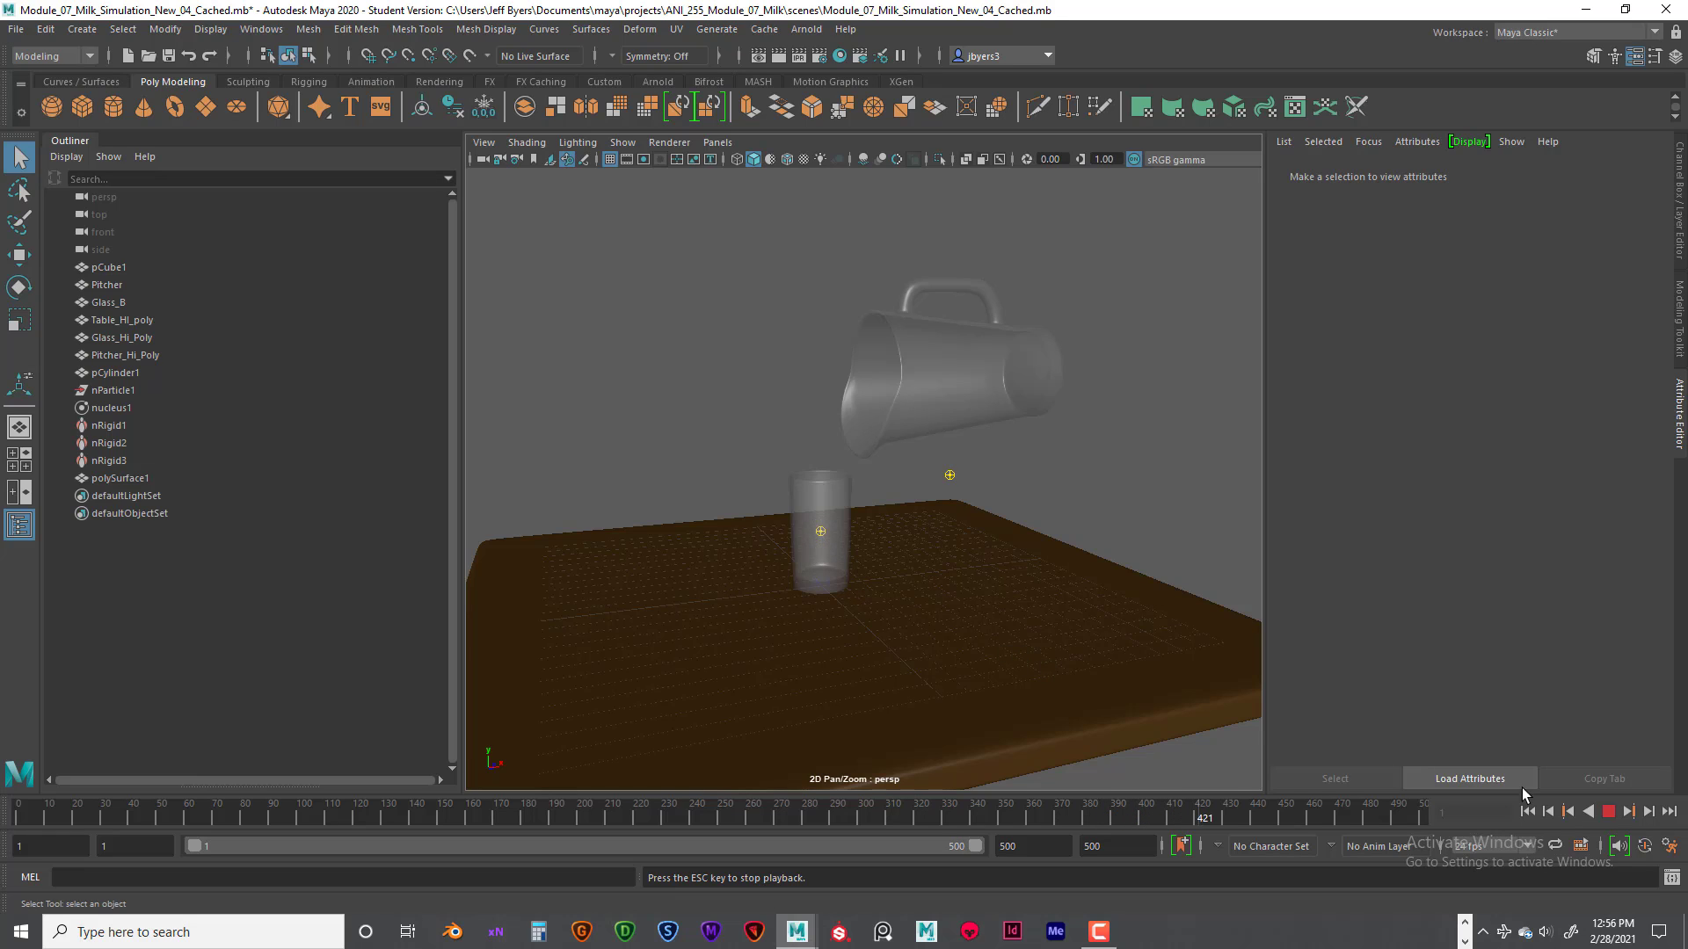
{"action": "left_click", "coordinate": [1608, 812]}
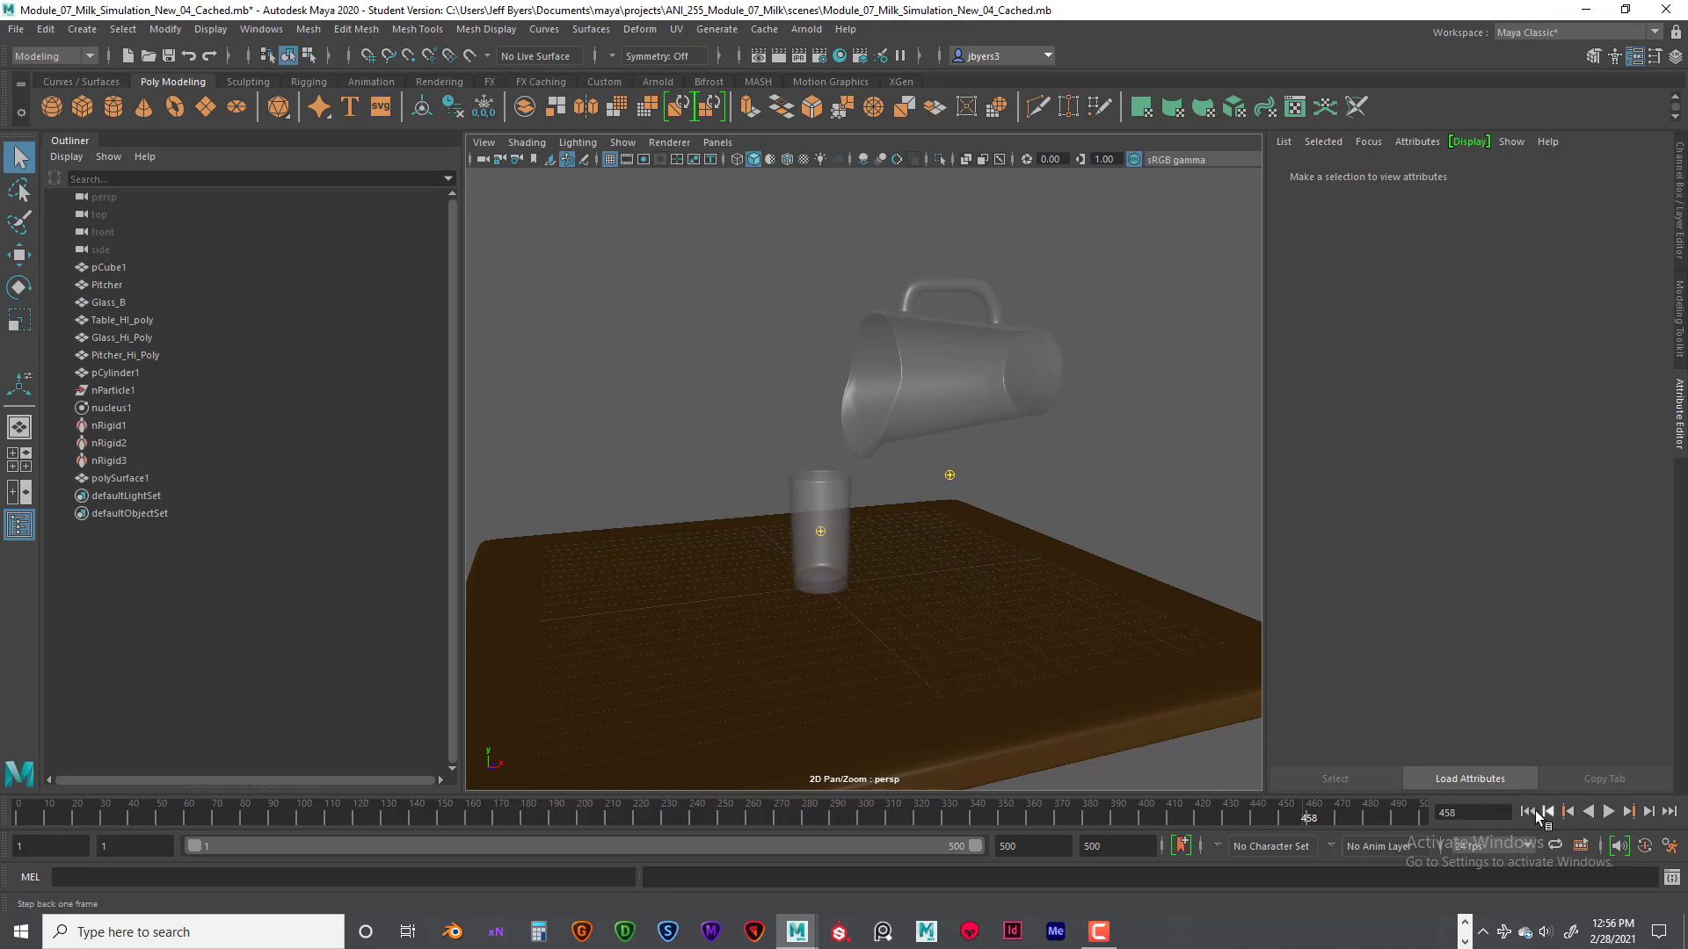
{"action": "left_click", "coordinate": [1528, 810]}
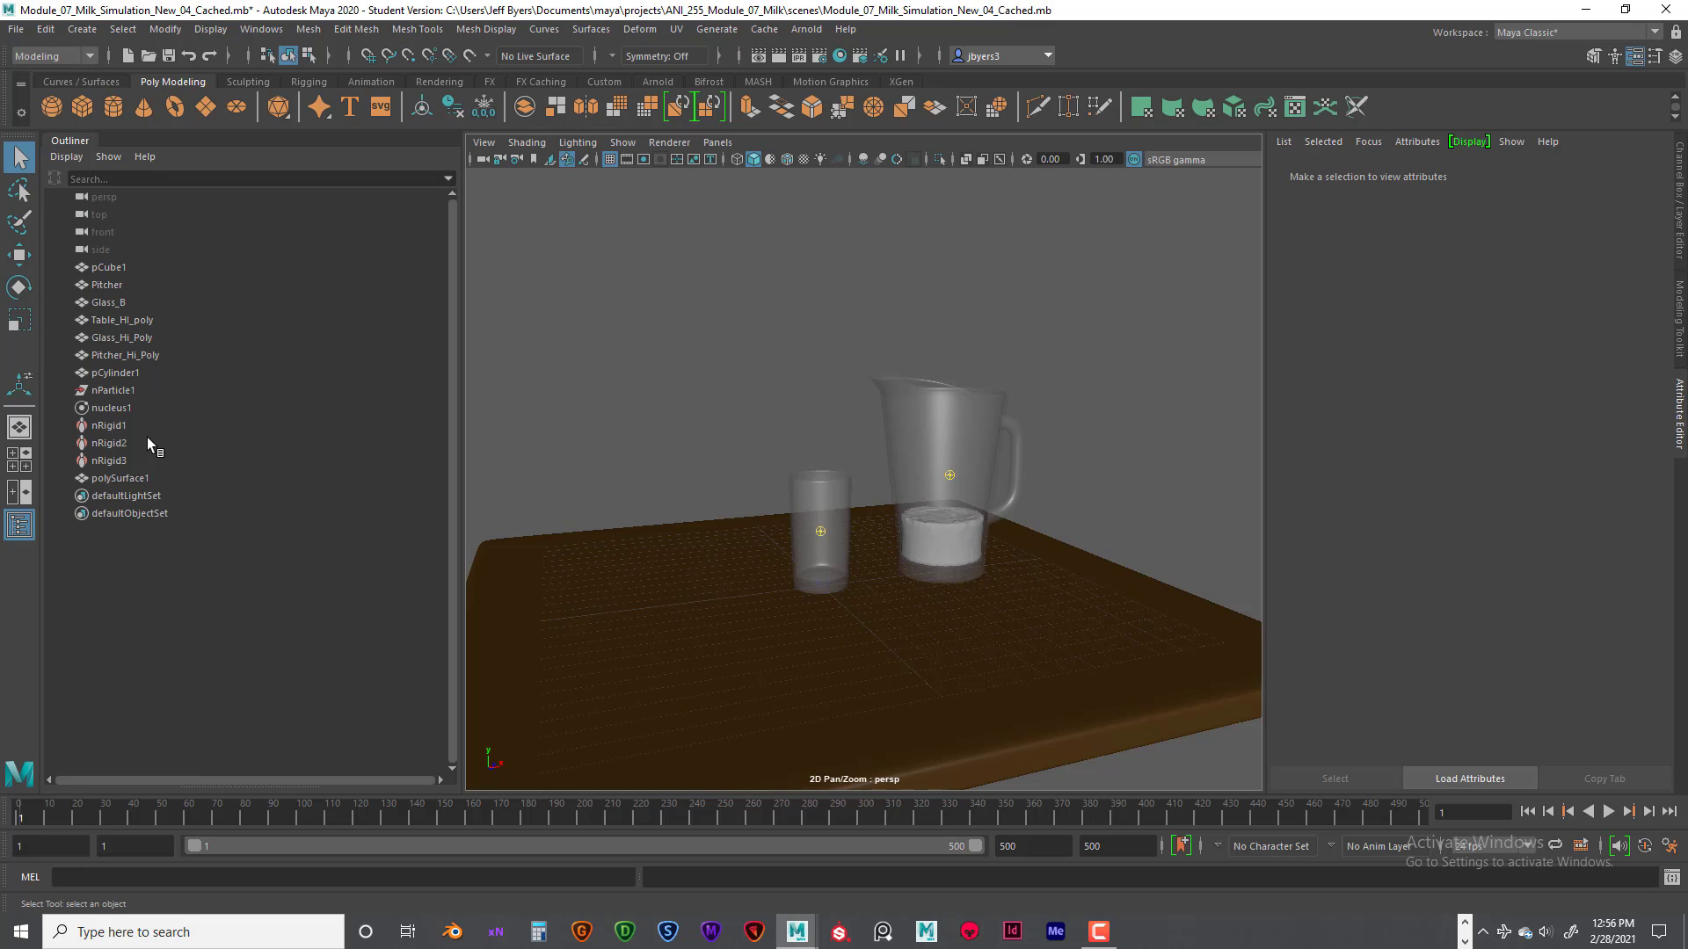
- Set Max Triangle Resolution to 500 for nParticle1 and play the simulation to frame 443
{"action": "left_click", "coordinate": [104, 390]}
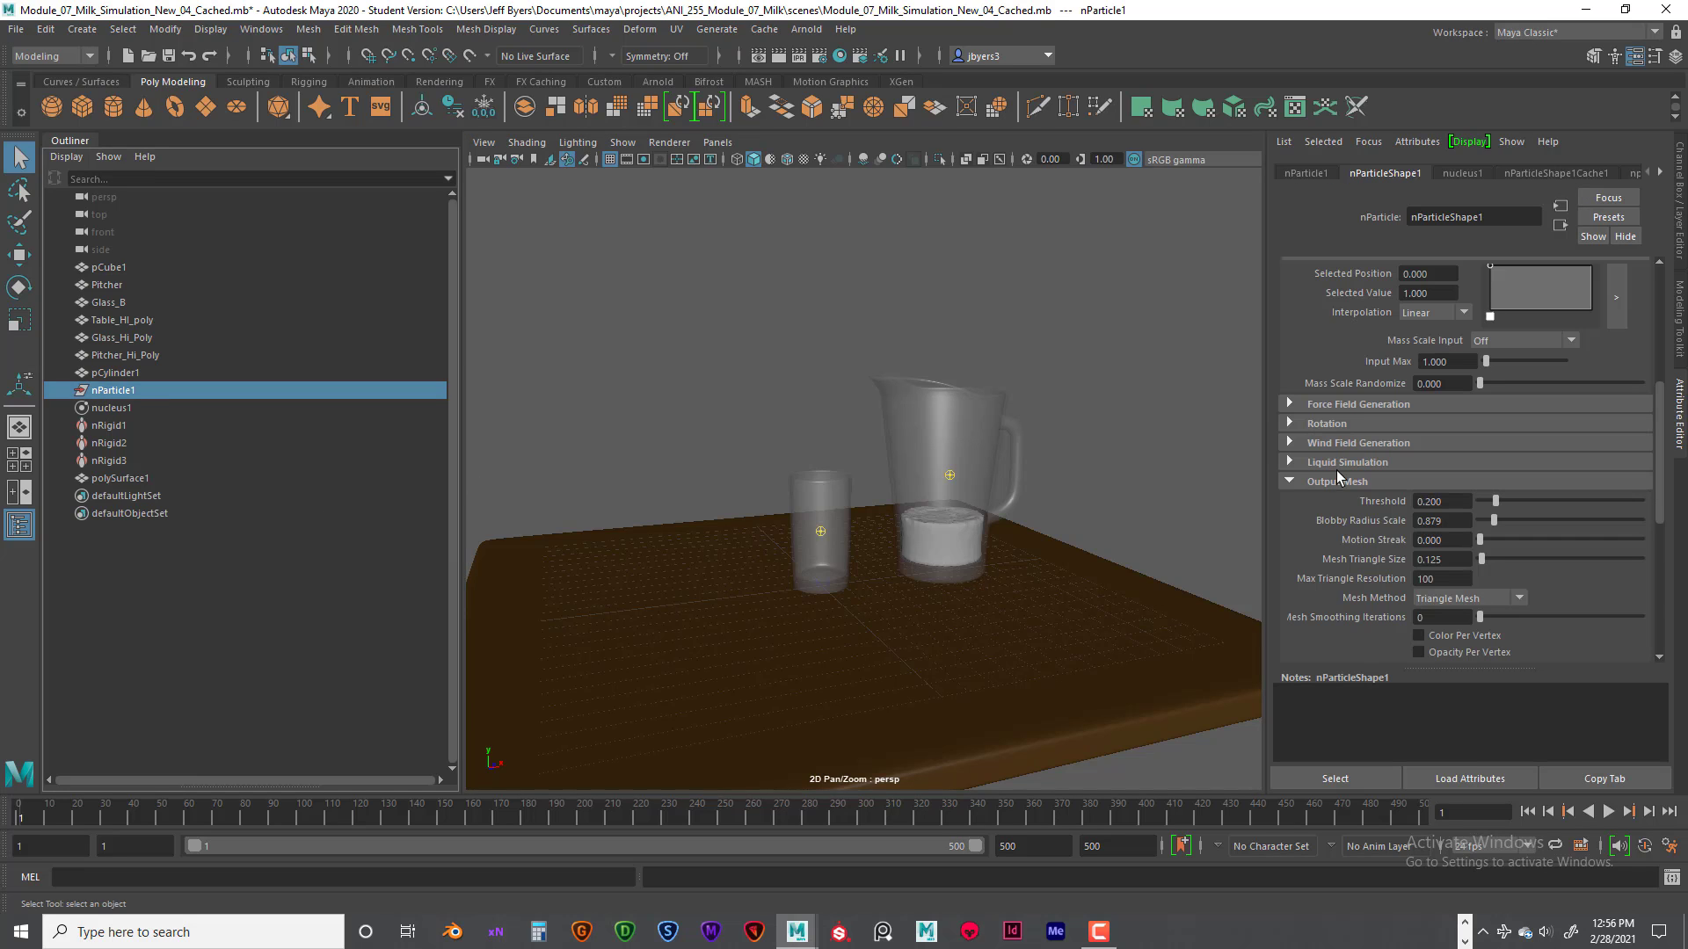
{"action": "left_click", "coordinate": [1450, 502]}
{"action": "double_click", "coordinate": [1406, 578]}
{"action": "type", "text": "500"}
{"action": "key", "text": "Return"}
{"action": "left_click", "coordinate": [1608, 811]}
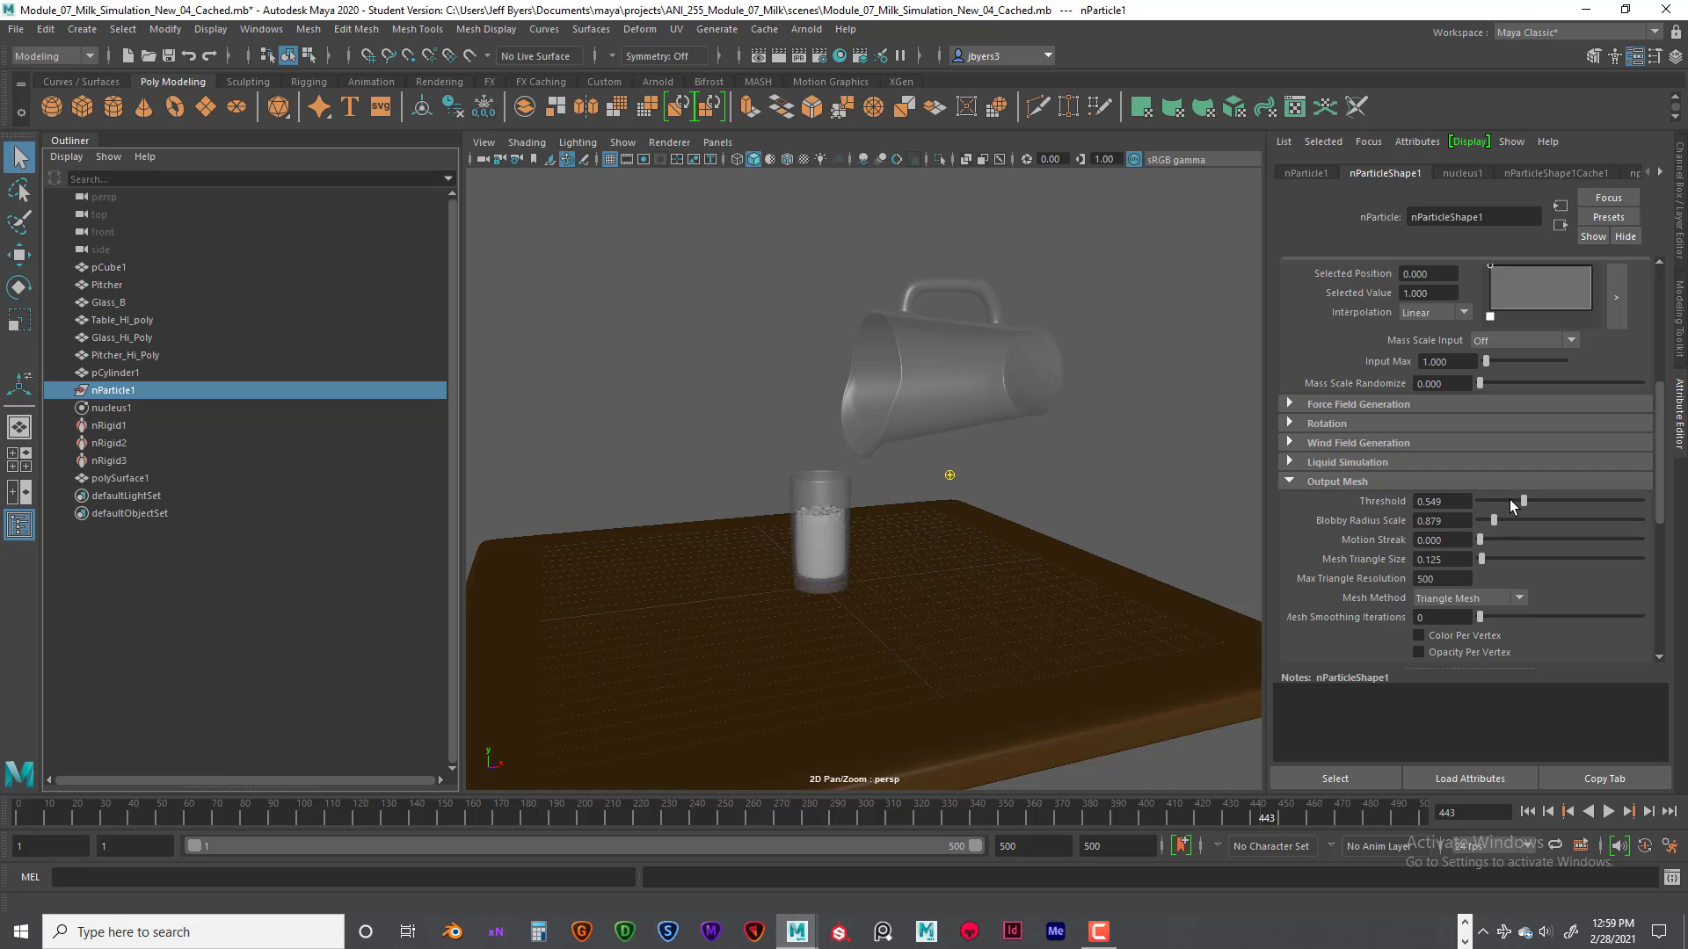
- Try output mesh Threshold values of about 0.154 and 0.200 on the pouring milk
{"action": "left_click", "coordinate": [1504, 499]}
{"action": "left_click_drag", "start_coordinate": [1501, 499], "coordinate": [1490, 498]}
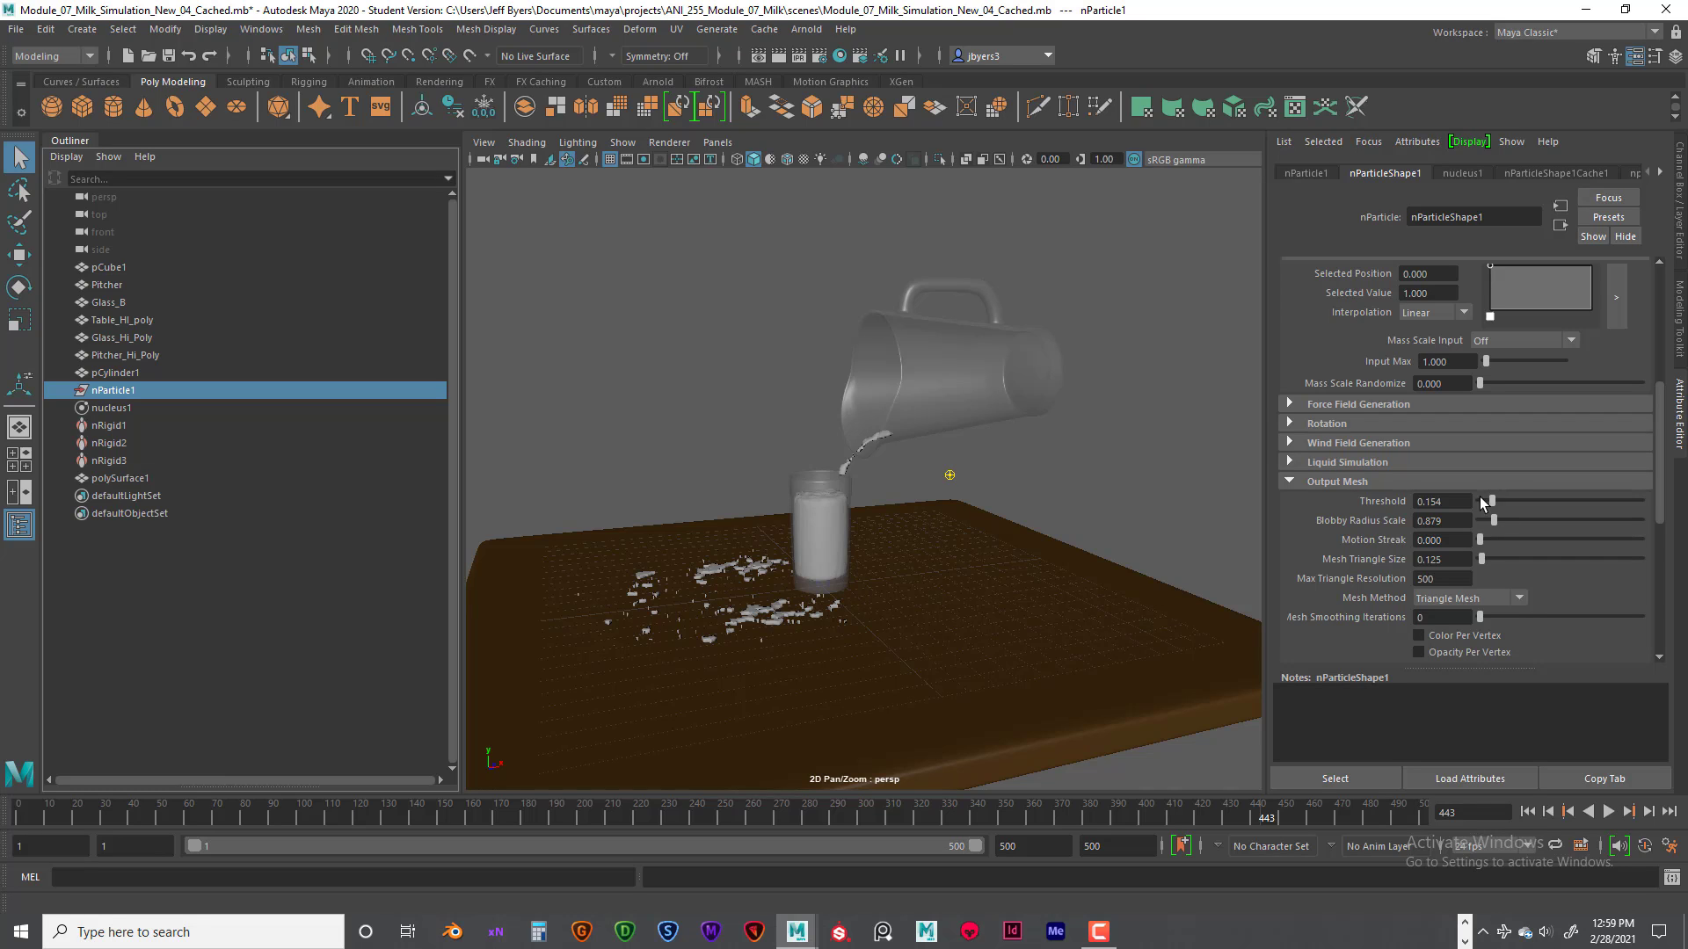
{"action": "left_click", "coordinate": [1431, 503]}
{"action": "left_click_drag", "start_coordinate": [1430, 503], "coordinate": [1428, 504]}
{"action": "left_click", "coordinate": [1443, 501]}
{"action": "left_click_drag", "start_coordinate": [1431, 501], "coordinate": [1442, 501]}
{"action": "type", "text": "50"}
{"action": "key", "text": "Return"}
{"action": "left_click_drag", "start_coordinate": [1447, 501], "coordinate": [1428, 501]}
{"action": "type", "text": "200"}
{"action": "key", "text": "Return"}
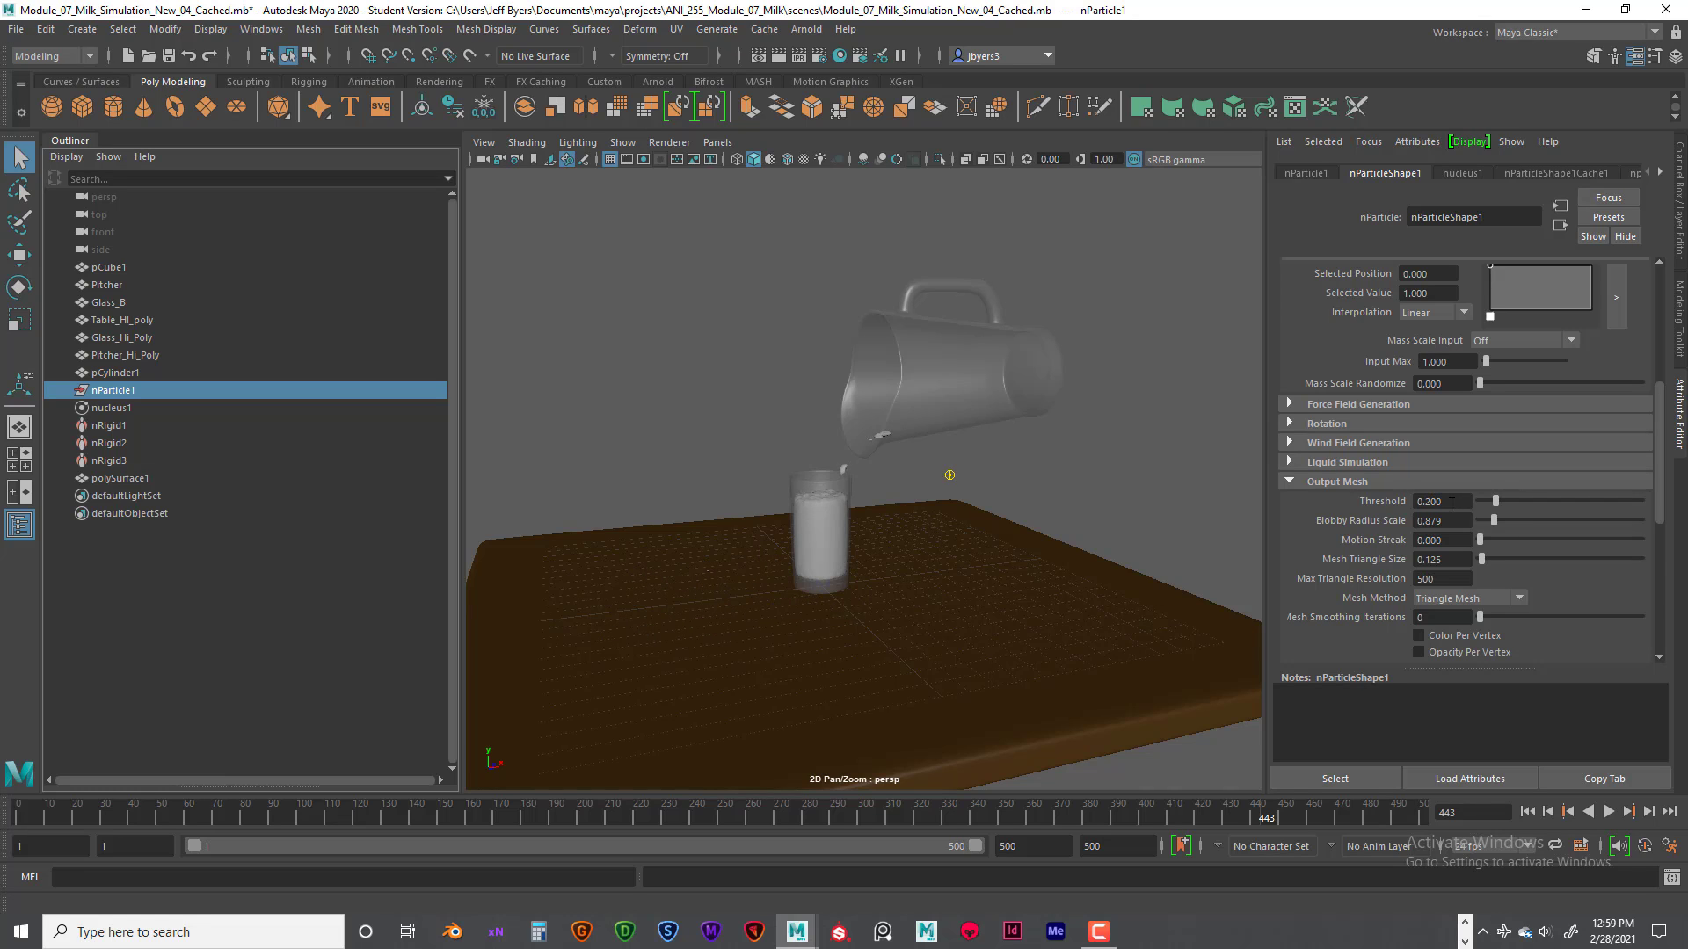
- Set the output mesh Threshold of nParticle1 to 0.125
{"action": "double_click", "coordinate": [1447, 501]}
{"action": "left_click_drag", "start_coordinate": [1446, 501], "coordinate": [1428, 500]}
{"action": "left_click", "coordinate": [1441, 501]}
{"action": "type", "text": "125"}
{"action": "key", "text": "Return"}
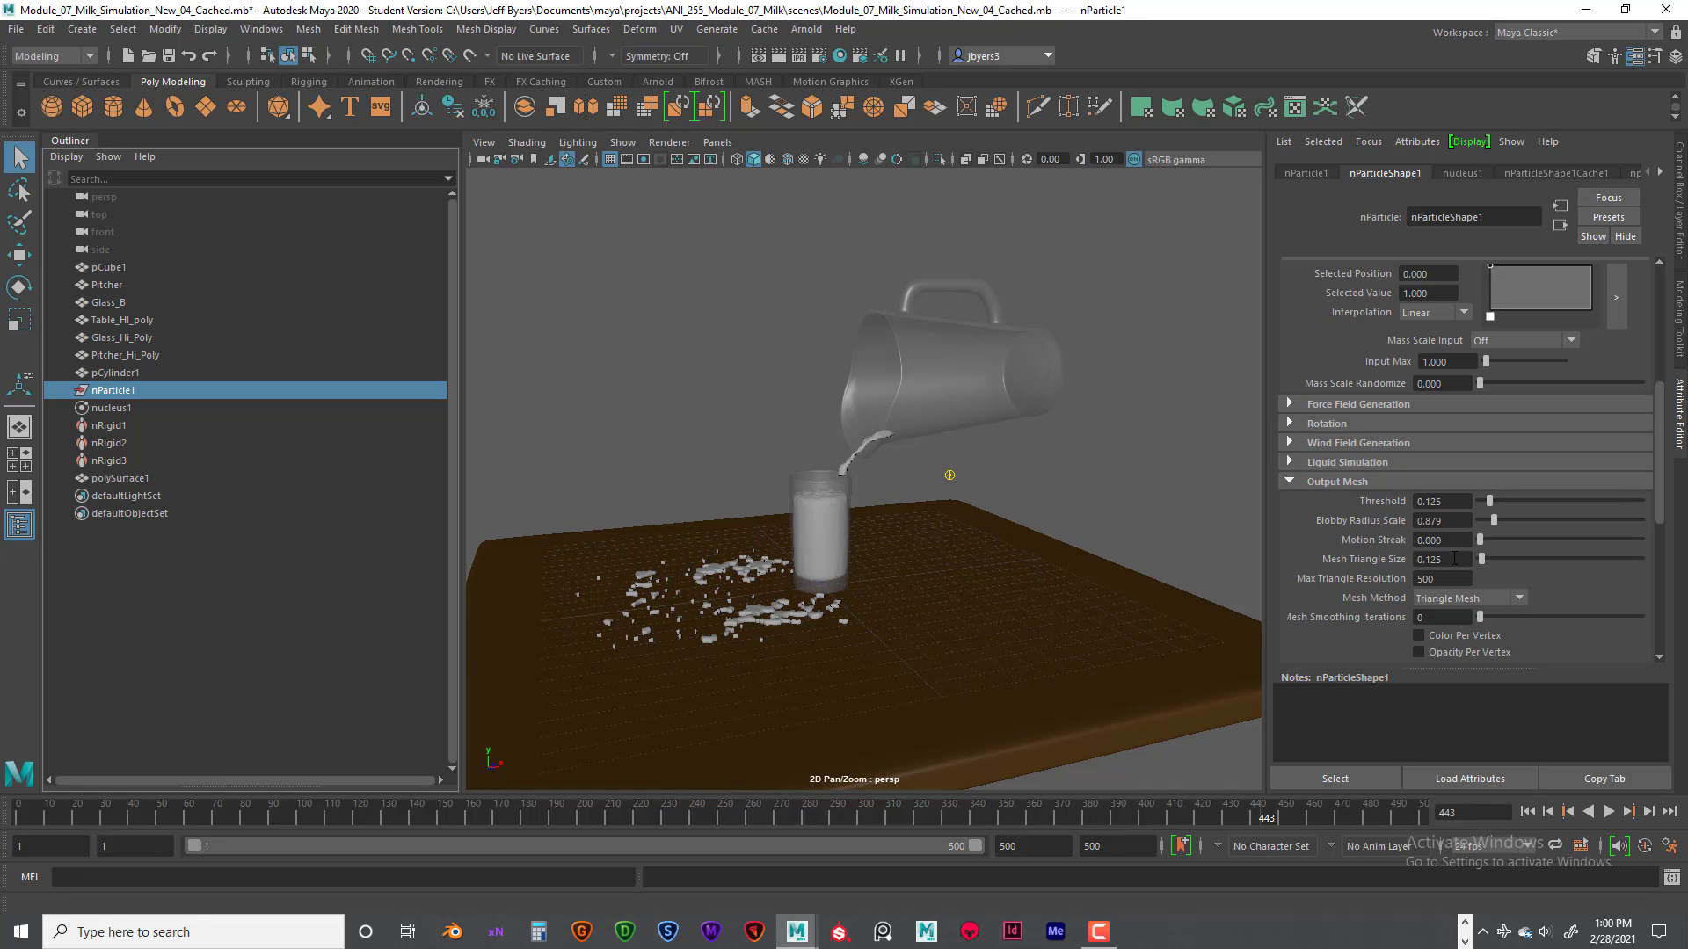
- Return to frame 1, try another output Mesh Method, restore Triangle Mesh, and play the simulation to frame 366
{"action": "left_click", "coordinate": [1436, 578]}
{"action": "left_click", "coordinate": [1529, 812]}
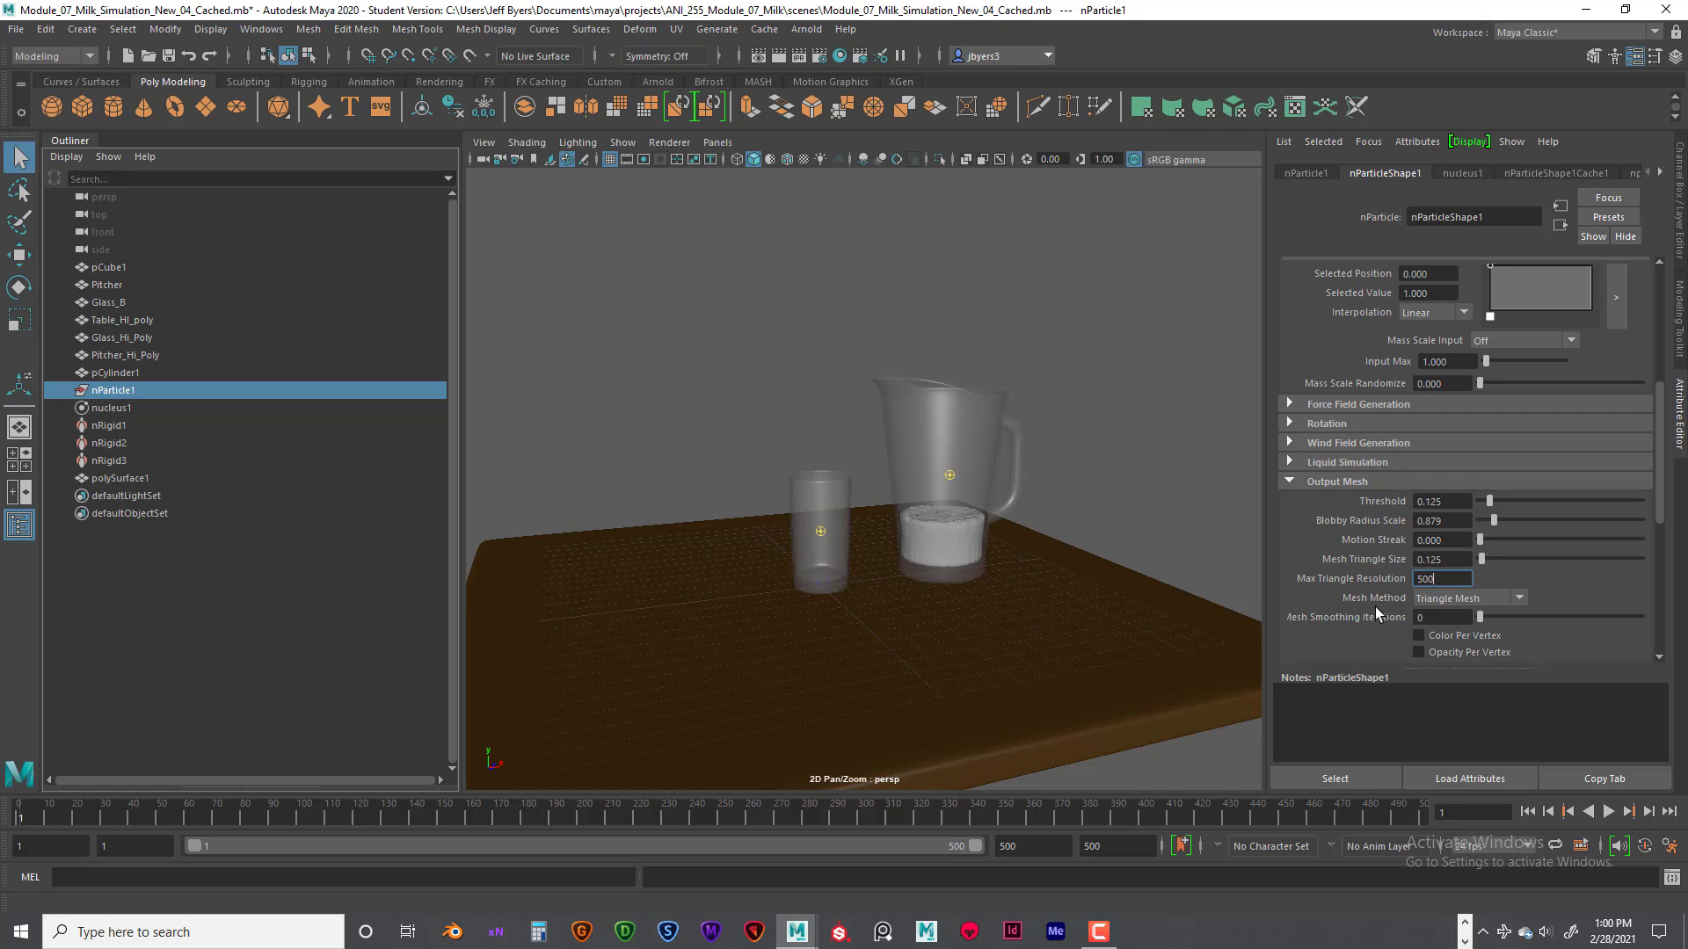
{"action": "left_click", "coordinate": [1519, 596]}
{"action": "left_click", "coordinate": [1489, 668]}
{"action": "left_click", "coordinate": [1520, 597]}
{"action": "left_click", "coordinate": [1469, 613]}
{"action": "left_click", "coordinate": [1609, 813]}
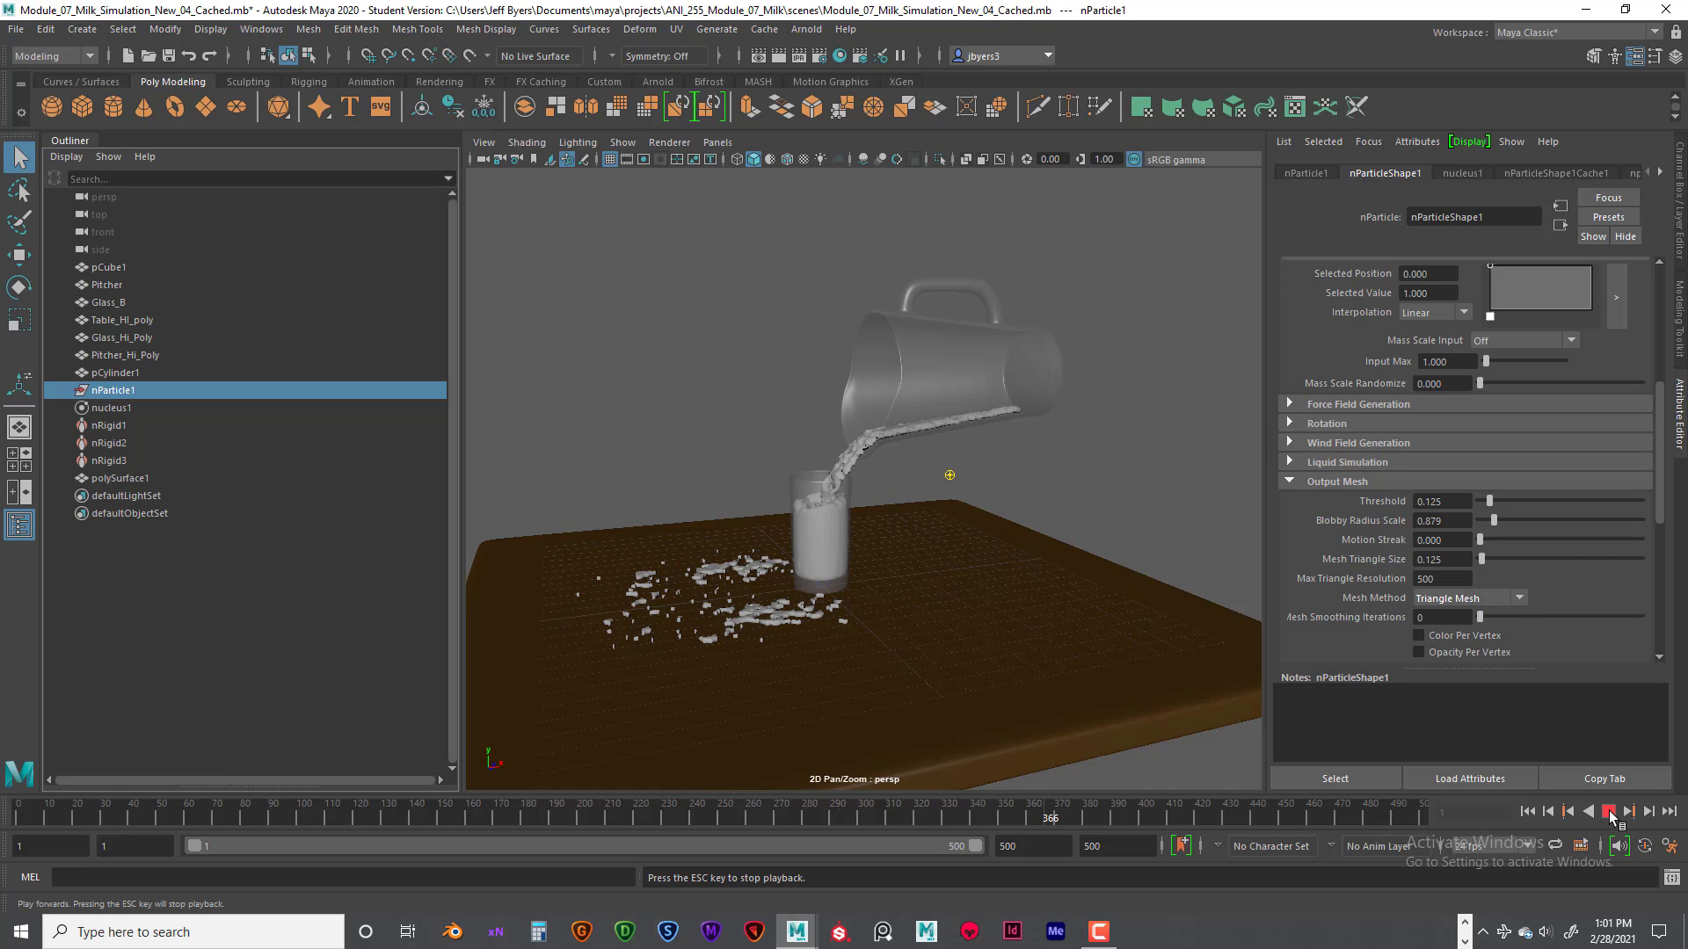
{"action": "left_click", "coordinate": [1608, 812]}
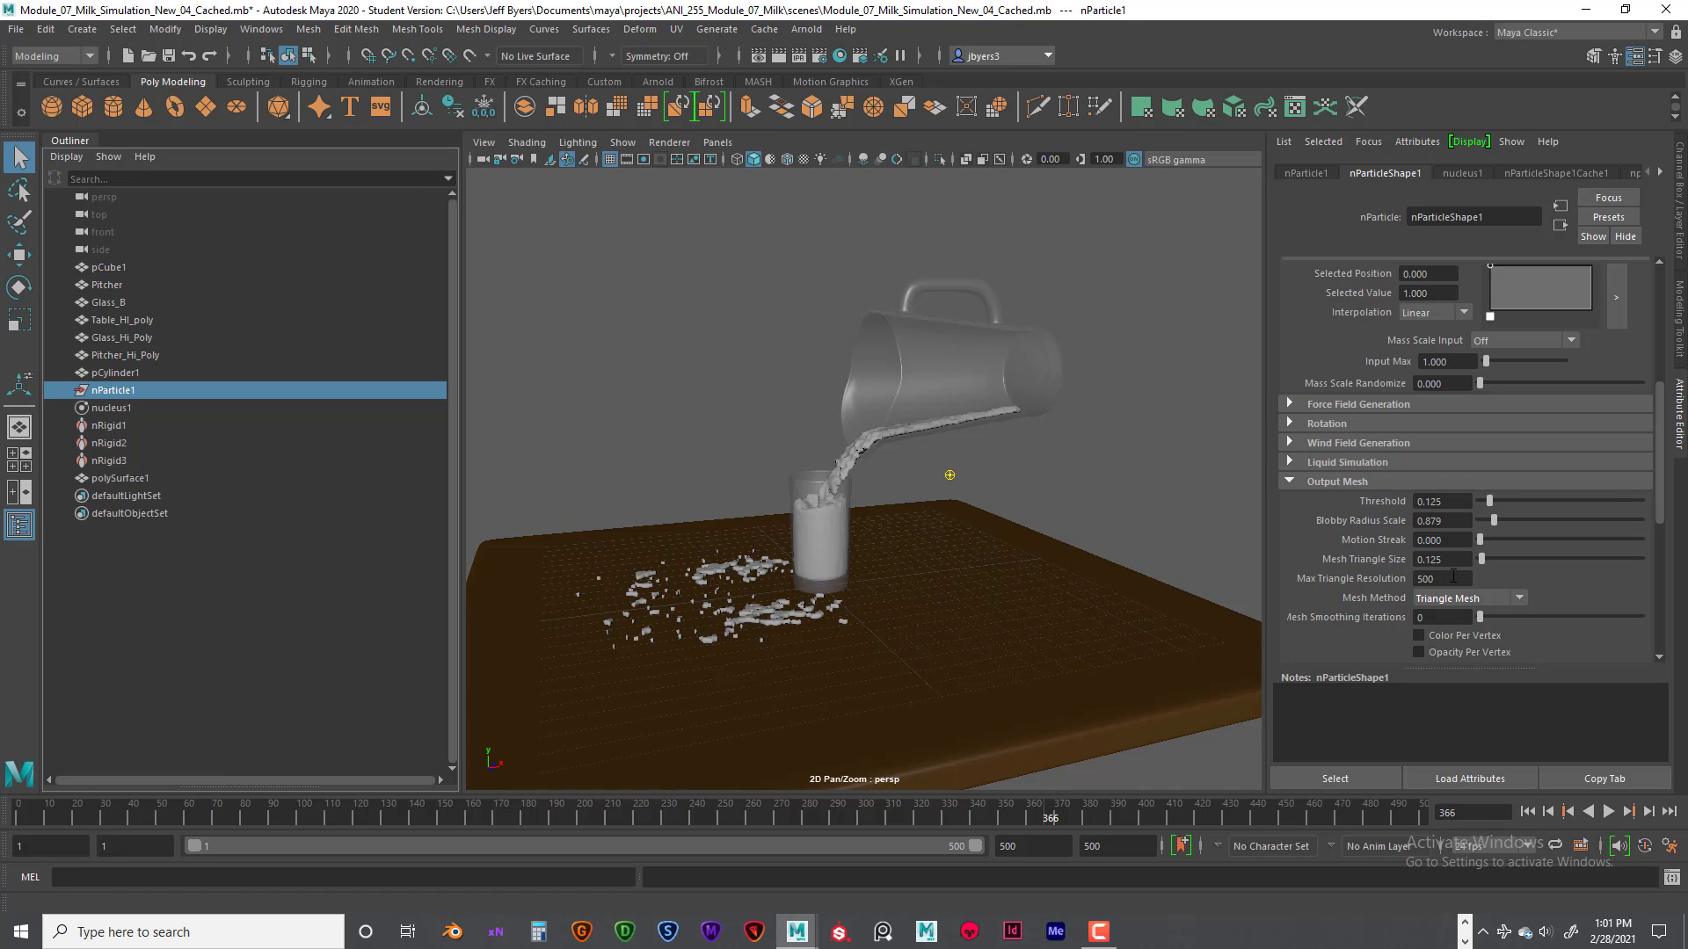
{"action": "left_click_drag", "start_coordinate": [1452, 579], "coordinate": [1419, 578]}
{"action": "type", "text": "1"}
{"action": "left_click_drag", "start_coordinate": [1438, 580], "coordinate": [1418, 577]}
{"action": "type", "text": "3"}
{"action": "key", "text": "Return"}
- Save the scene under the new name Module_07_Milk_Simulation_New_05_MeshUp.mb, accepting the student version notice
{"action": "left_click", "coordinate": [15, 29]}
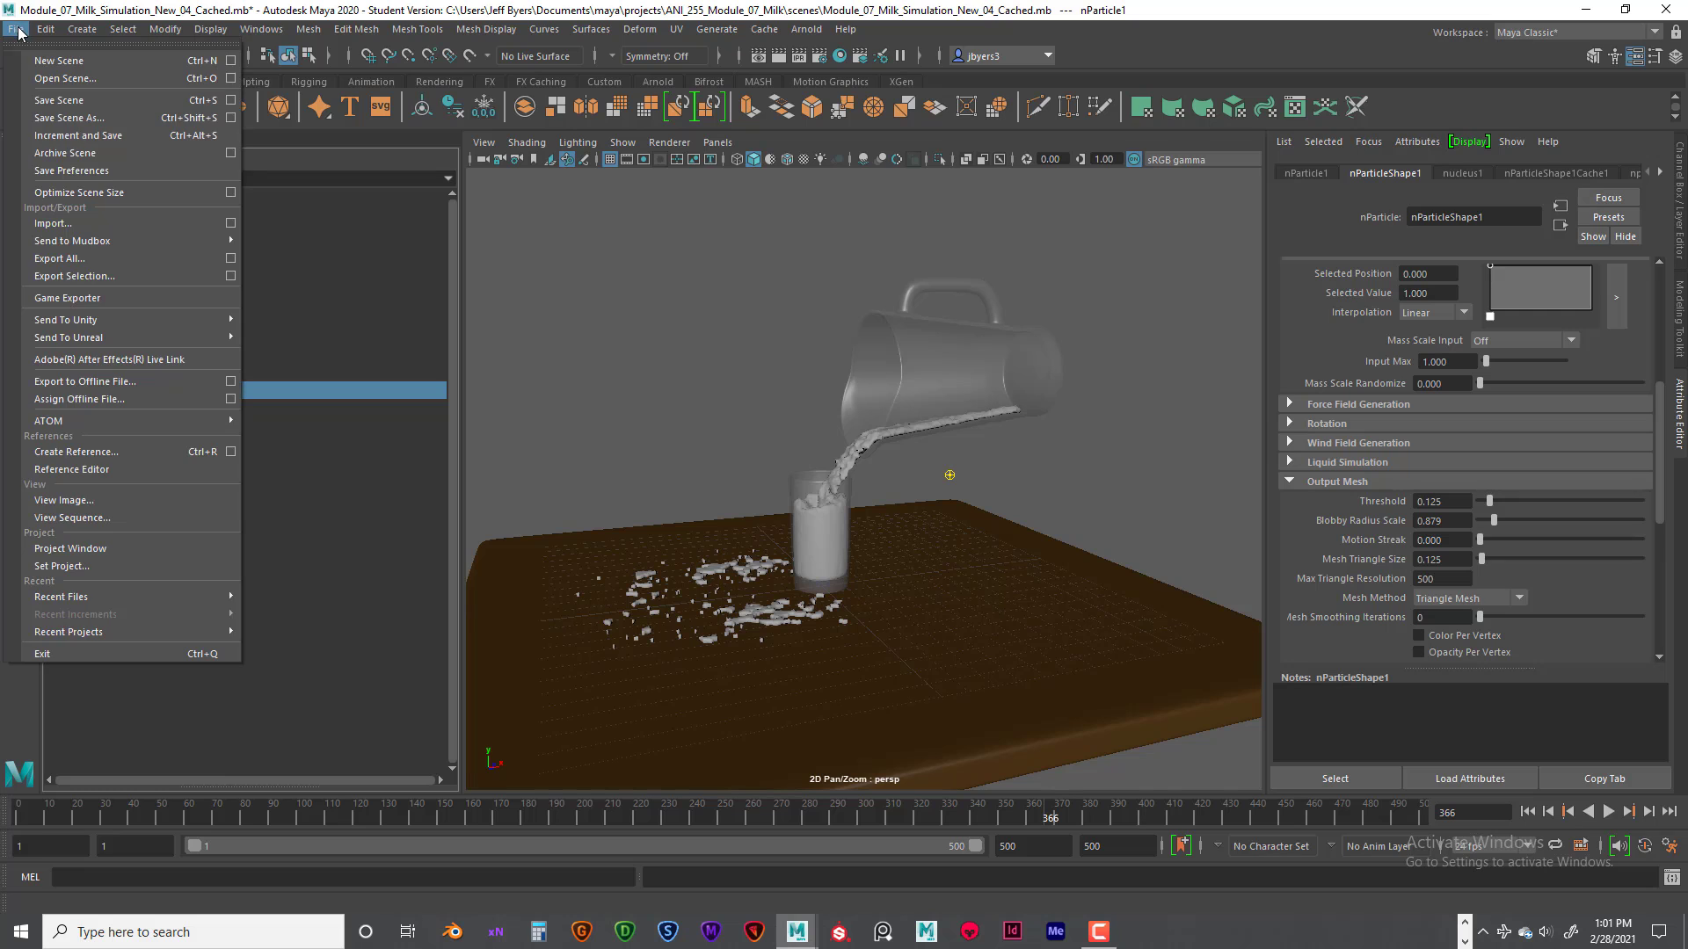
{"action": "left_click", "coordinate": [63, 118]}
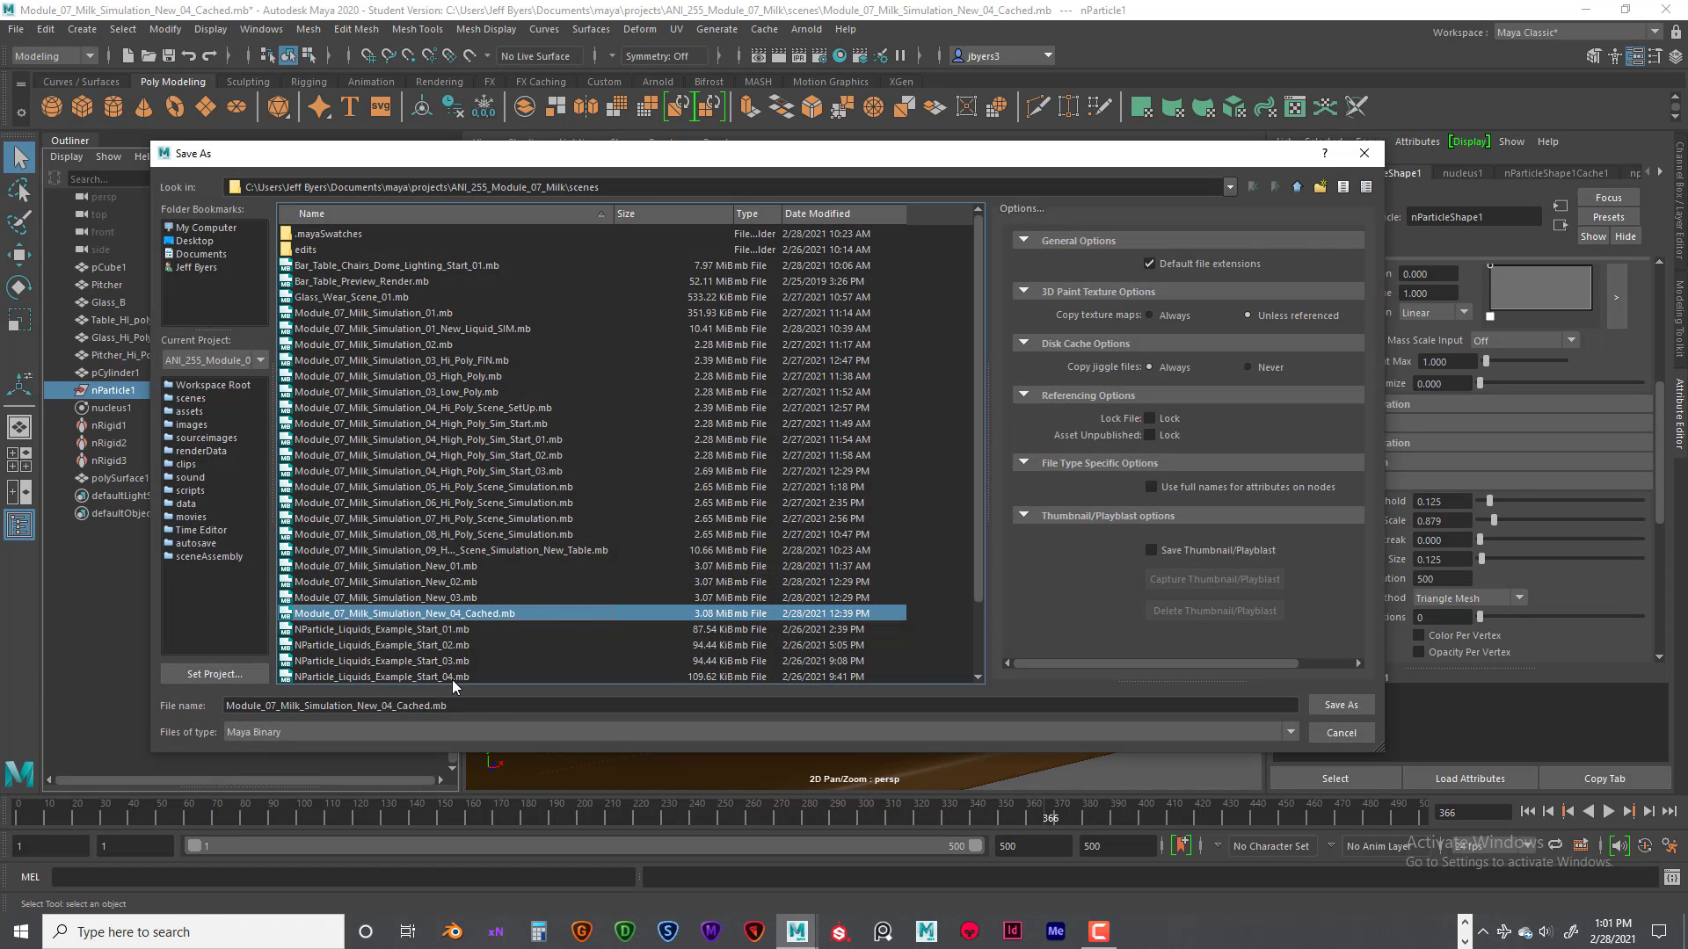
{"action": "left_click", "coordinate": [392, 706]}
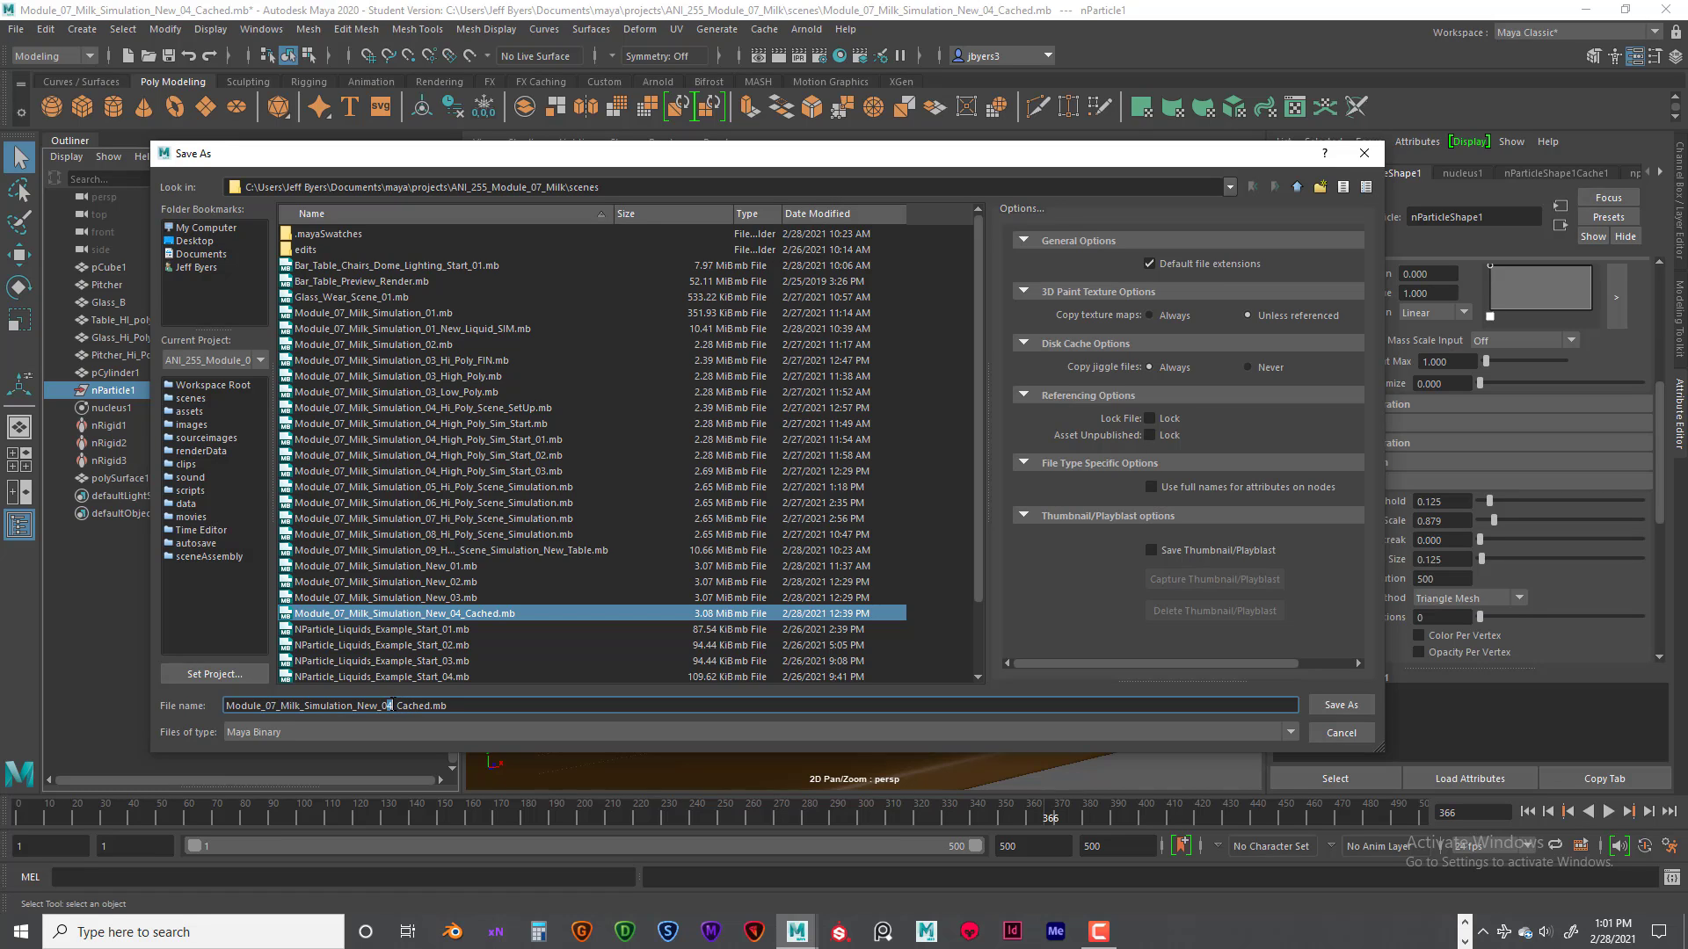
{"action": "key", "text": "BackSpace"}
{"action": "type", "text": "5"}
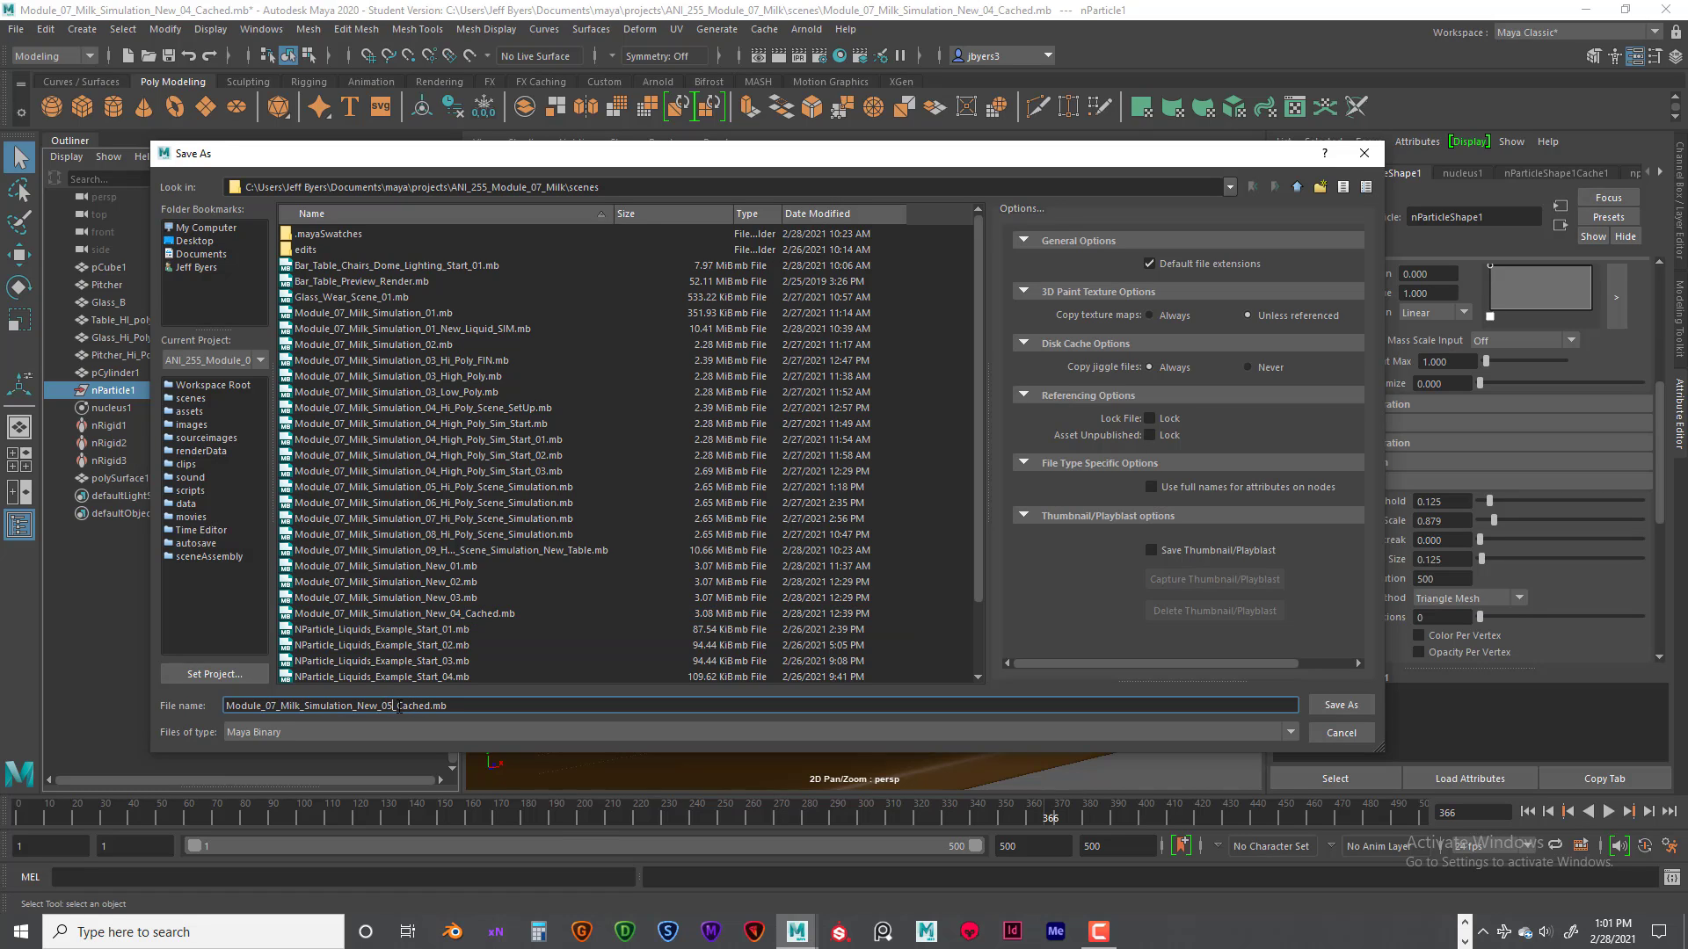
{"action": "left_click_drag", "start_coordinate": [397, 706], "coordinate": [430, 703]}
{"action": "type", "text": "MeshUp"}
{"action": "left_click", "coordinate": [1325, 705]}
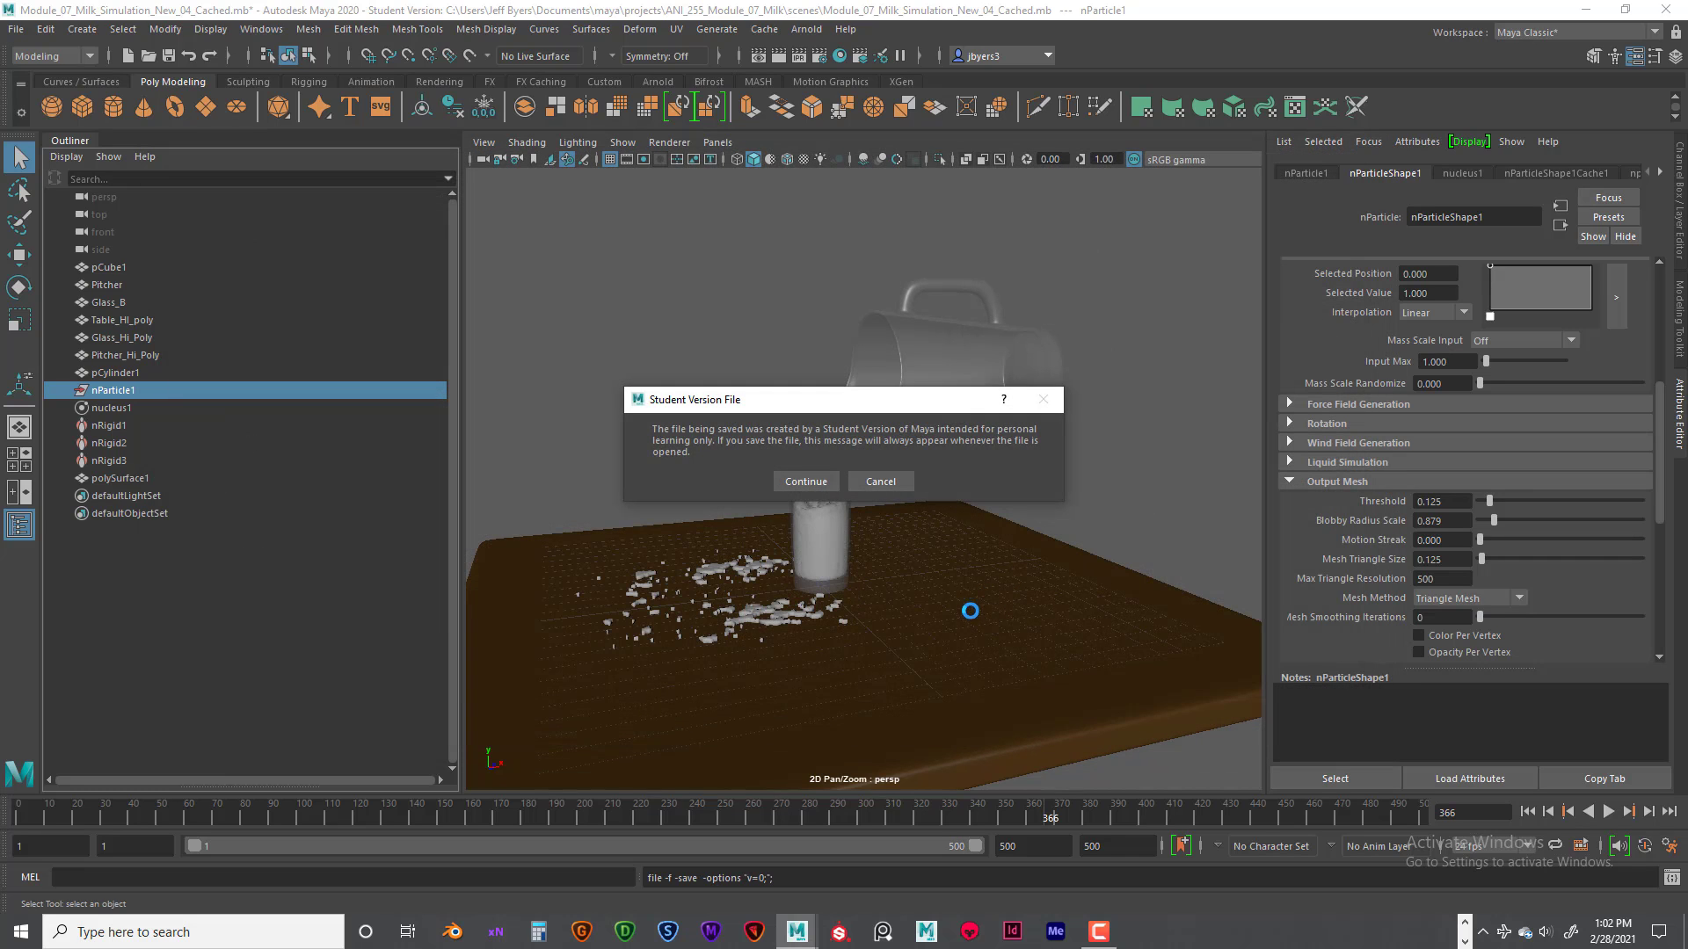
{"action": "left_click", "coordinate": [803, 482]}
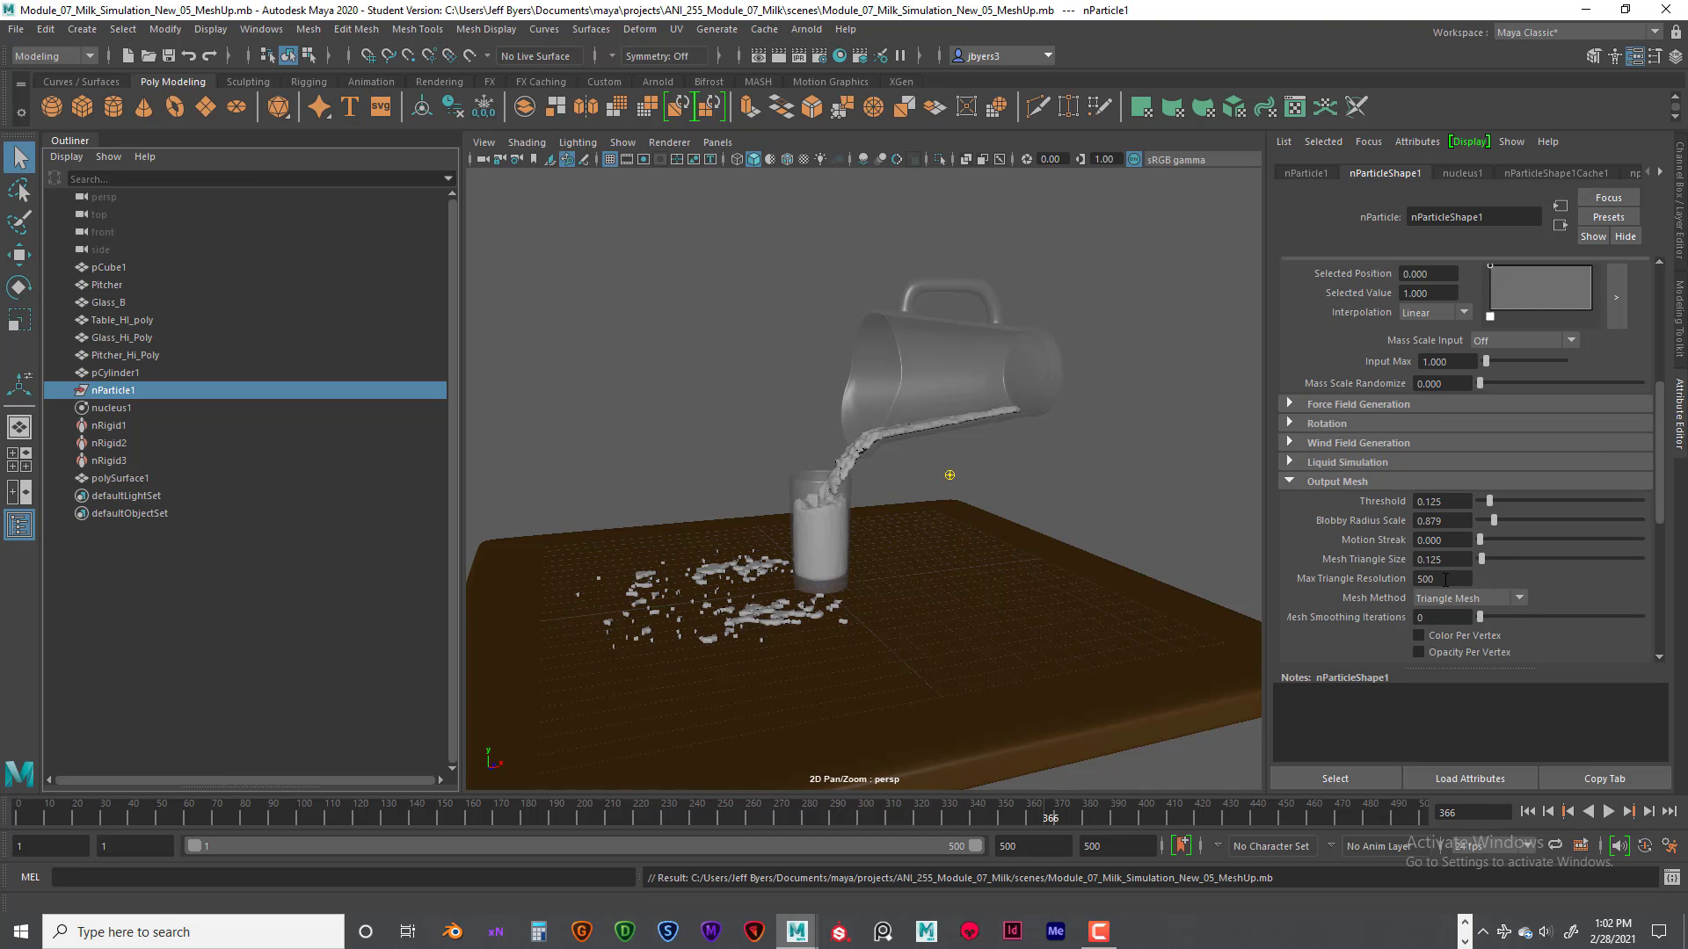
- Set Max Triangle Resolution to 1000 for nParticle1 and play the simulation from frame 1 to frame 401
{"action": "double_click", "coordinate": [1444, 580]}
{"action": "type", "text": "1000"}
{"action": "key", "text": "Return"}
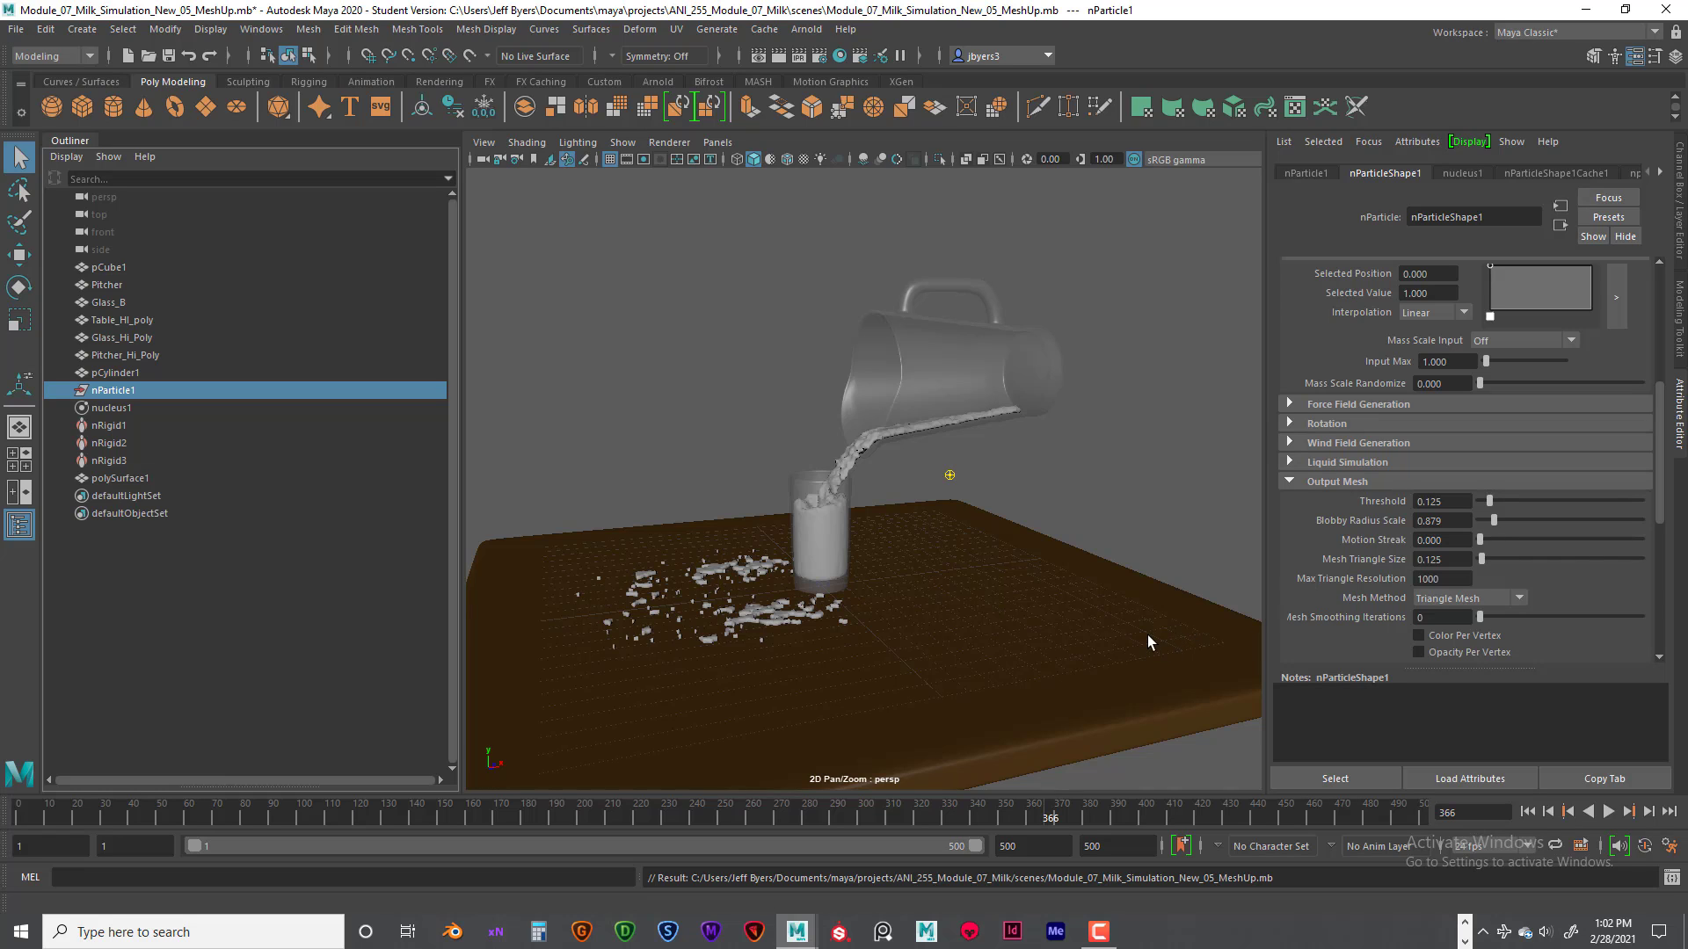
{"action": "left_click", "coordinate": [1528, 813]}
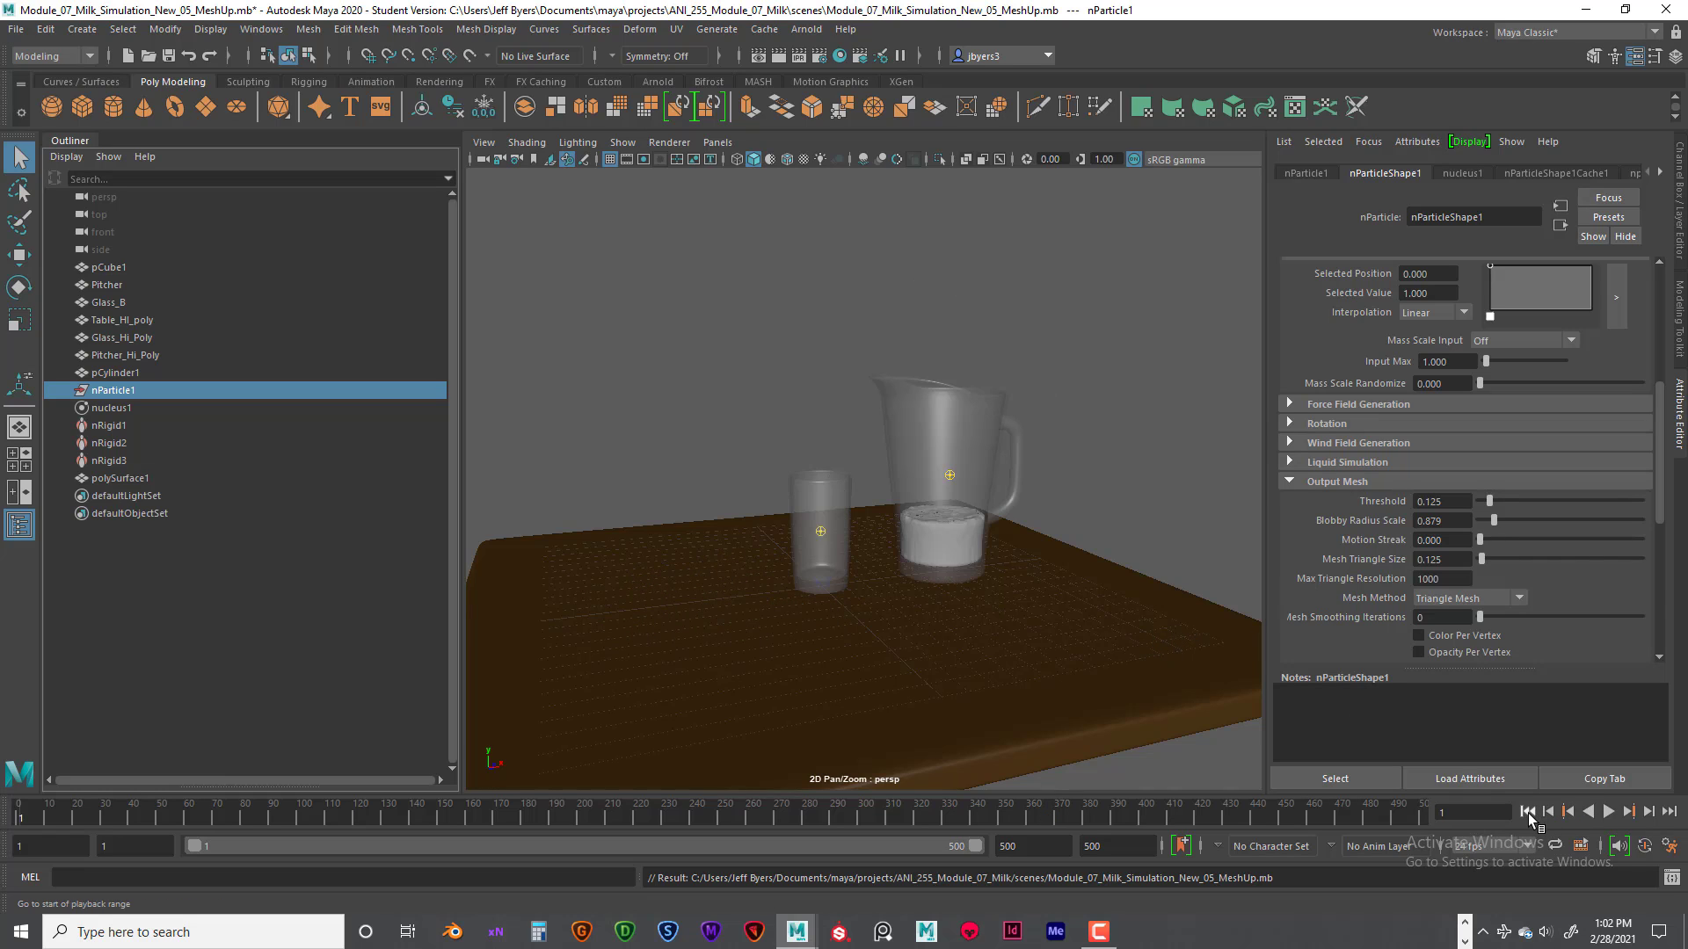
{"action": "left_click", "coordinate": [1608, 812]}
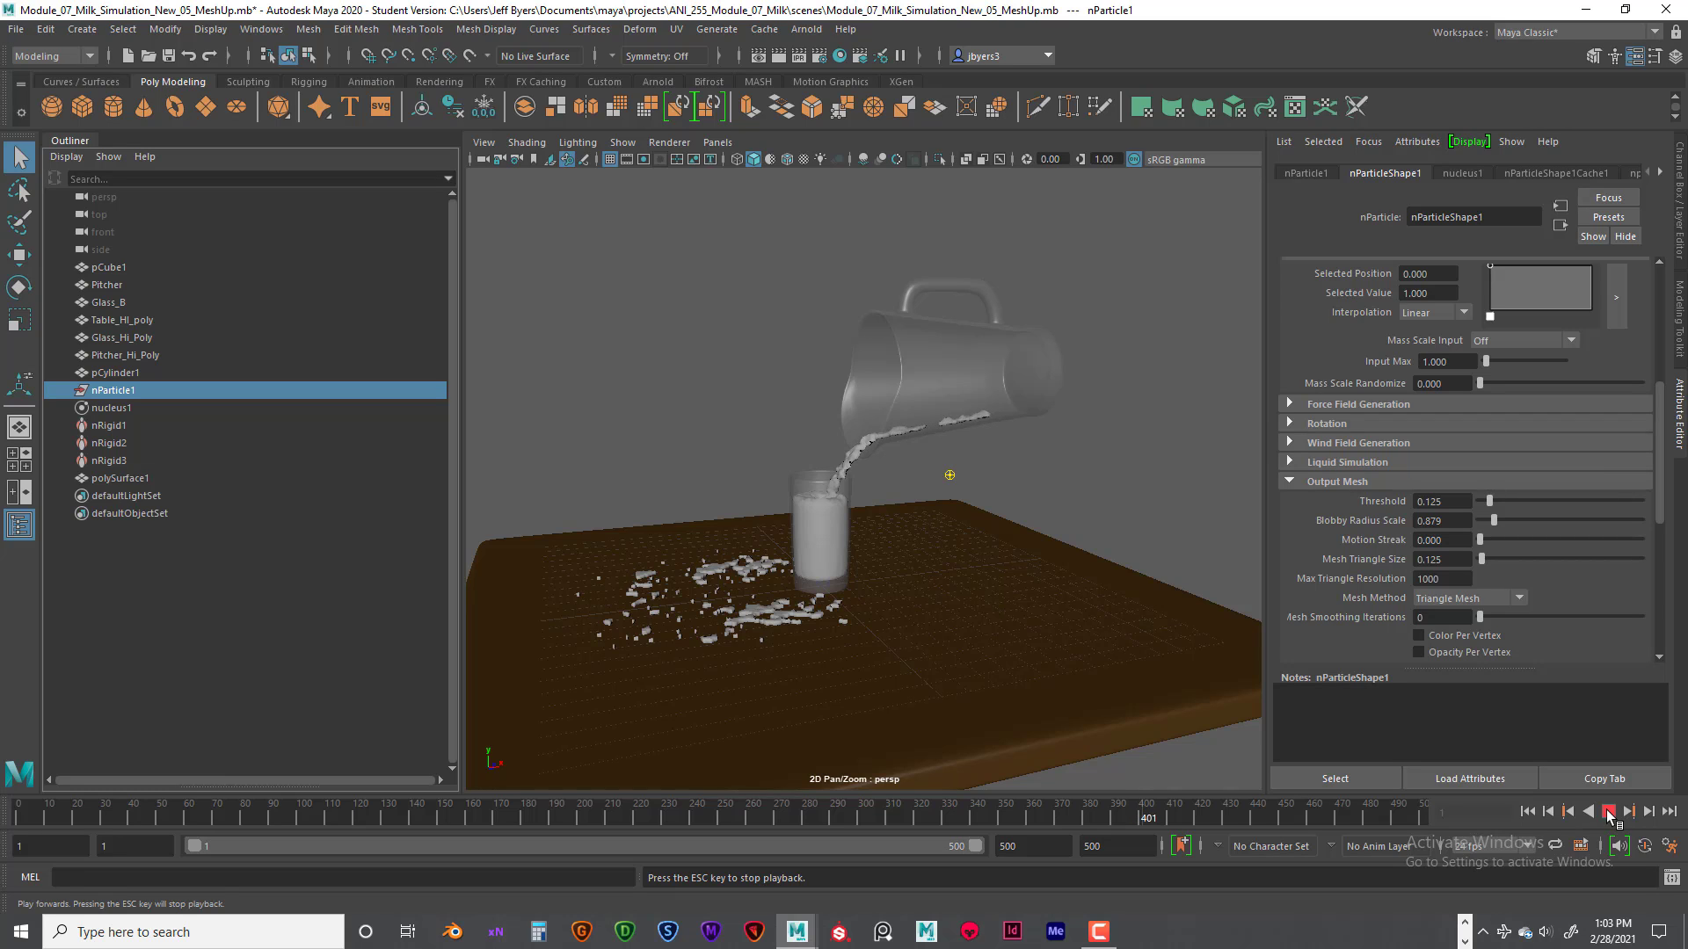
{"action": "left_click", "coordinate": [1608, 812]}
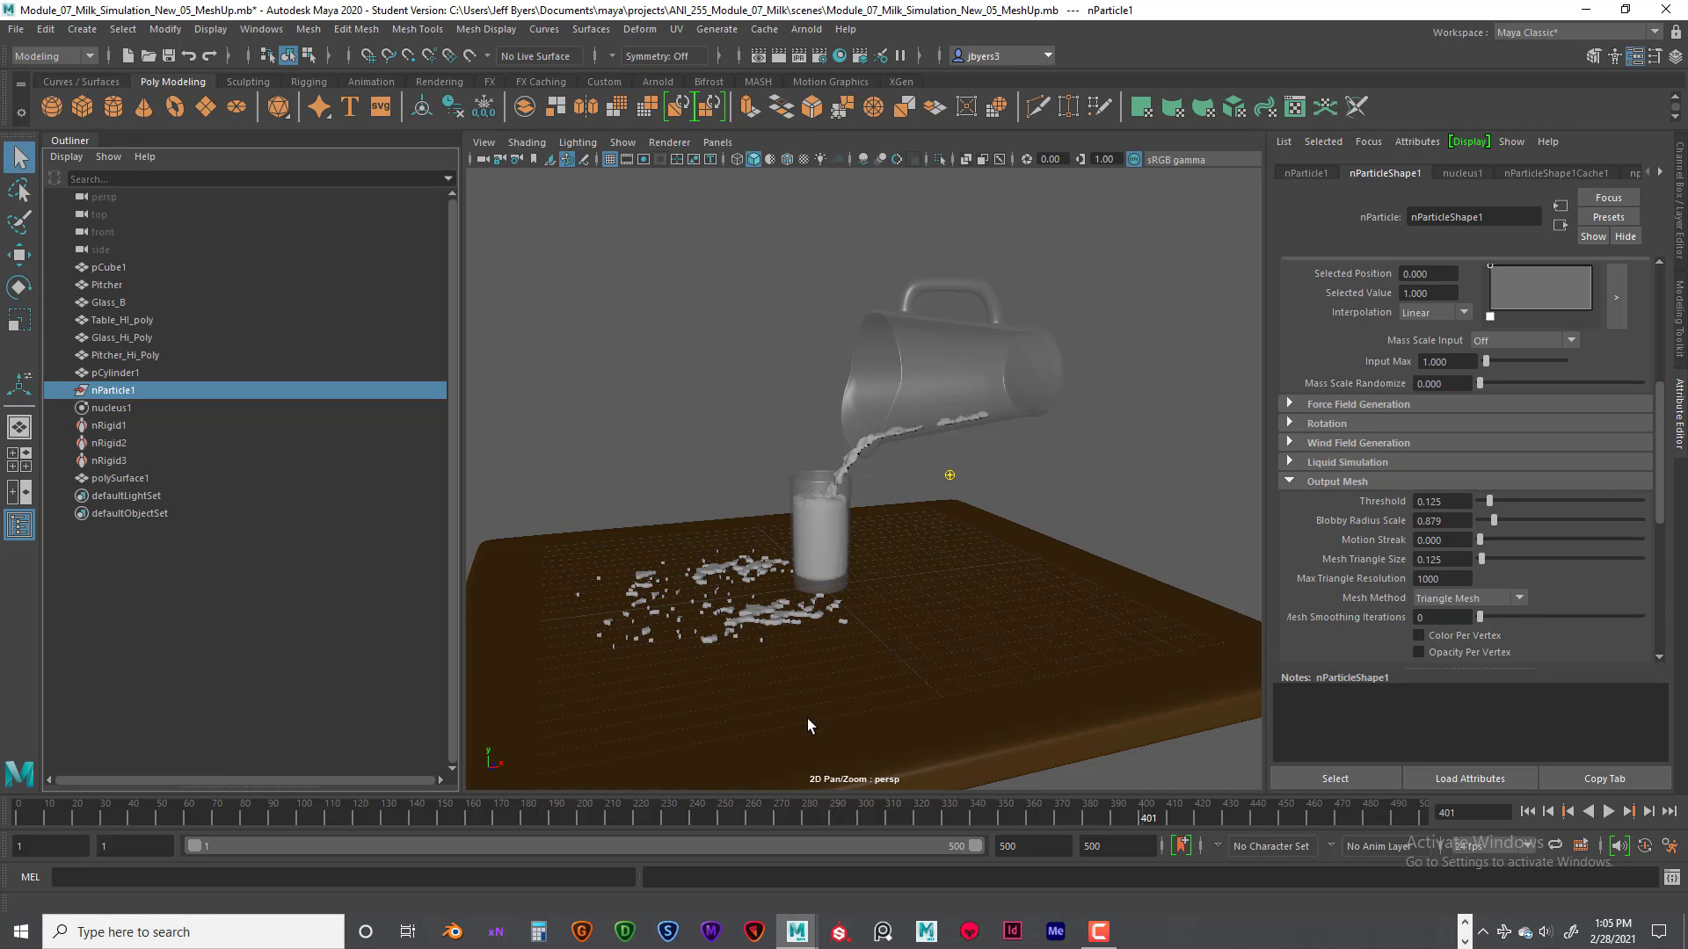
- Replay the beginning of the pouring animation from frame 1, stop it, and return to the first frame
{"action": "left_click", "coordinate": [1528, 811]}
{"action": "left_click", "coordinate": [1608, 811]}
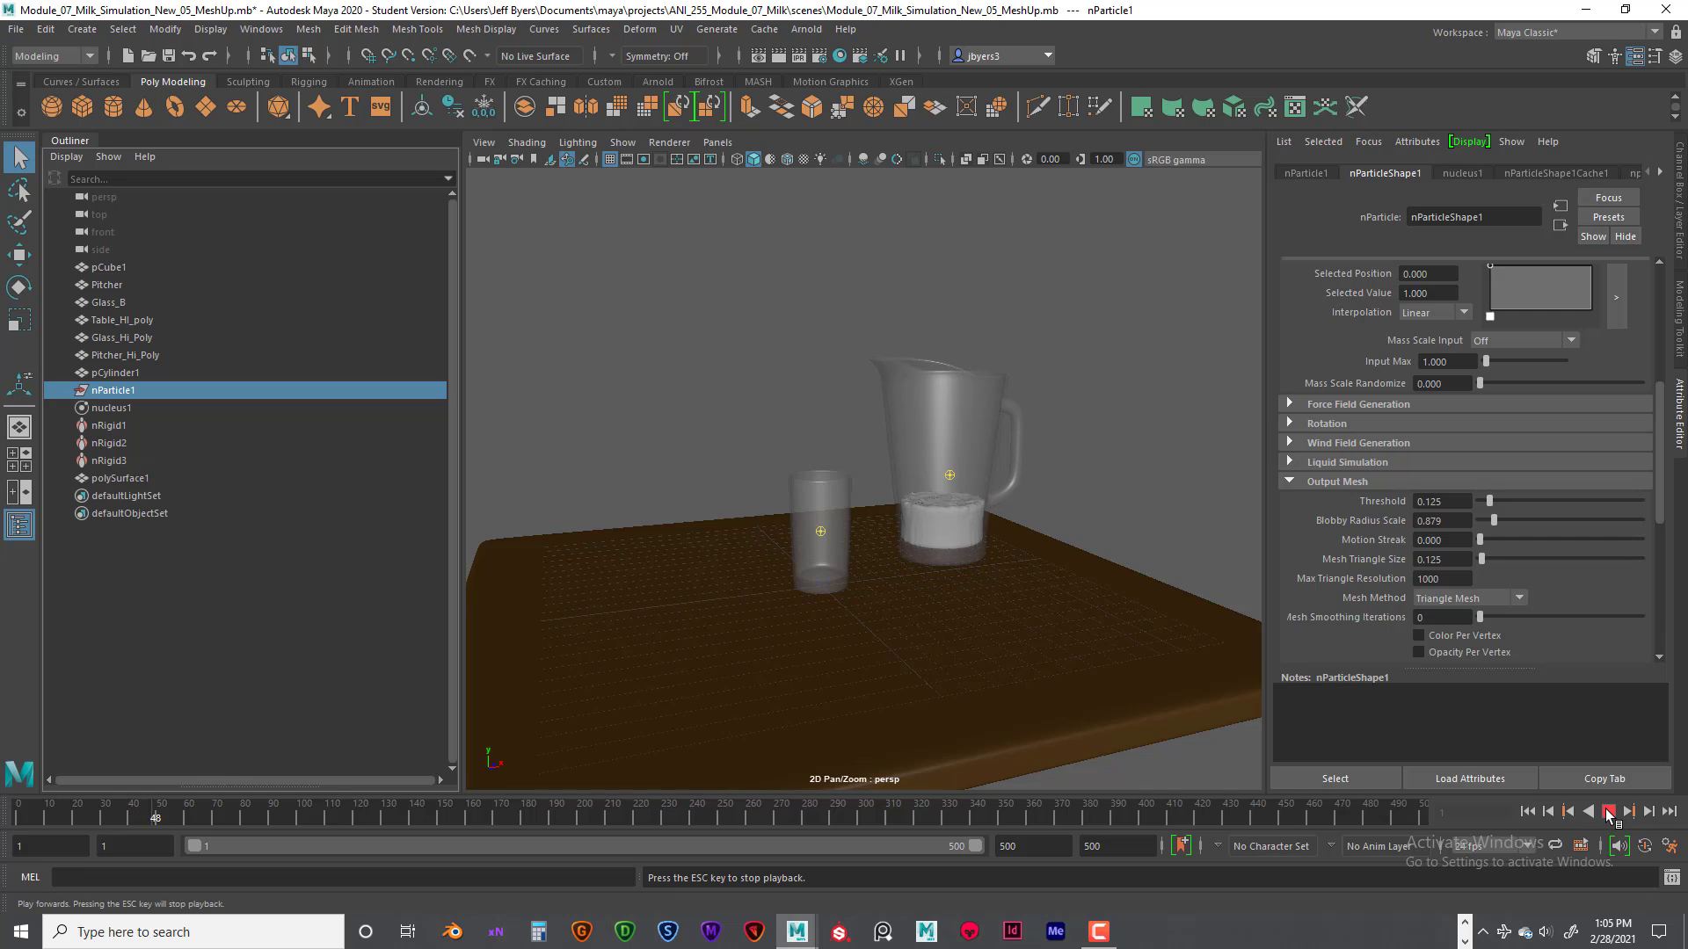
{"action": "left_click", "coordinate": [1607, 811]}
{"action": "left_click", "coordinate": [1528, 812]}
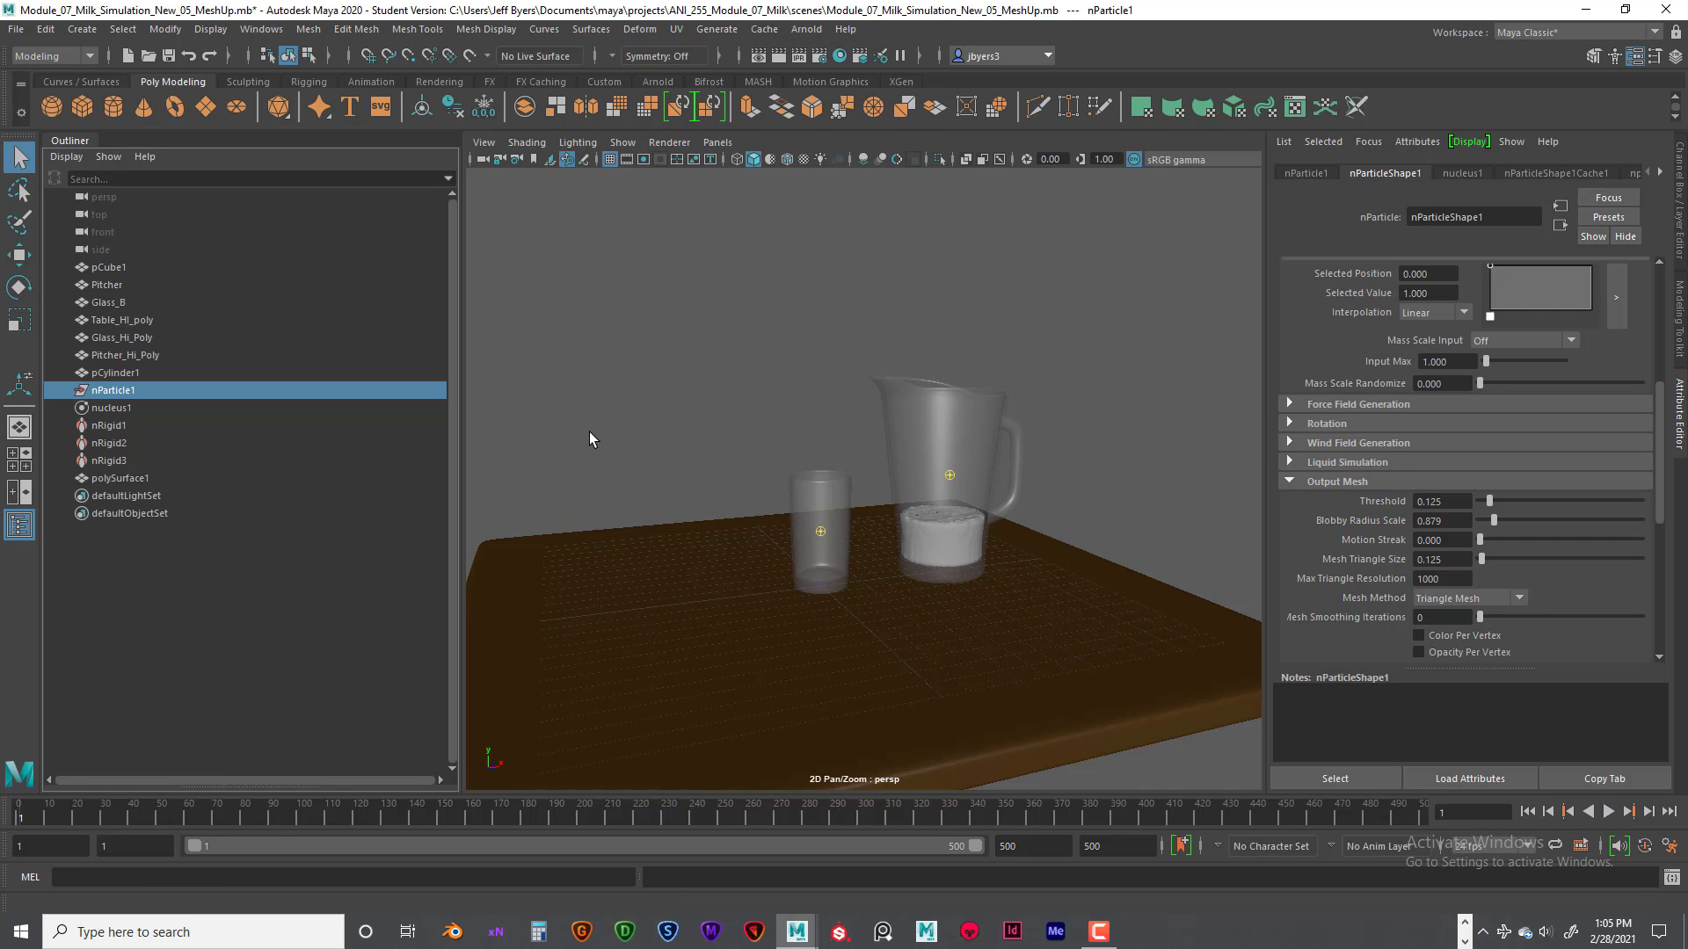
- Save the scene as the next version, Module_07_Milk_Simulation_New_06_MeshUp.mb, accepting the student version notice
{"action": "left_click", "coordinate": [15, 29]}
{"action": "left_click", "coordinate": [62, 135]}
{"action": "left_click", "coordinate": [412, 706]}
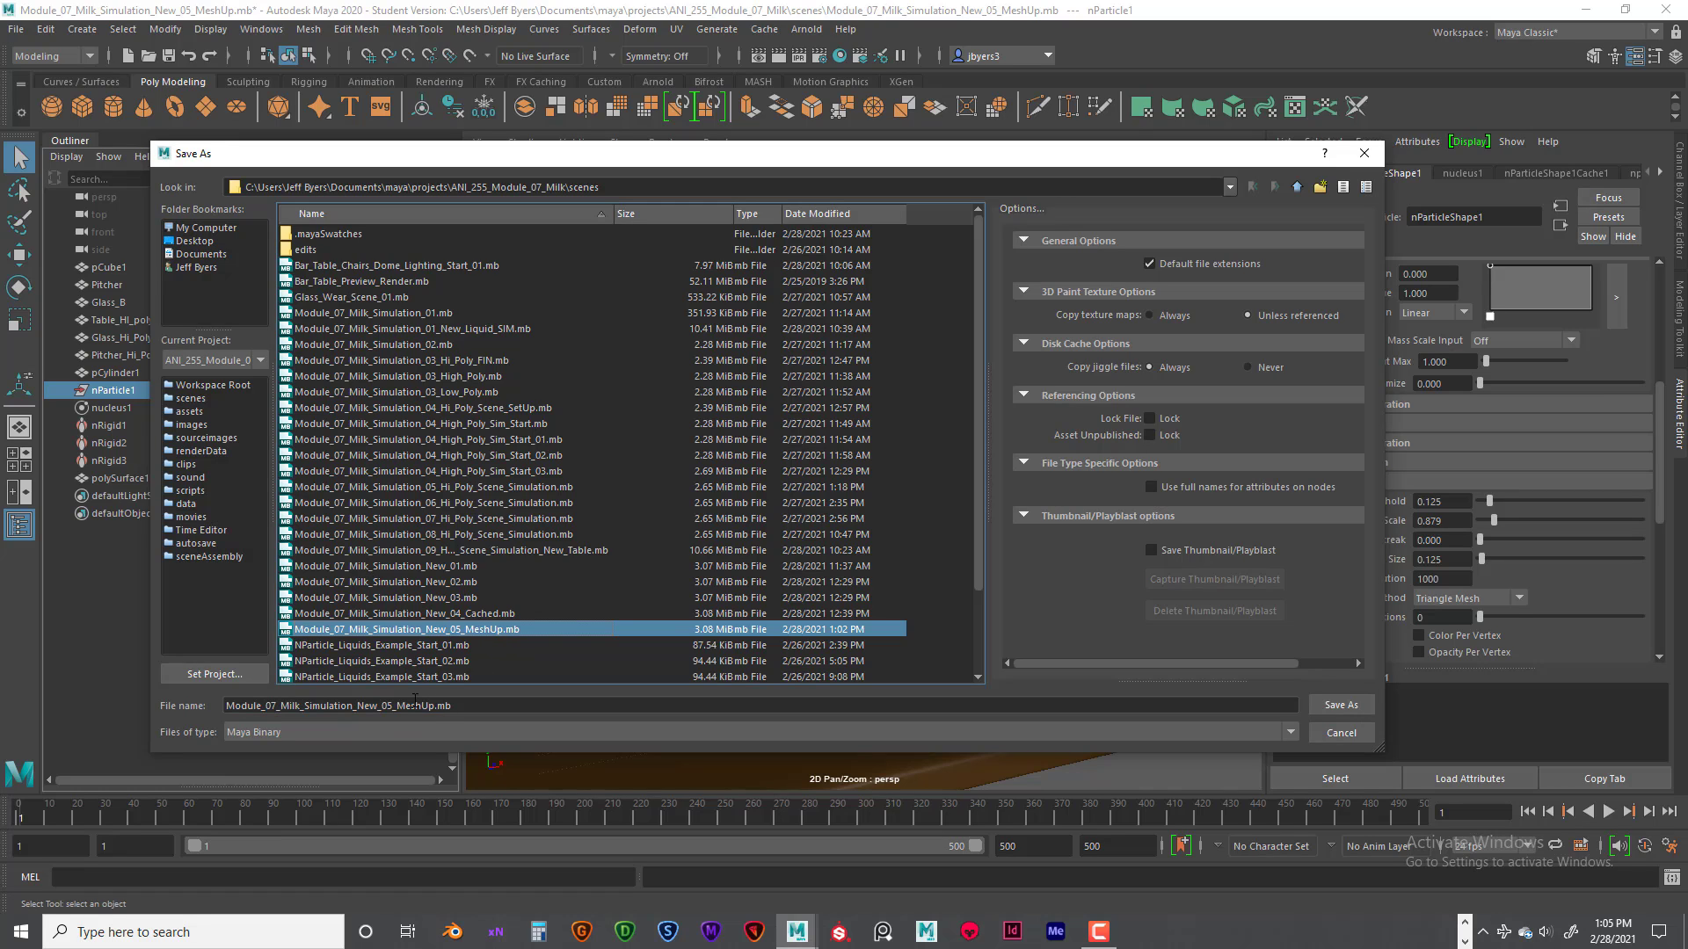
{"action": "left_click", "coordinate": [393, 706]}
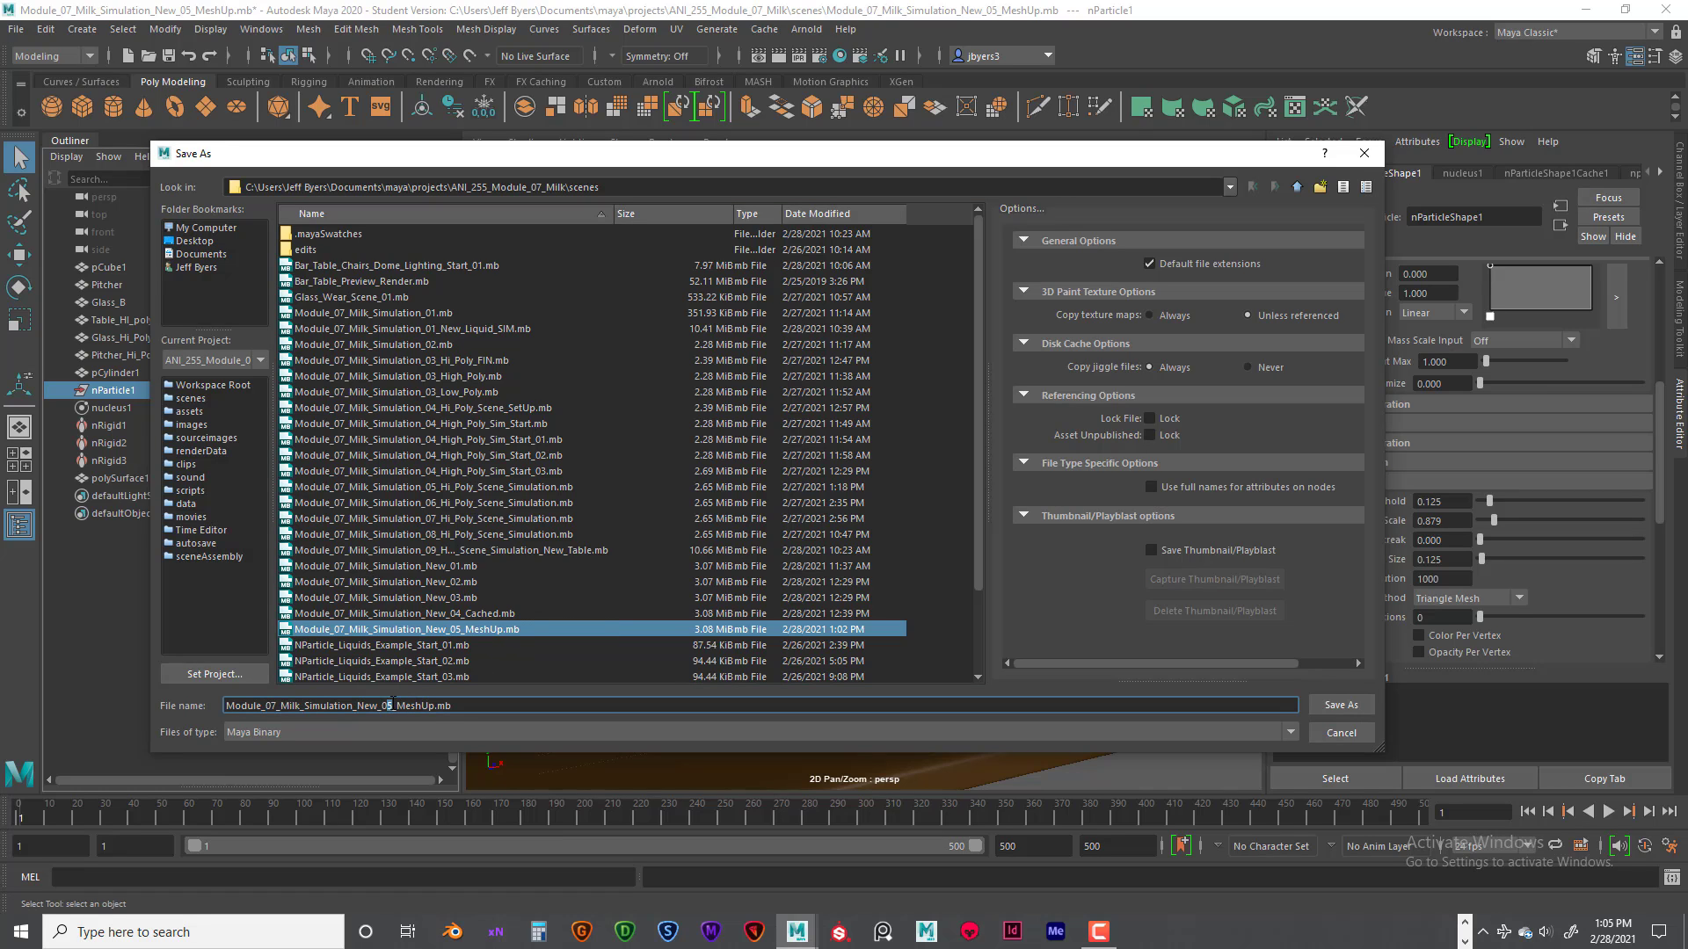
{"action": "type", "text": "6"}
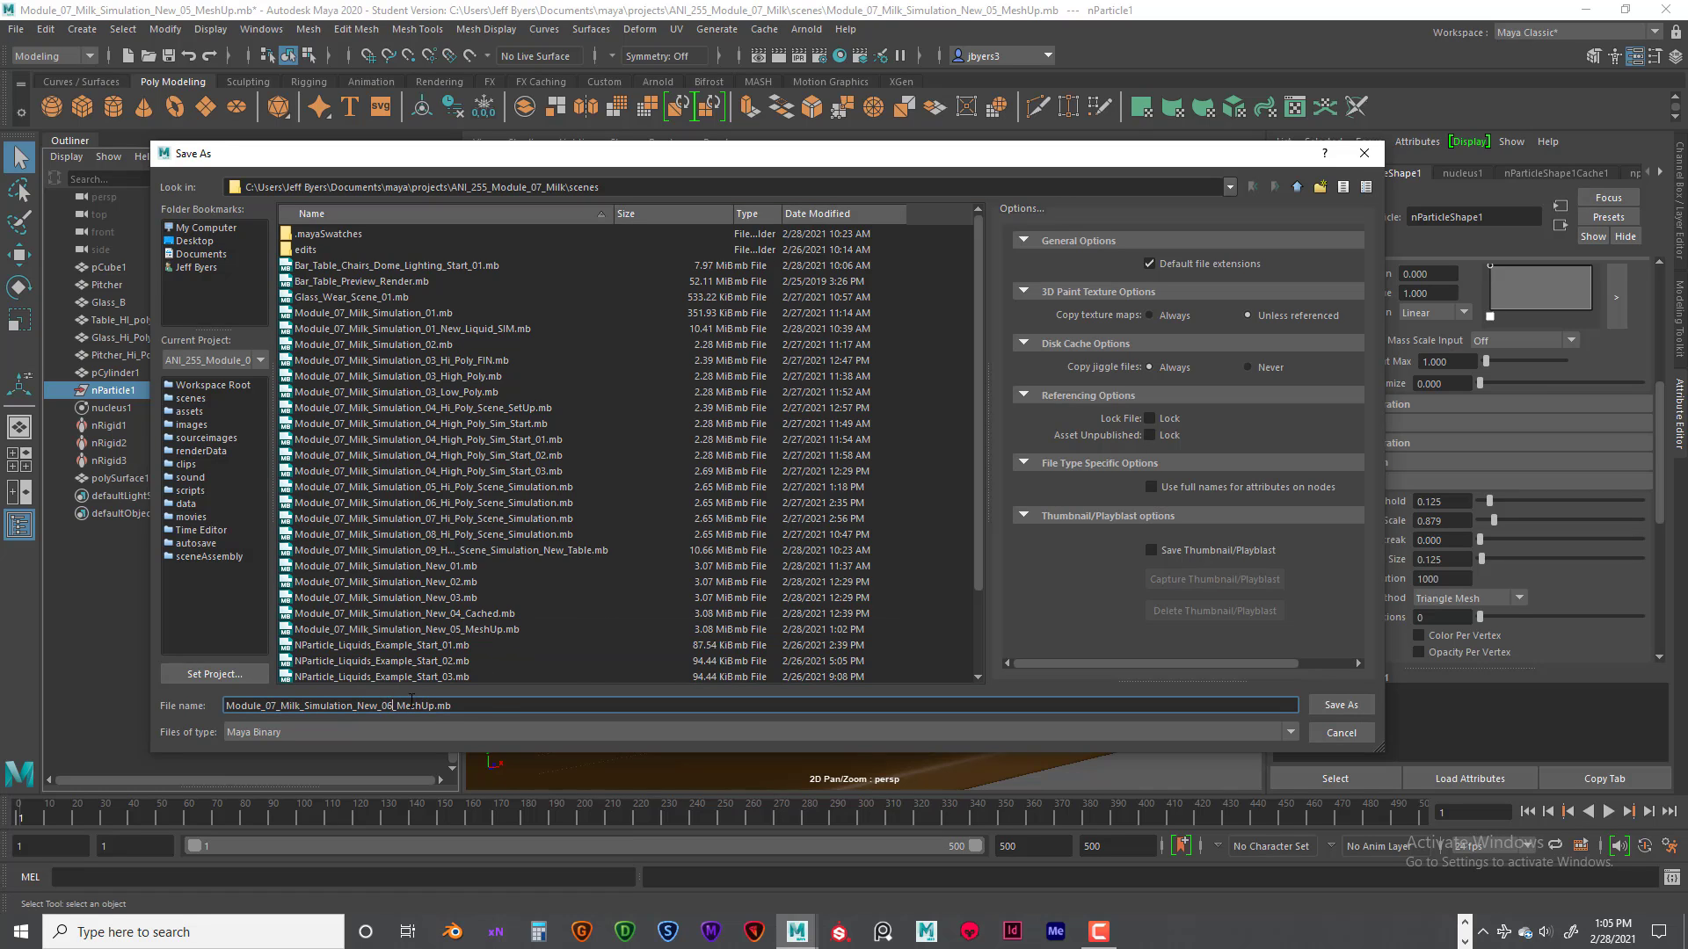
{"action": "left_click", "coordinate": [1357, 705]}
{"action": "left_click", "coordinate": [805, 481]}
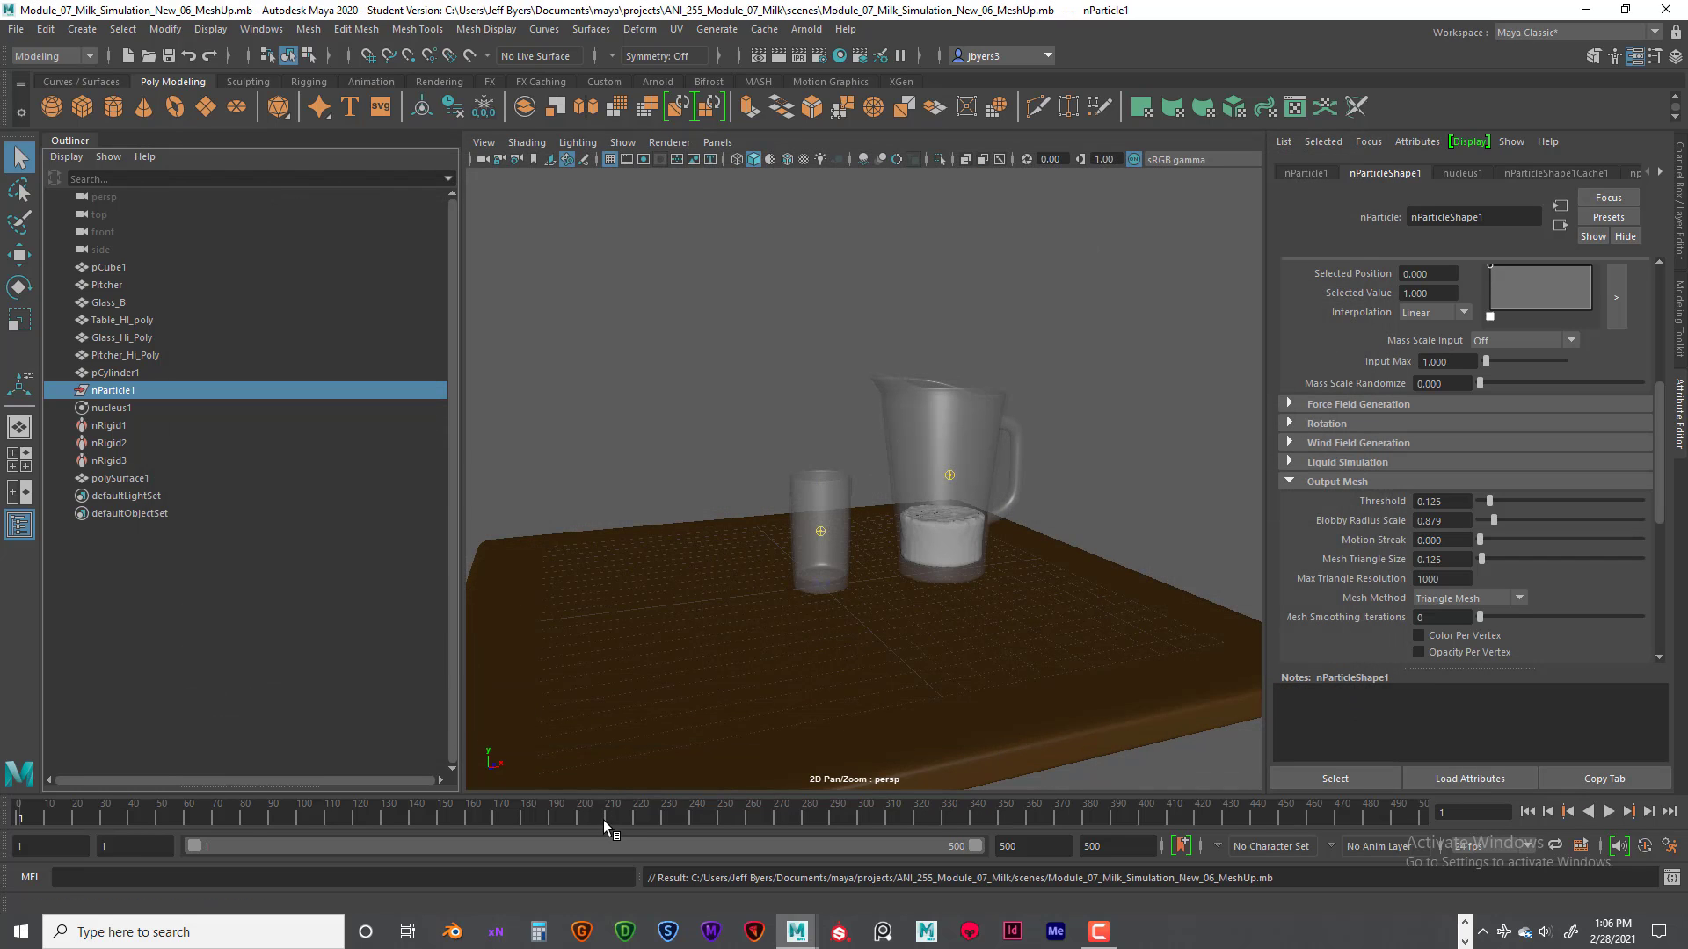
- Set the playblast's movie file to the Desktop, named with the author's name followed by ANI255_Mod_07_Milk_FIN
{"action": "right_click", "coordinate": [542, 809]}
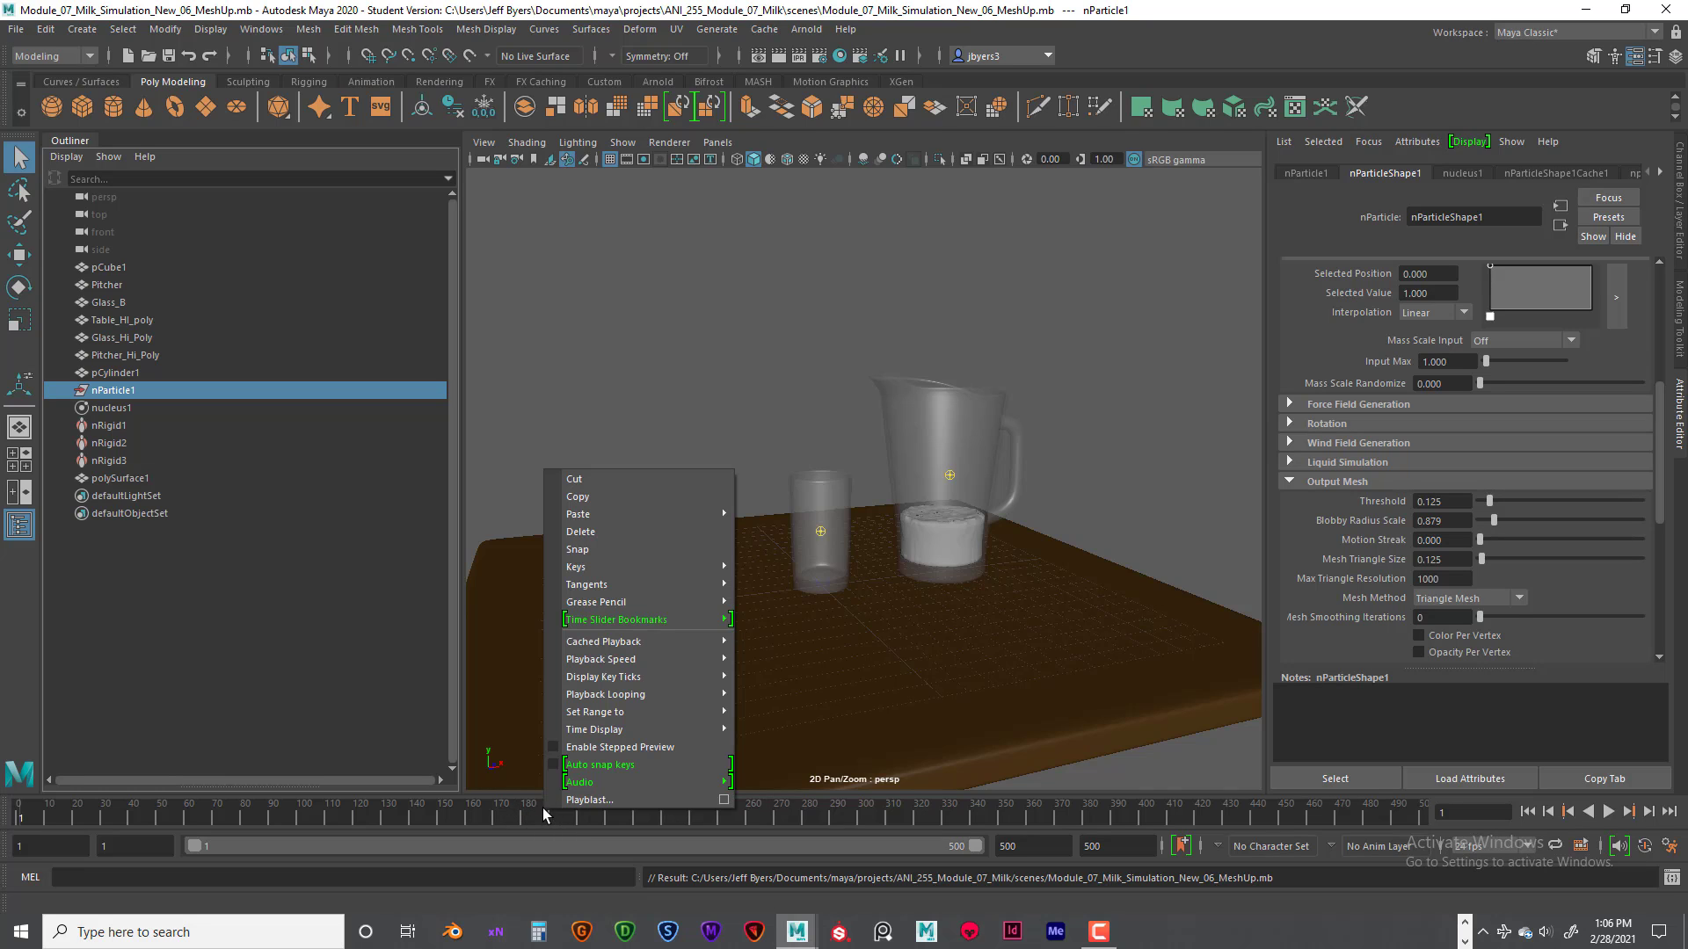
{"action": "left_click", "coordinate": [723, 800]}
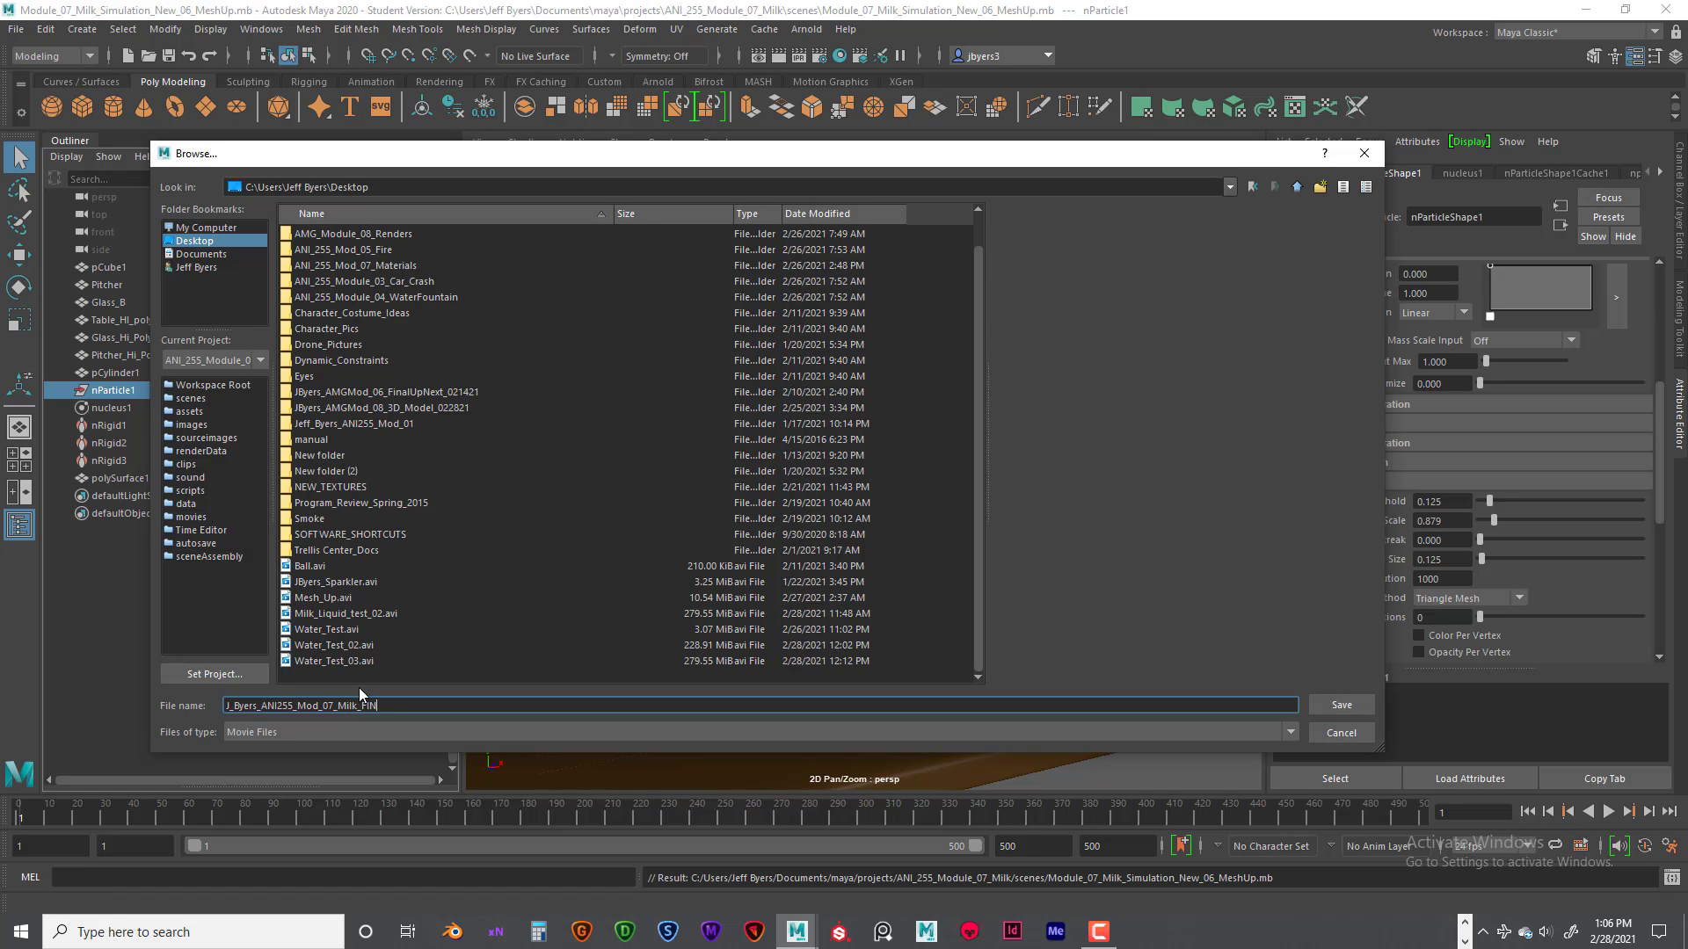
{"action": "left_click", "coordinate": [1324, 710]}
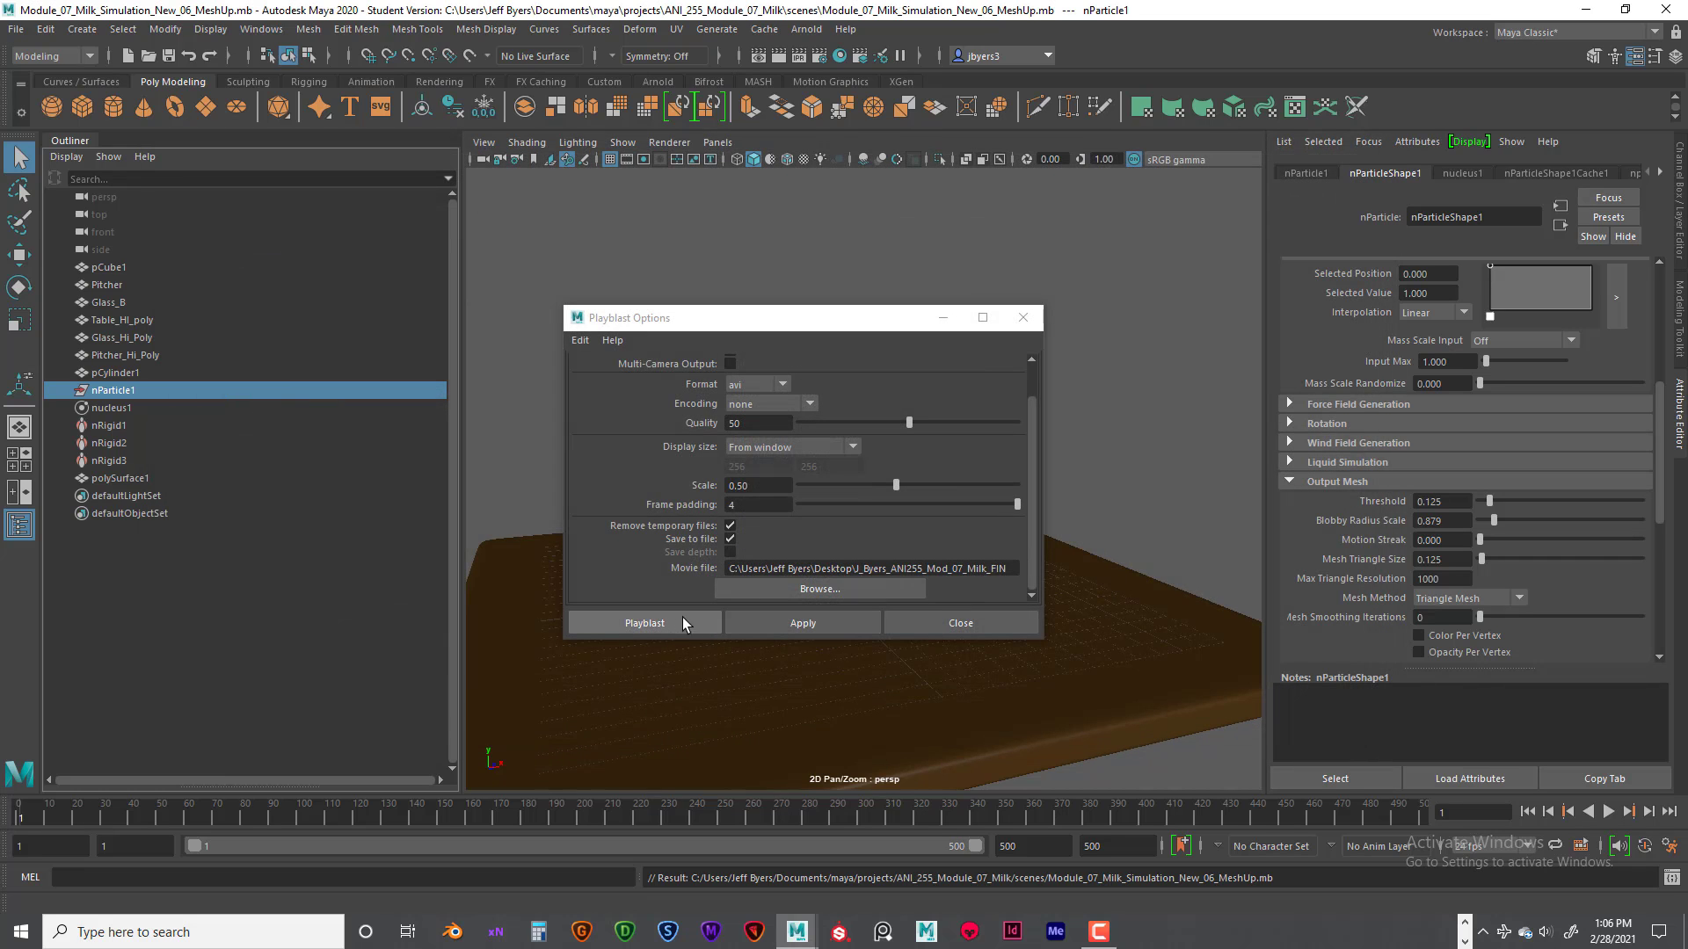
- Run the playblast with Quality 100, Scale 1.00 and Frame padding 3
{"action": "left_click_drag", "start_coordinate": [908, 423], "coordinate": [1052, 433]}
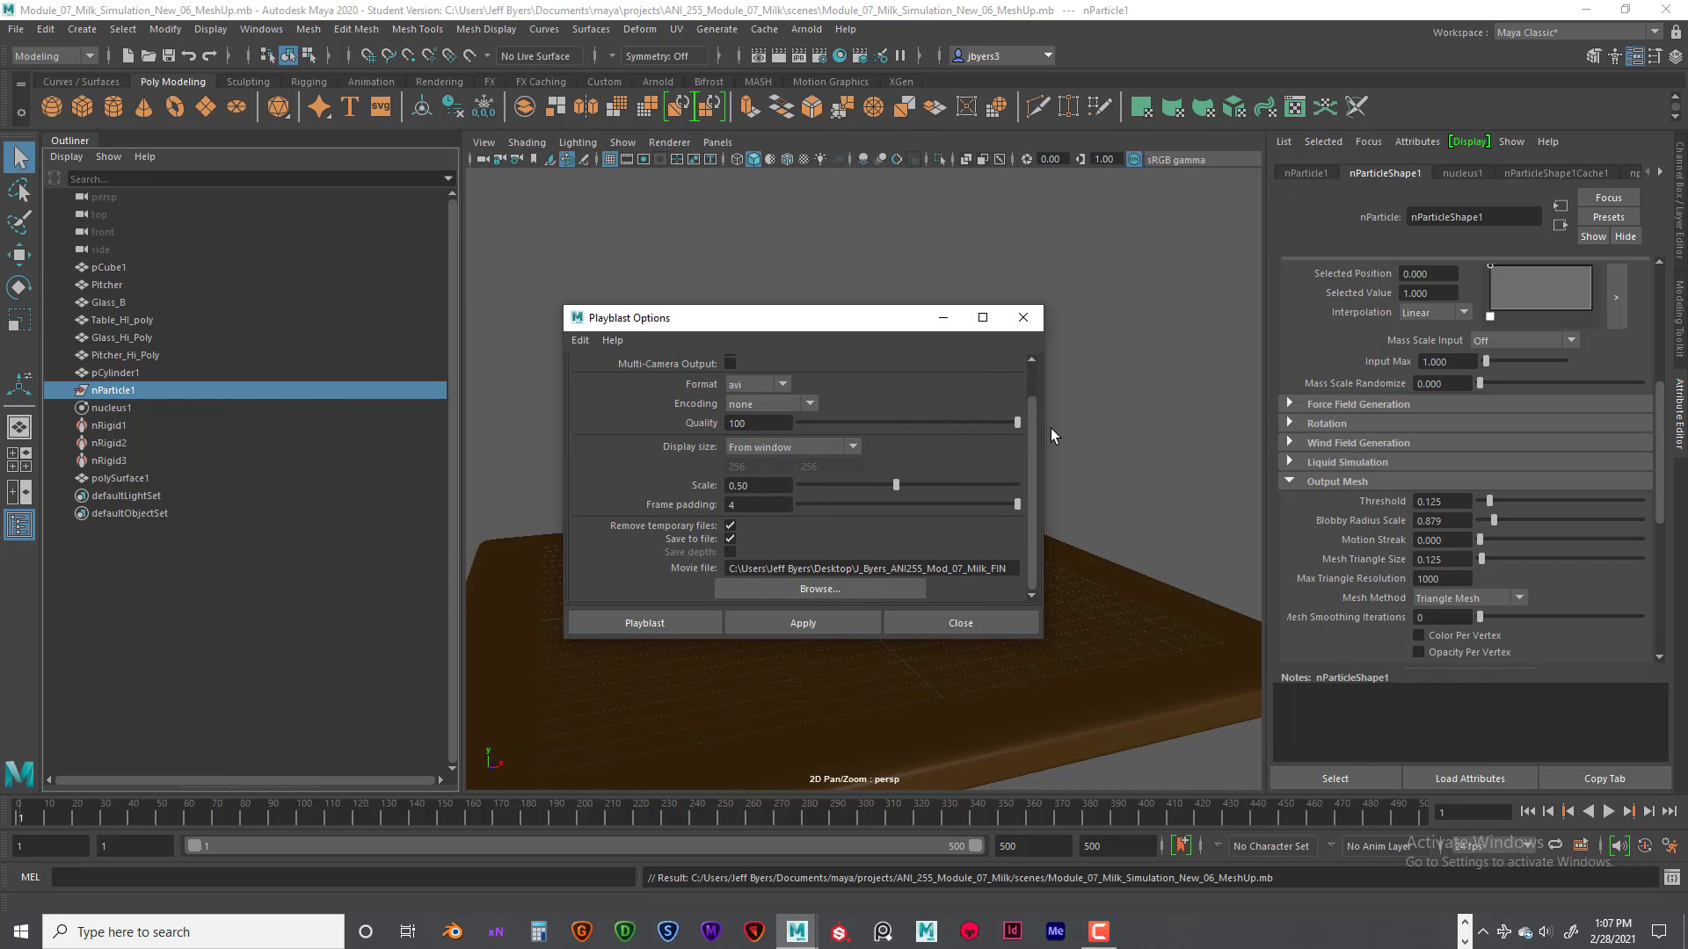
{"action": "left_click_drag", "start_coordinate": [897, 484], "coordinate": [1068, 492]}
{"action": "left_click", "coordinate": [730, 506]}
{"action": "type", "text": "3"}
{"action": "left_click_drag", "start_coordinate": [729, 326], "coordinate": [655, 206]}
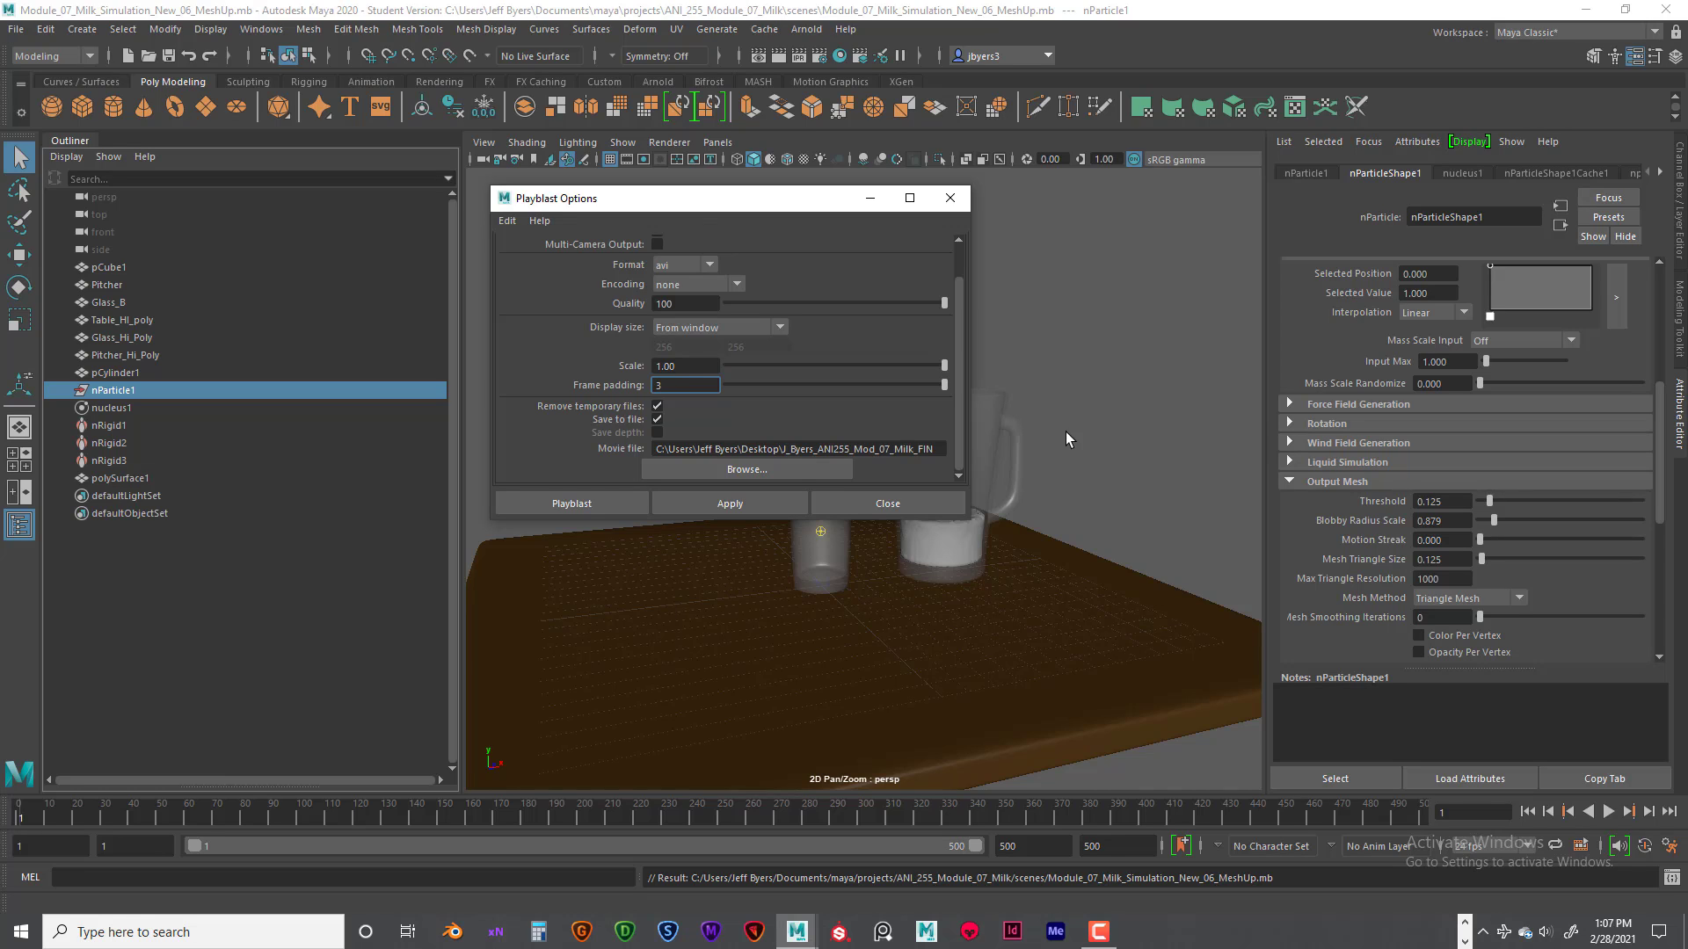
{"action": "left_click", "coordinate": [571, 504]}
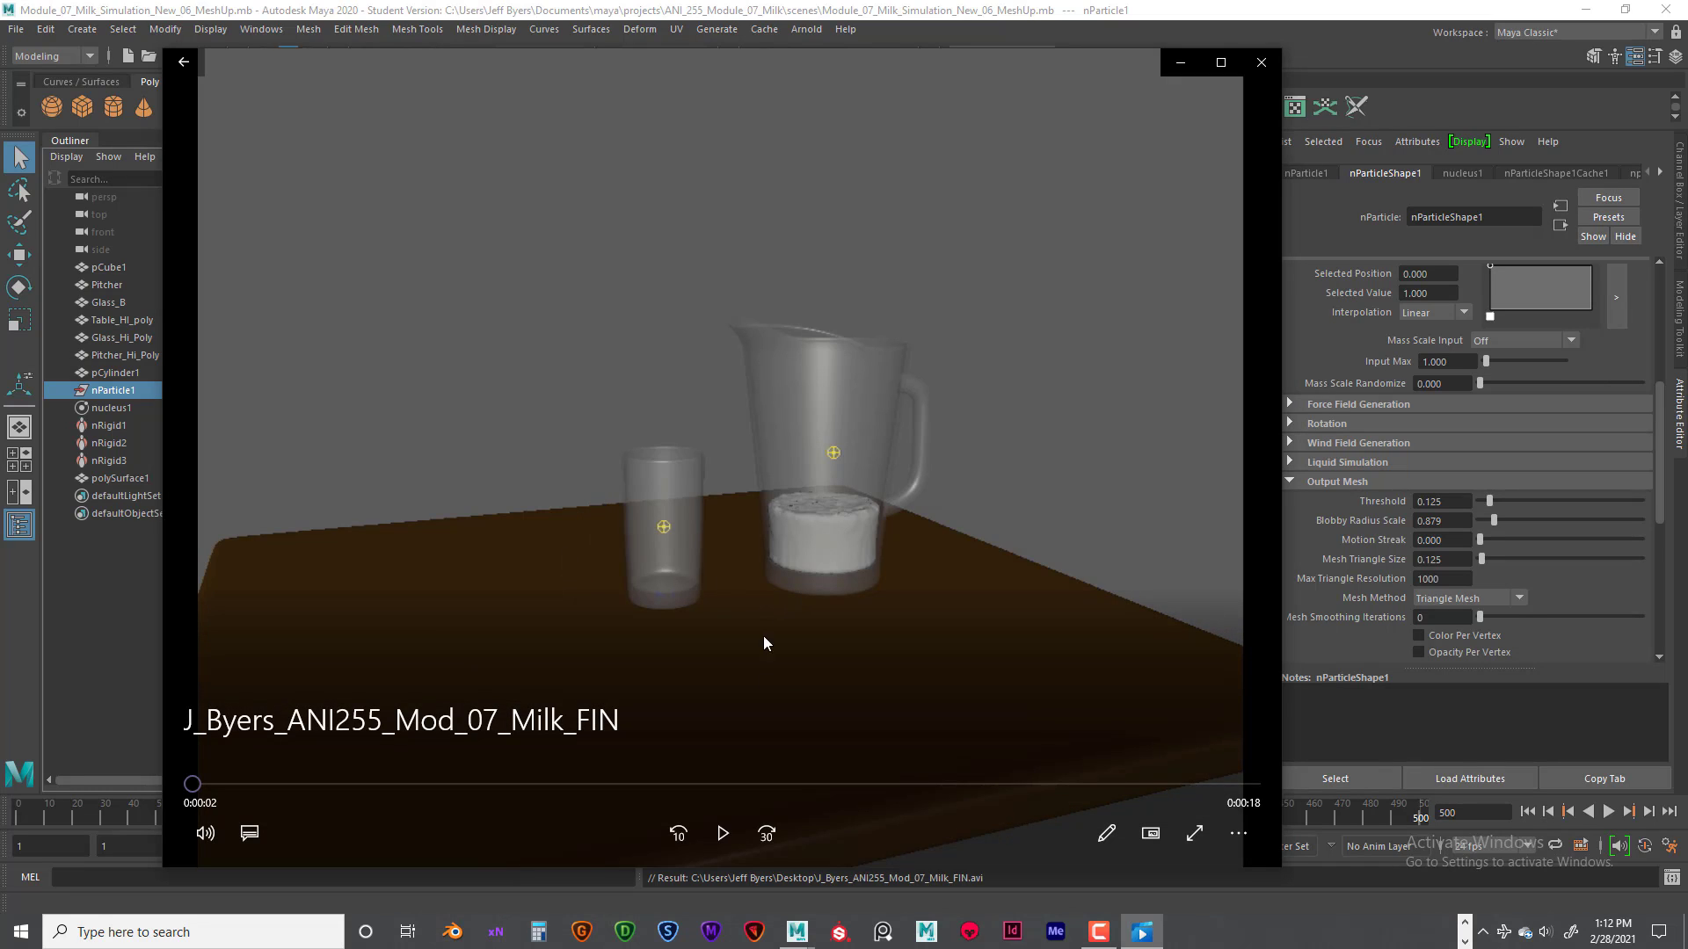
- Play the finished playblast movie and scrub back through it to examine the milk pouring into the glass
{"action": "left_click", "coordinate": [722, 831]}
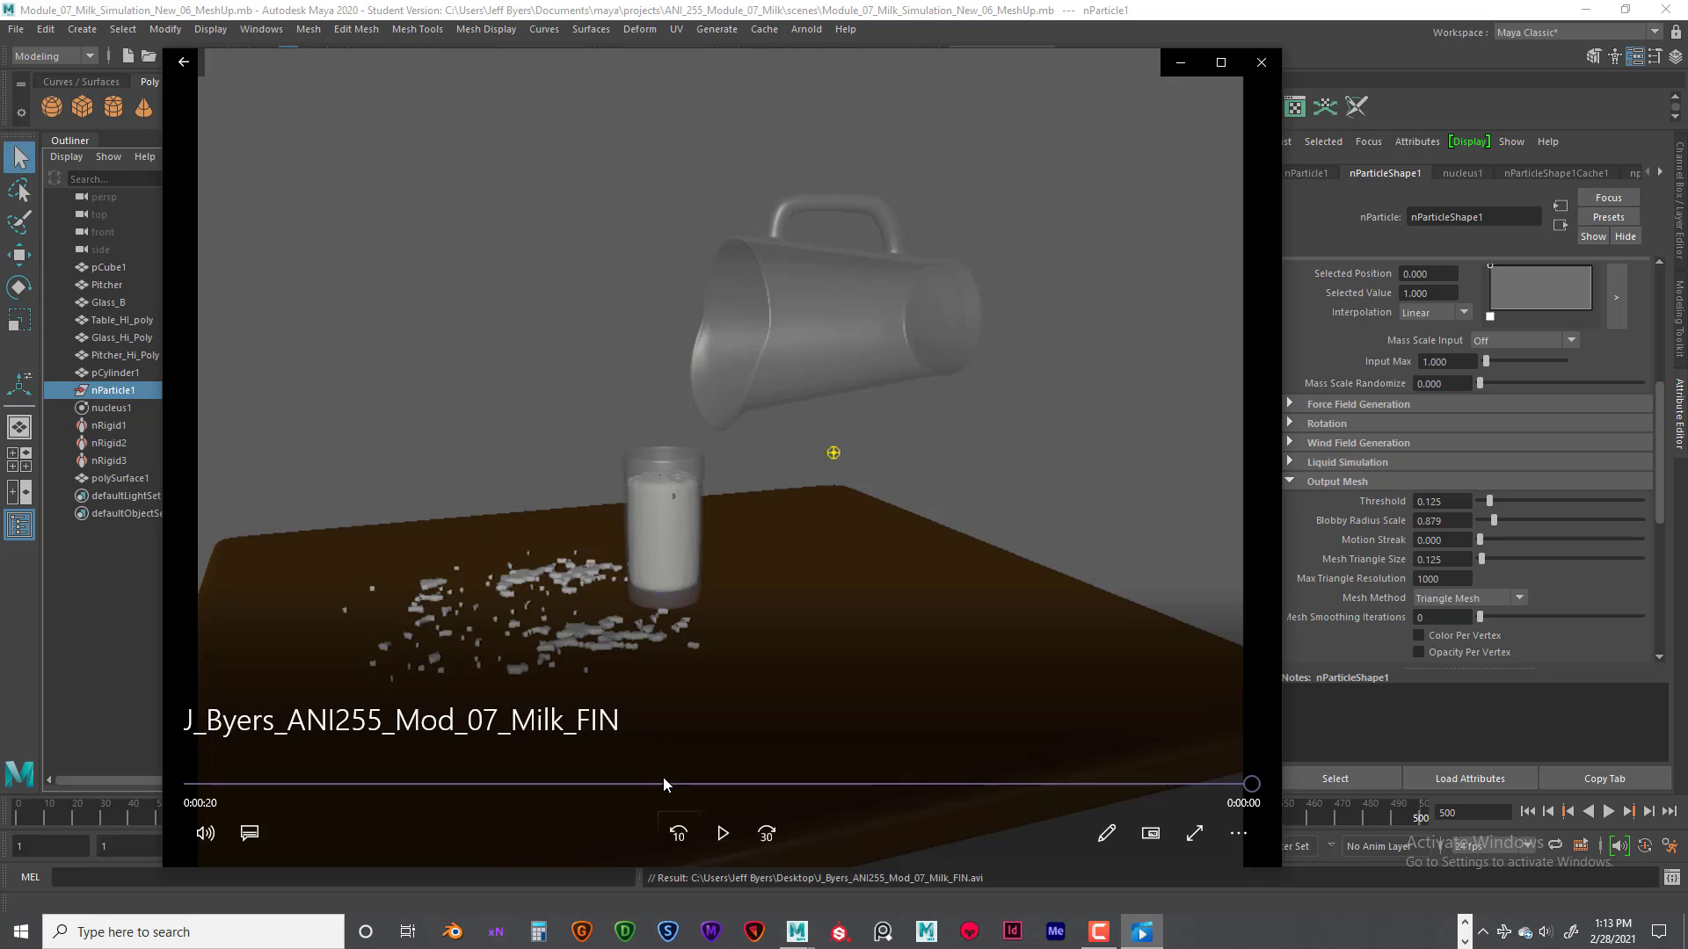
{"action": "left_click_drag", "start_coordinate": [663, 783], "coordinate": [817, 785]}
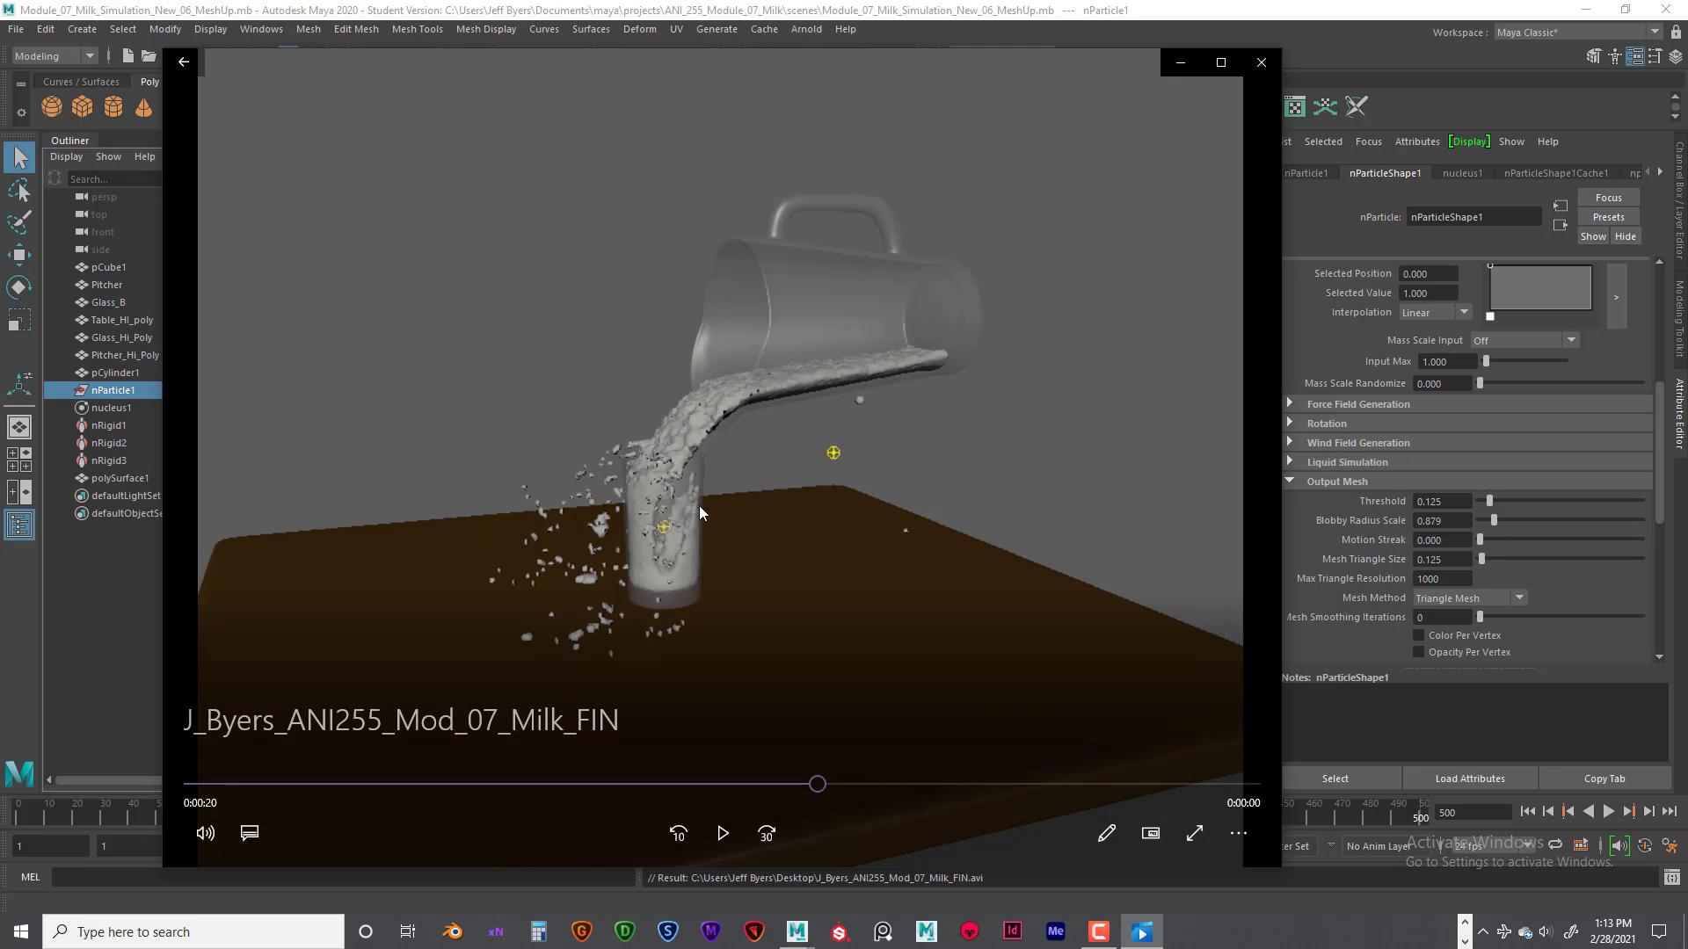